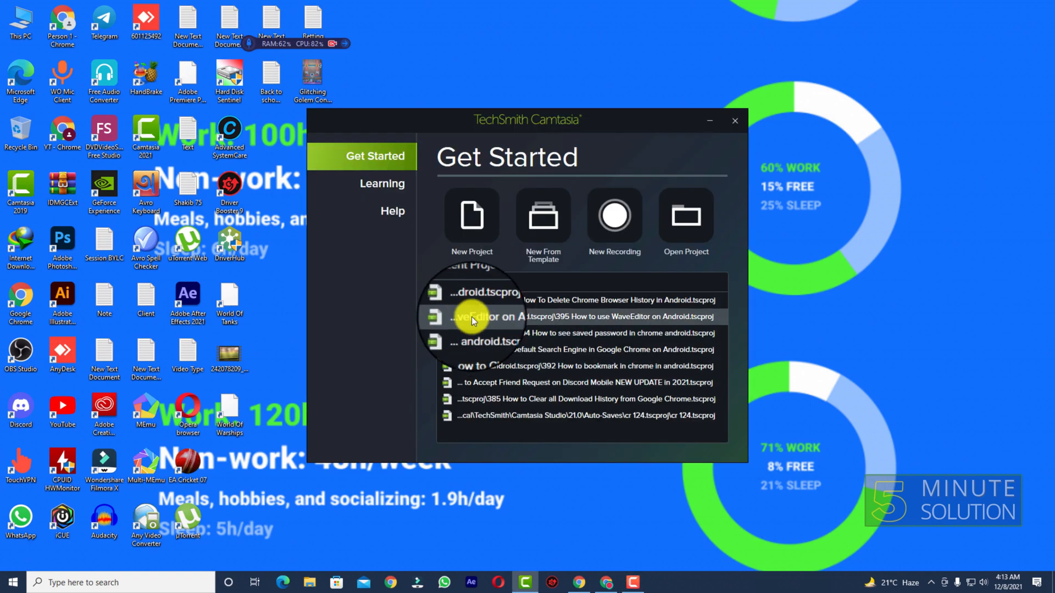
Move the Get Started window aside and create a new blank project from it
left_click_drag(492, 121, 553, 125)
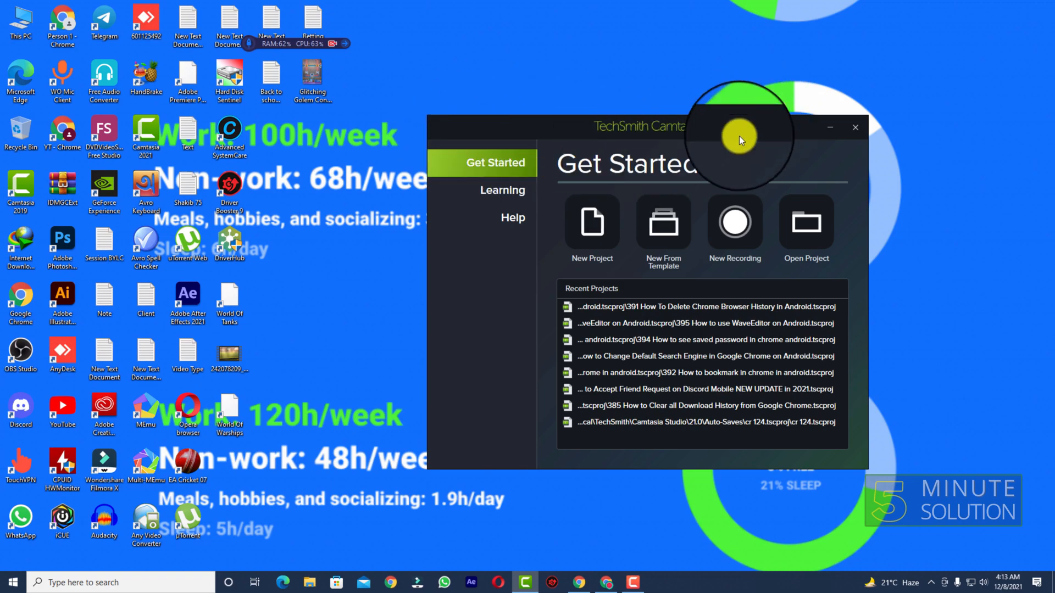
left_click_drag(568, 123, 593, 102)
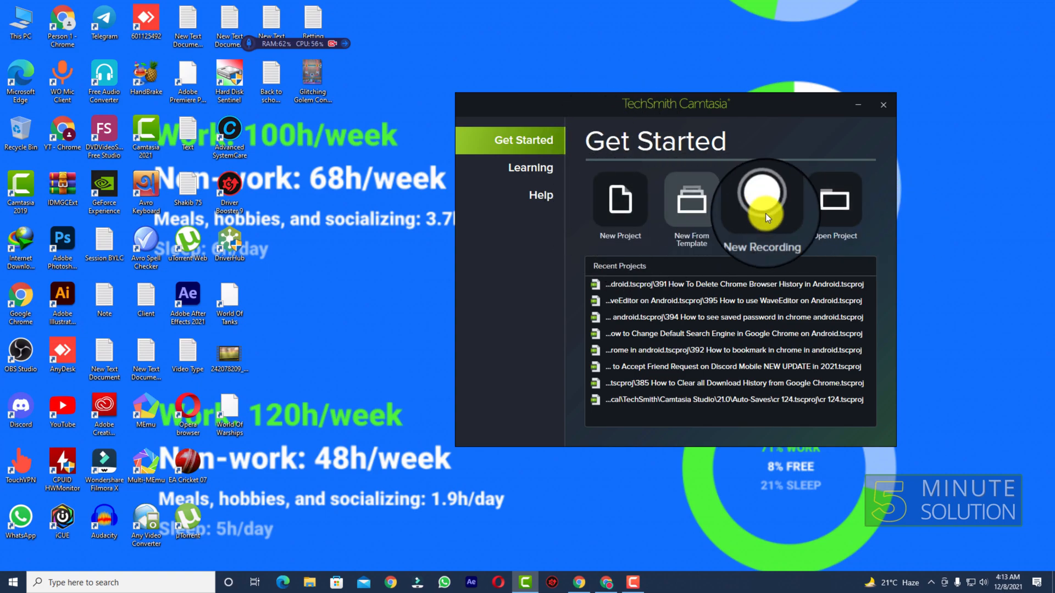
left_click(620, 205)
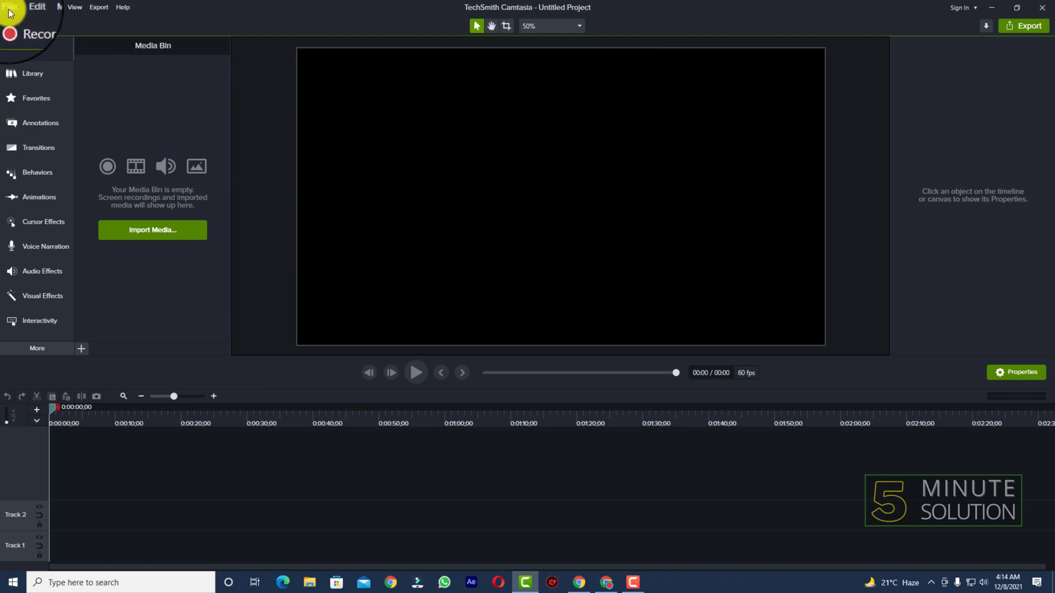
Open the program preferences and show the advanced settings
left_click(9, 8)
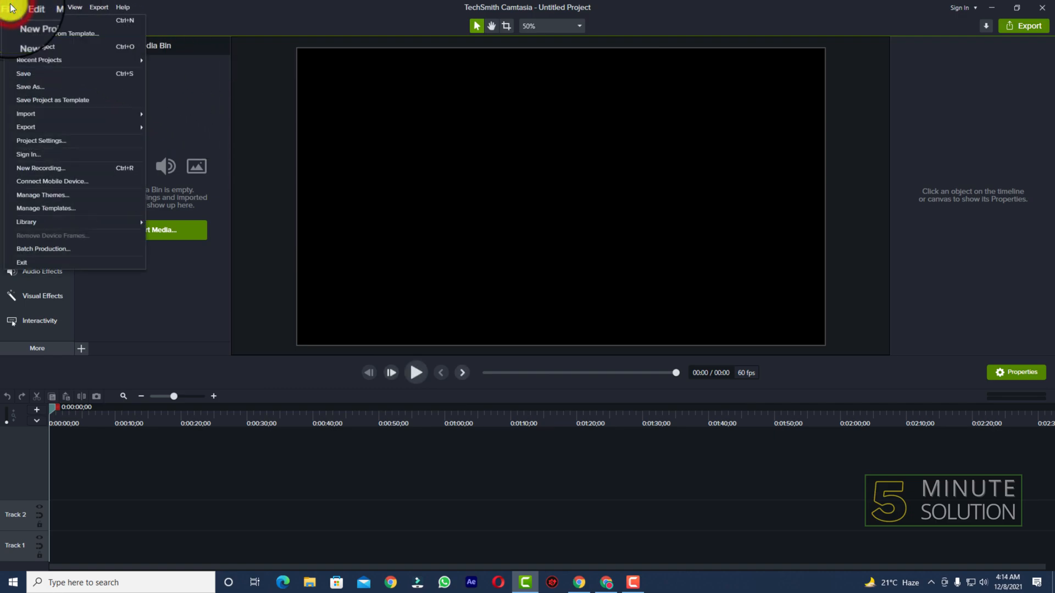
left_click(26, 9)
left_click(26, 8)
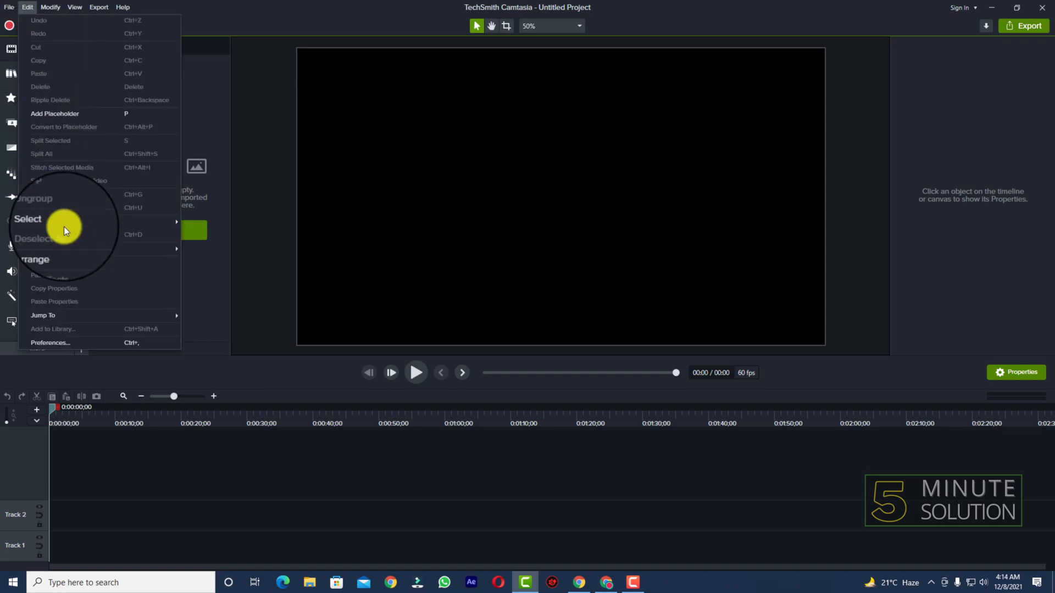
left_click(68, 344)
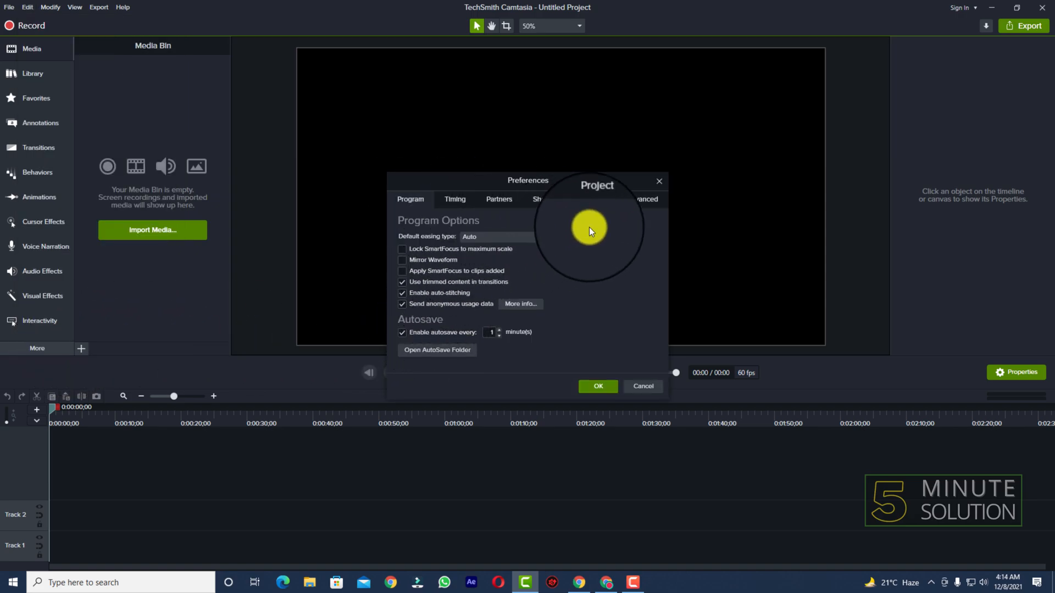
left_click(639, 199)
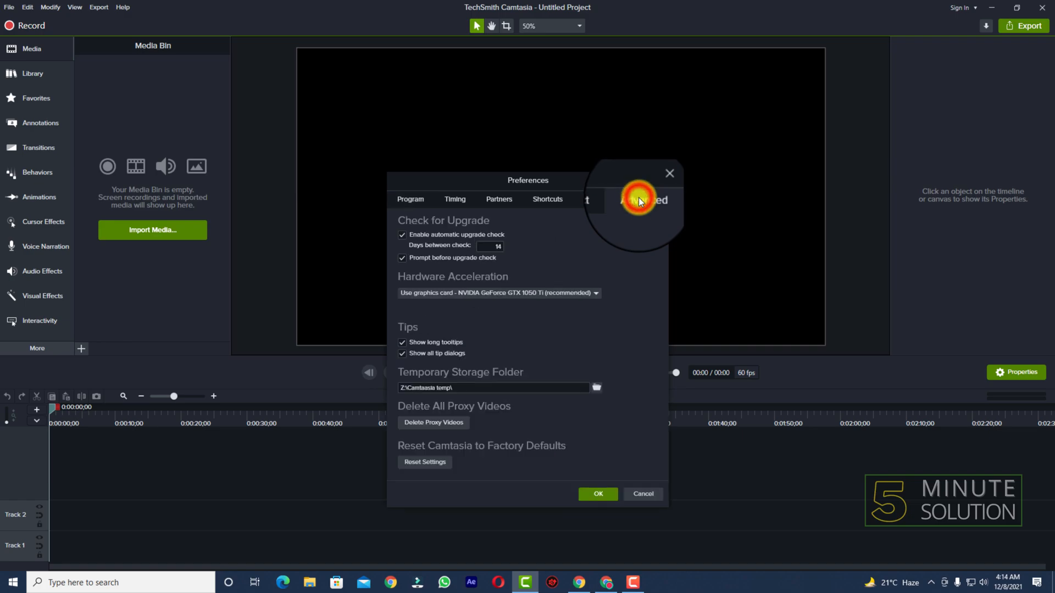
Set hardware acceleration to software-only mode in the advanced preferences
left_click(432, 291)
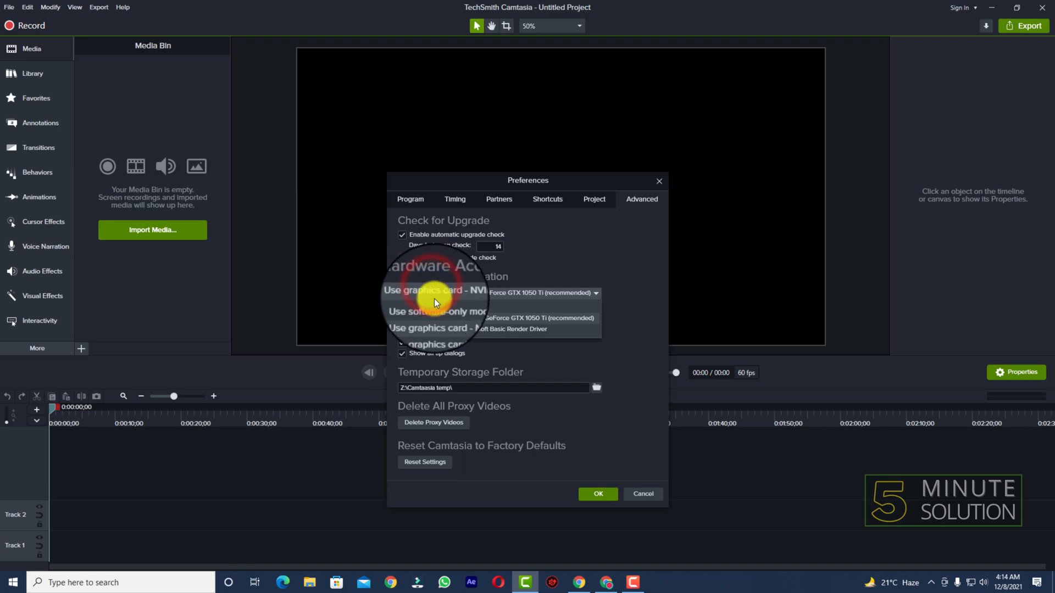
left_click(461, 308)
Set hardware acceleration to use the NVIDIA GeForce GTX 1050 Ti (recommended) graphics card
left_click(465, 294)
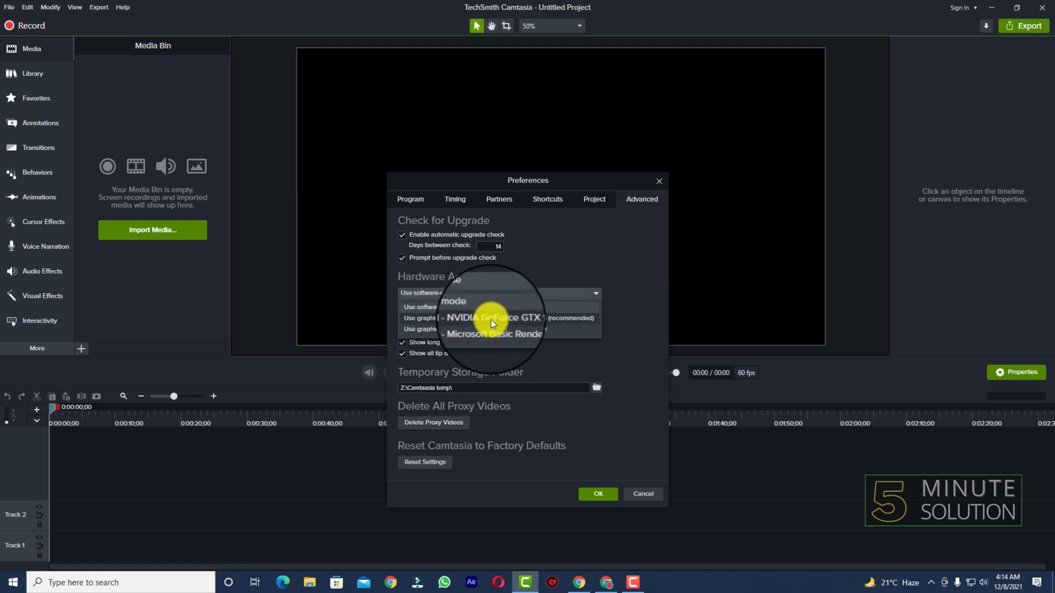
left_click(490, 318)
left_click(481, 295)
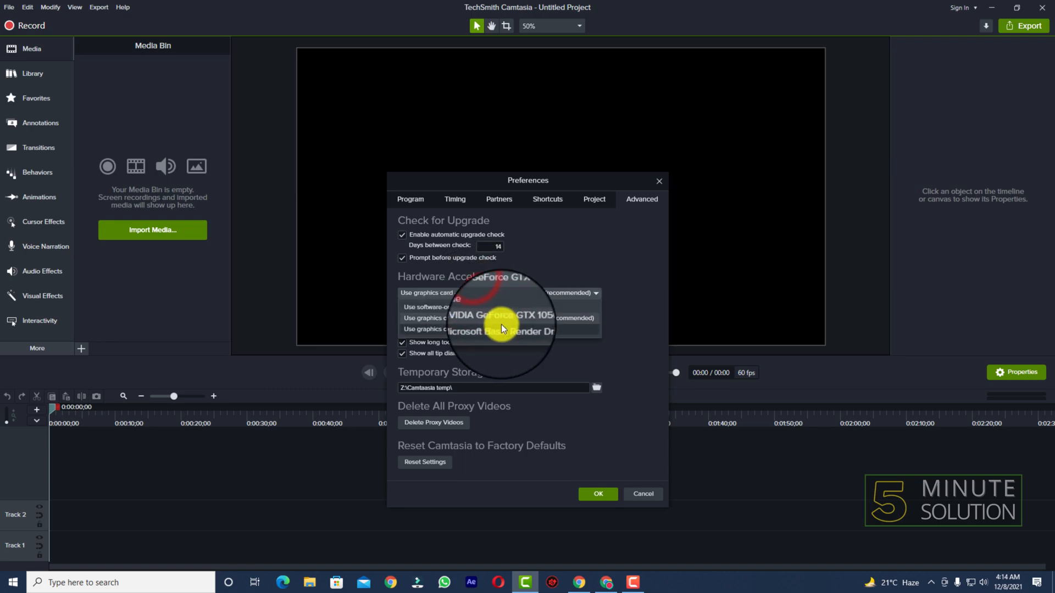
left_click(502, 320)
left_click(509, 293)
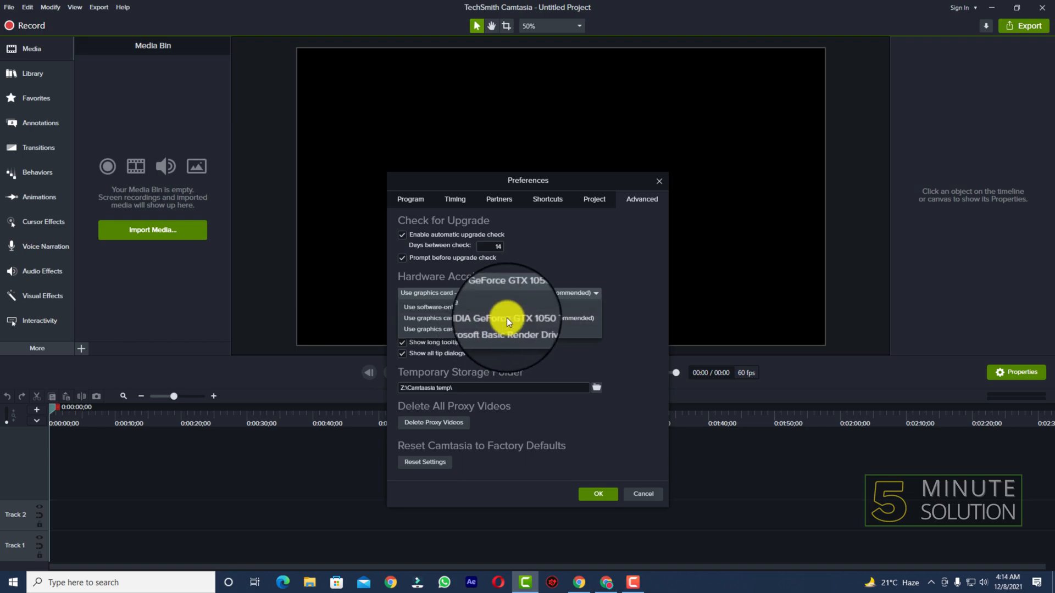
left_click(507, 318)
left_click(505, 293)
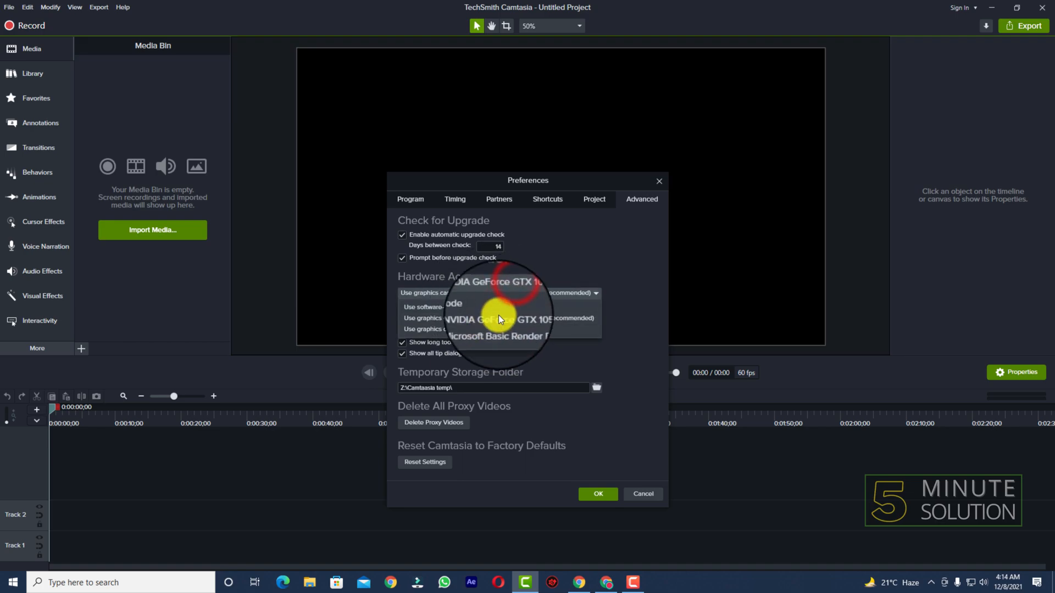
left_click(499, 318)
left_click(502, 293)
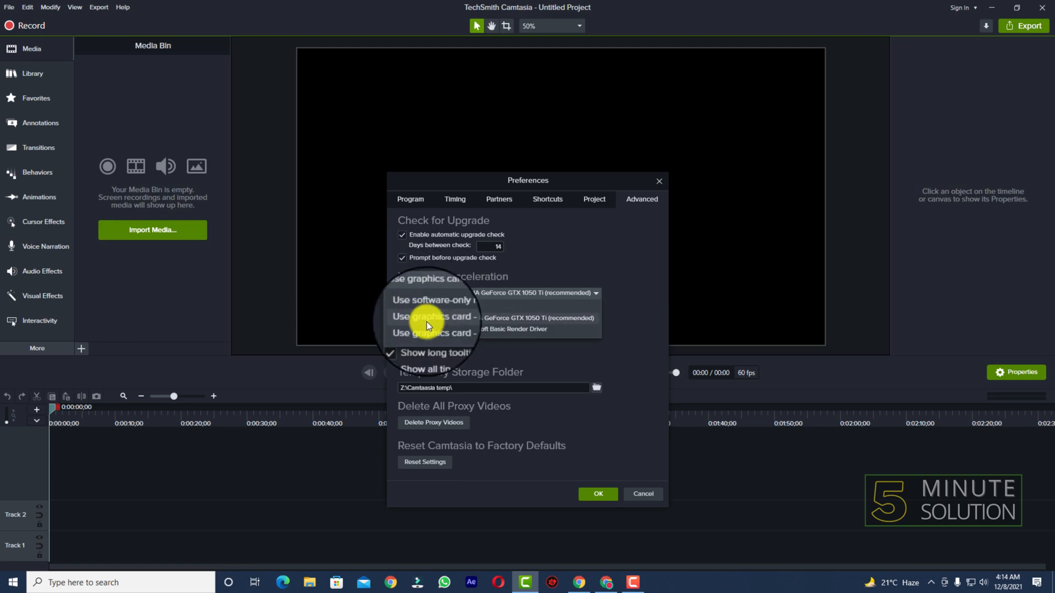
left_click(439, 318)
left_click(467, 295)
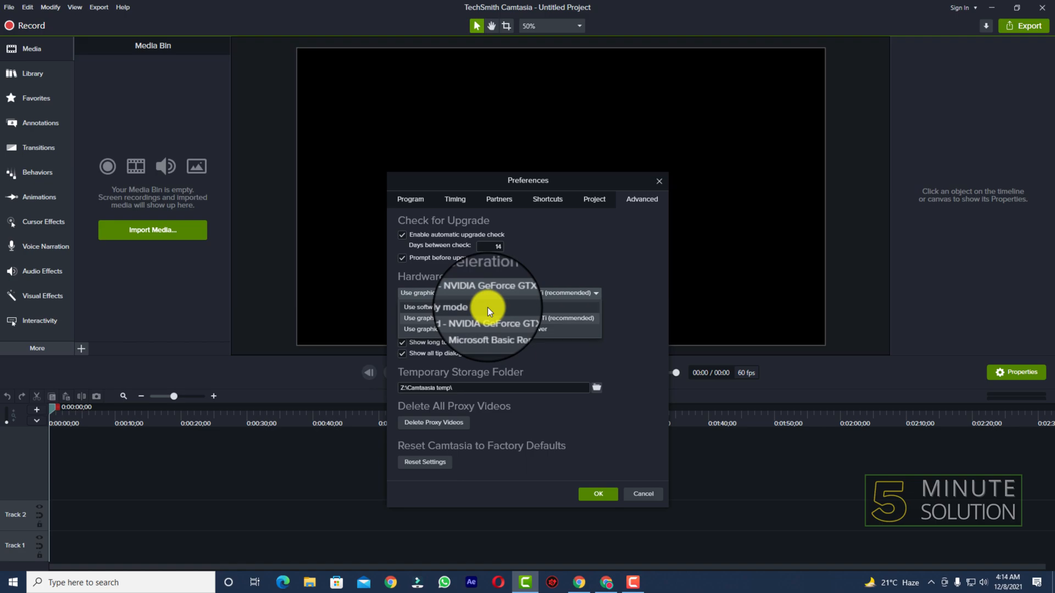
left_click(505, 292)
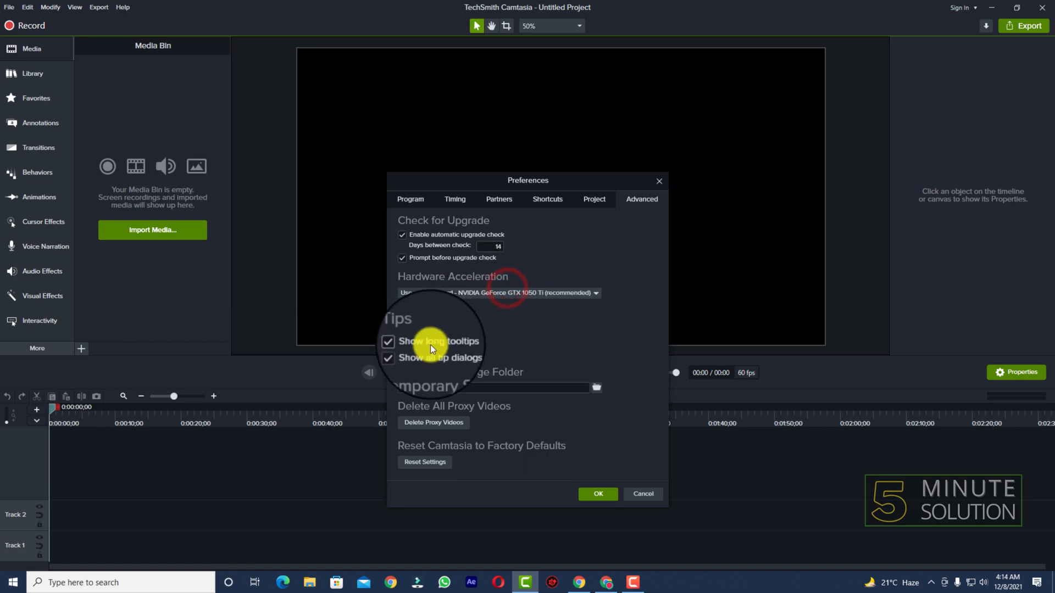
left_click(500, 293)
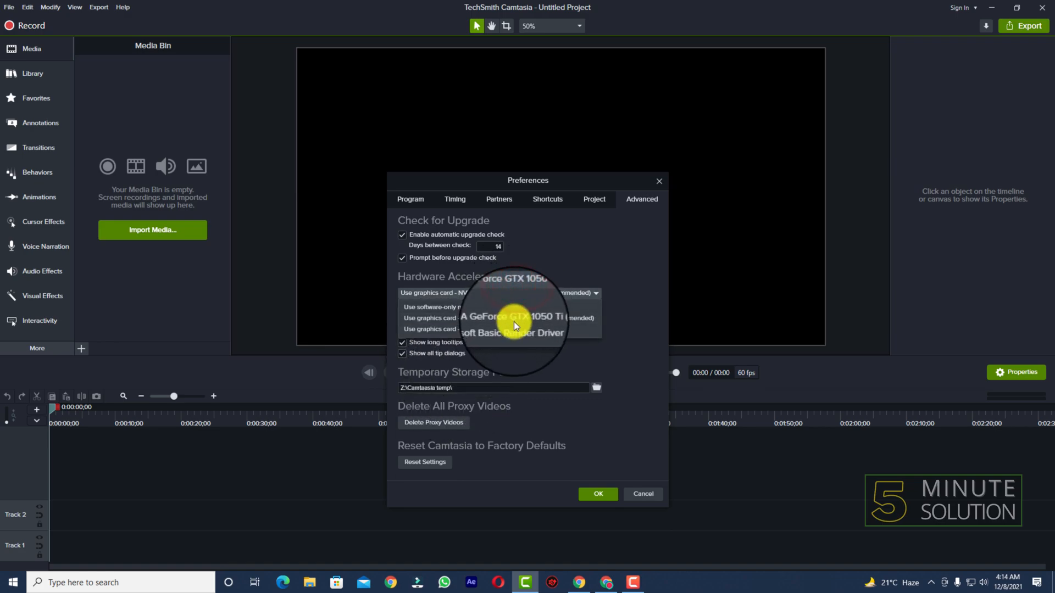
left_click(514, 318)
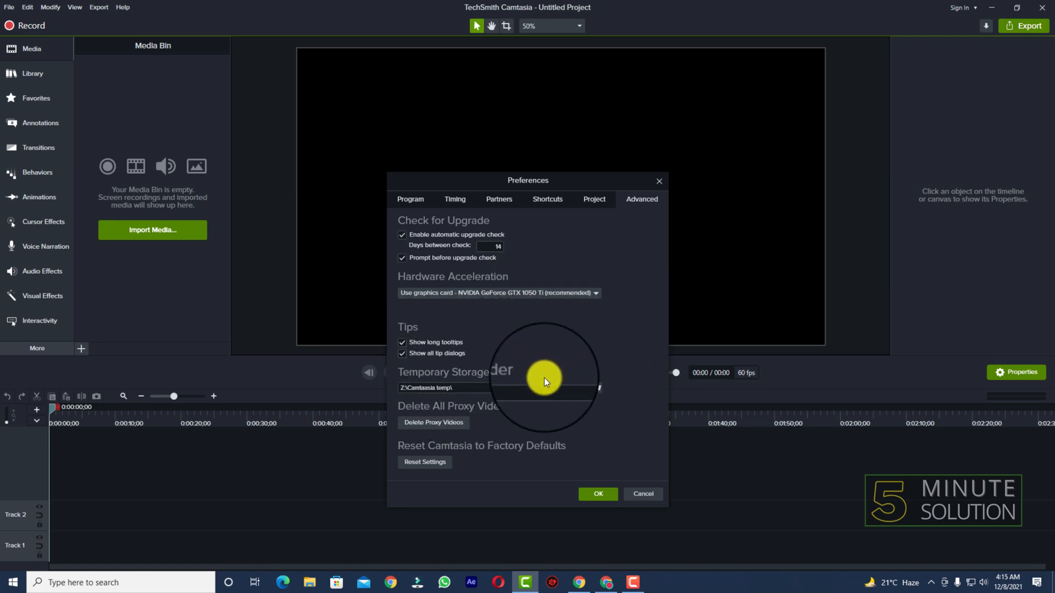
Browse the Project Files (G:) drive for a possible temporary storage folder, then cancel the folder selection
left_click(599, 388)
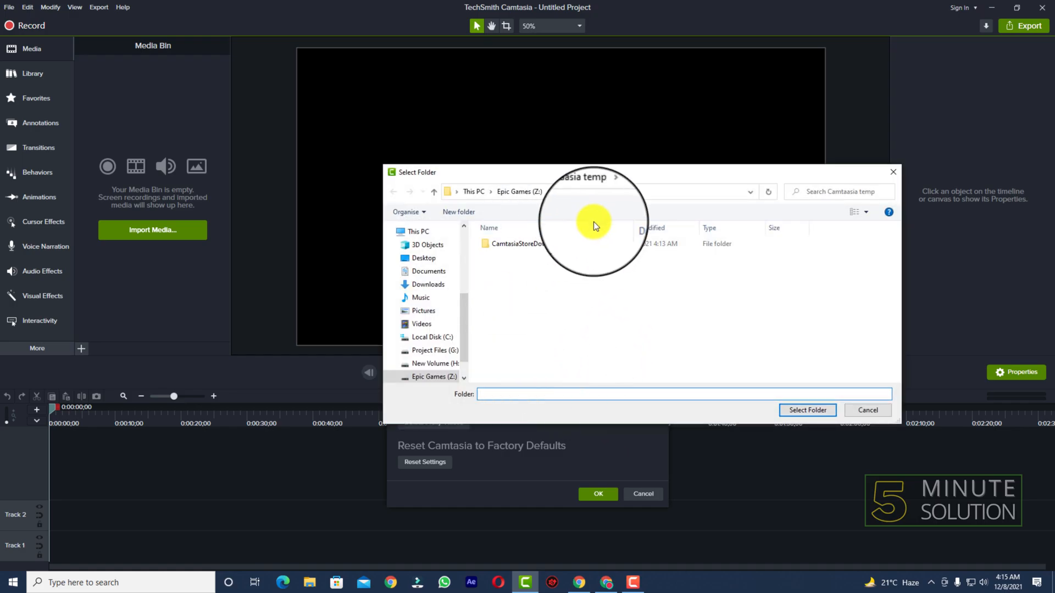
scroll(438, 298, "down", 1)
scroll(417, 329, "up", 3)
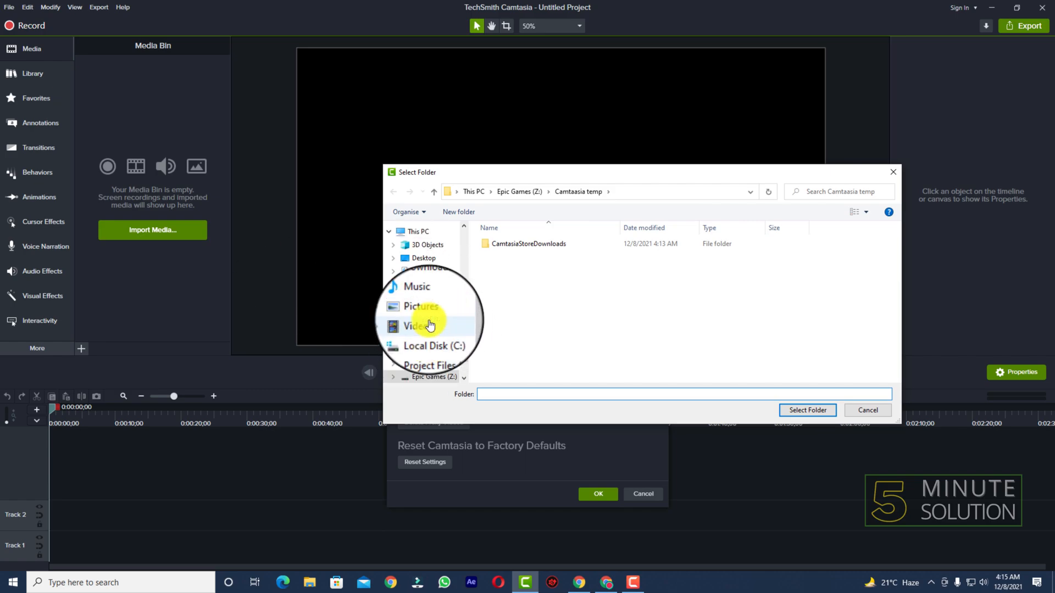
left_click(423, 231)
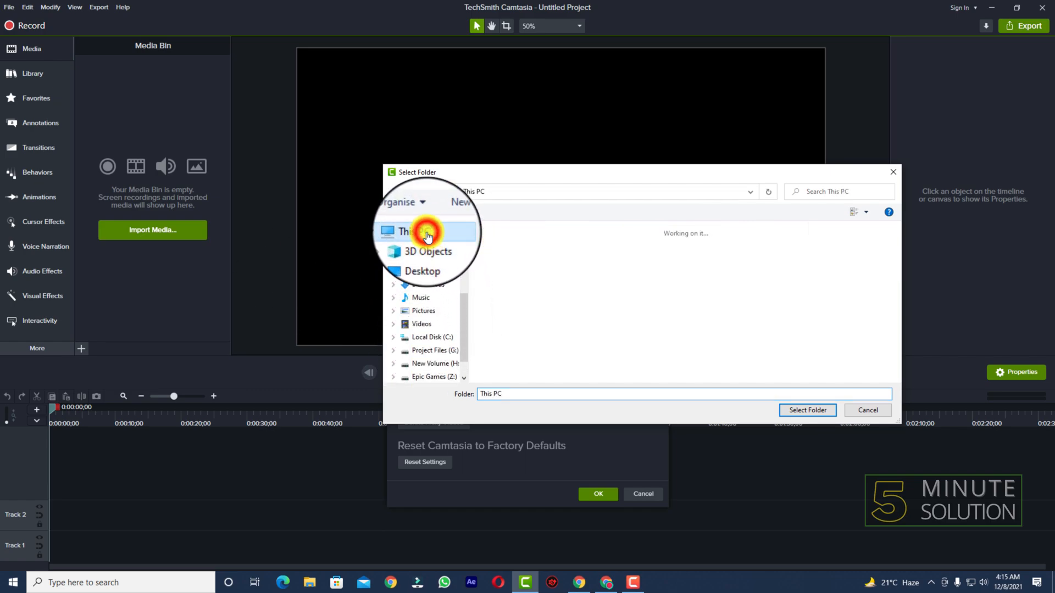
scroll(671, 305, "down", 1)
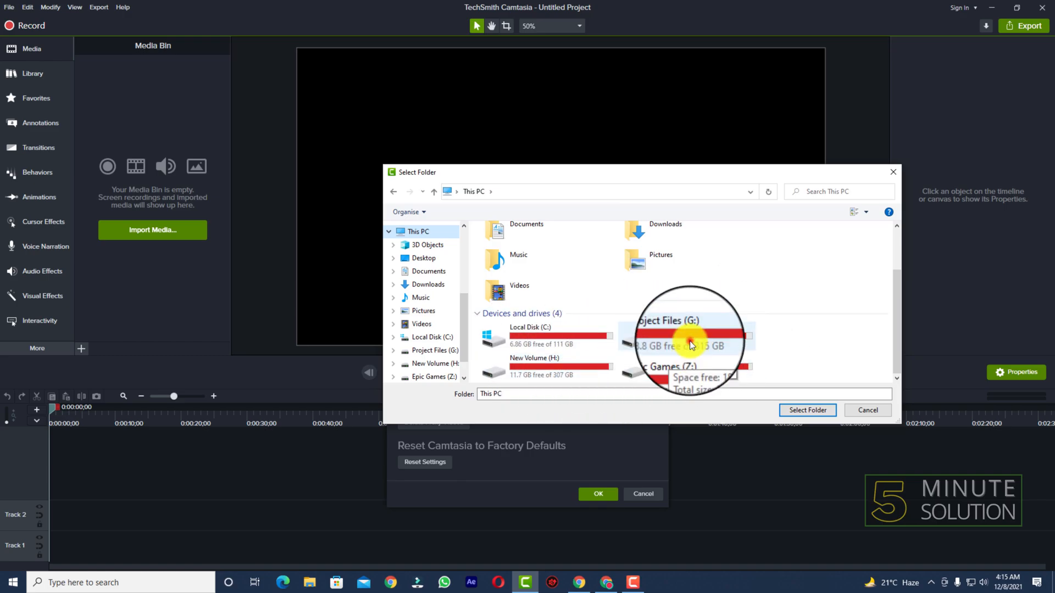
double_click(691, 341)
scroll(714, 319, "down", 5)
left_click(867, 410)
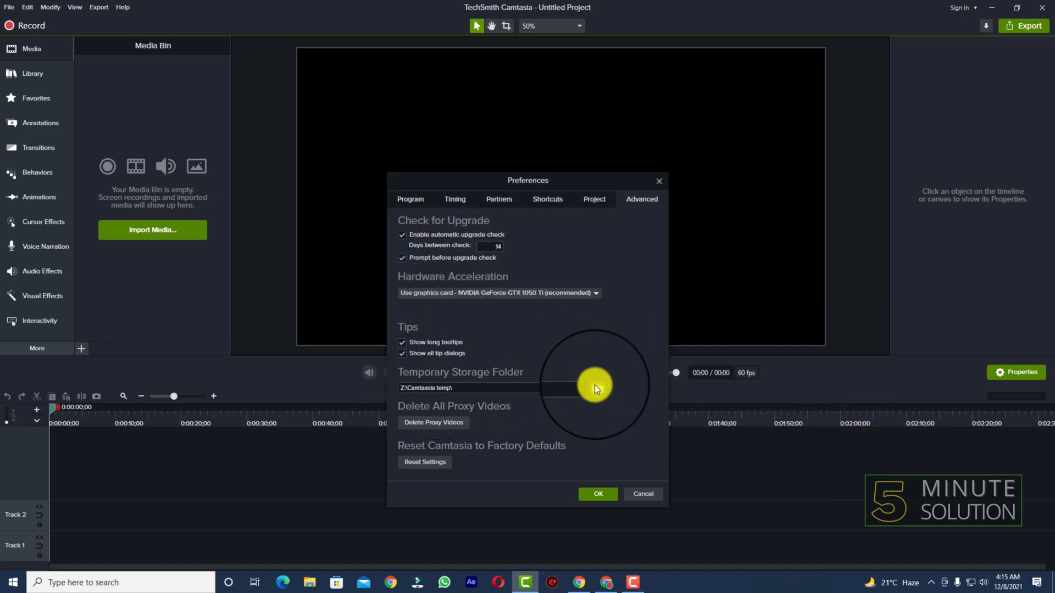
Look through the folders on the Epic Games (Z:) drive for temporary storage and cancel without choosing one
left_click(597, 388)
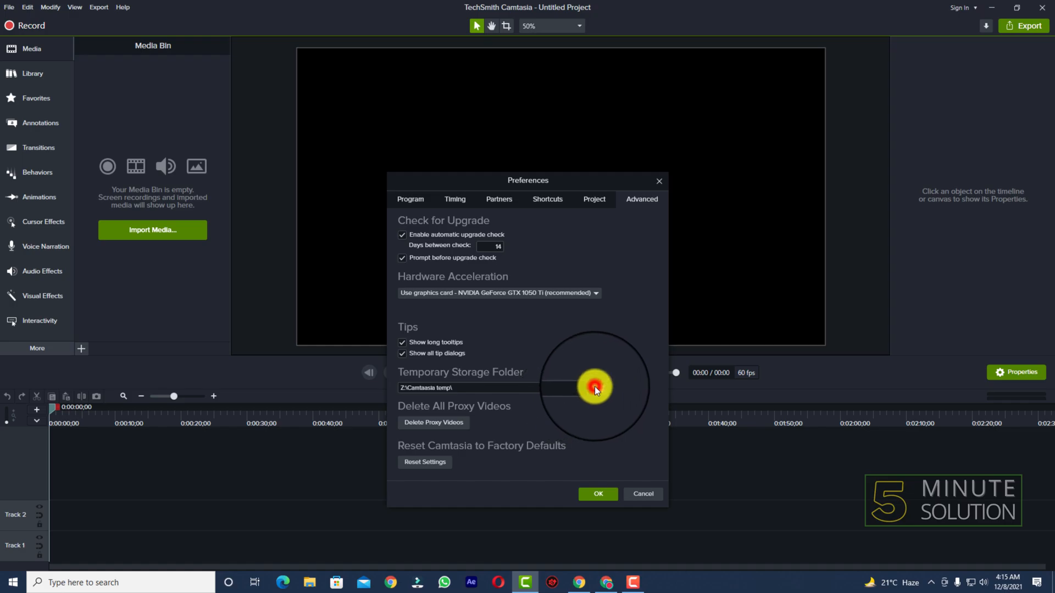
scroll(440, 344, "down", 1)
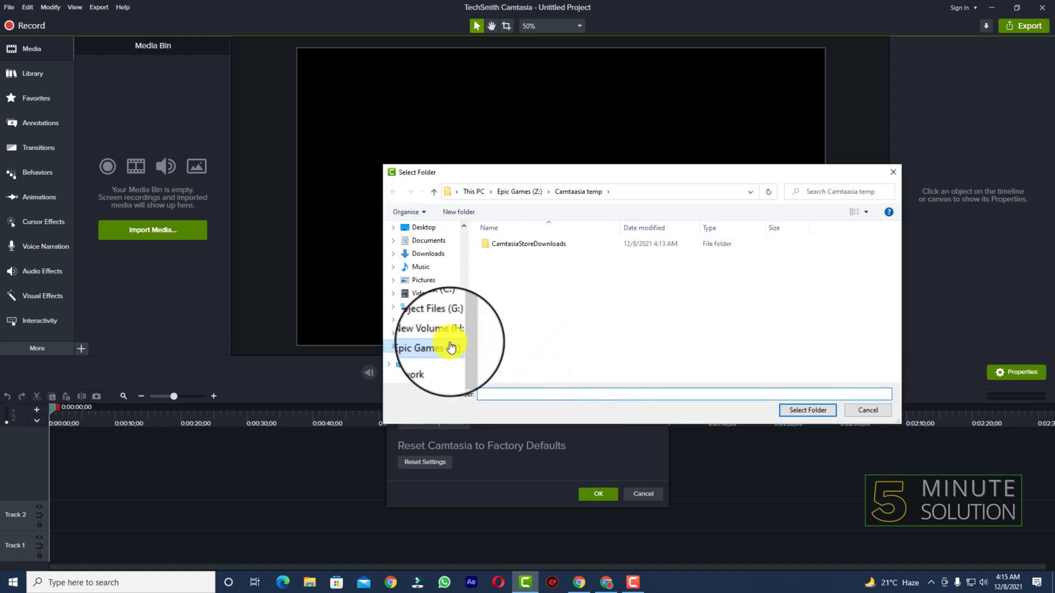
left_click(448, 346)
scroll(562, 334, "down", 15)
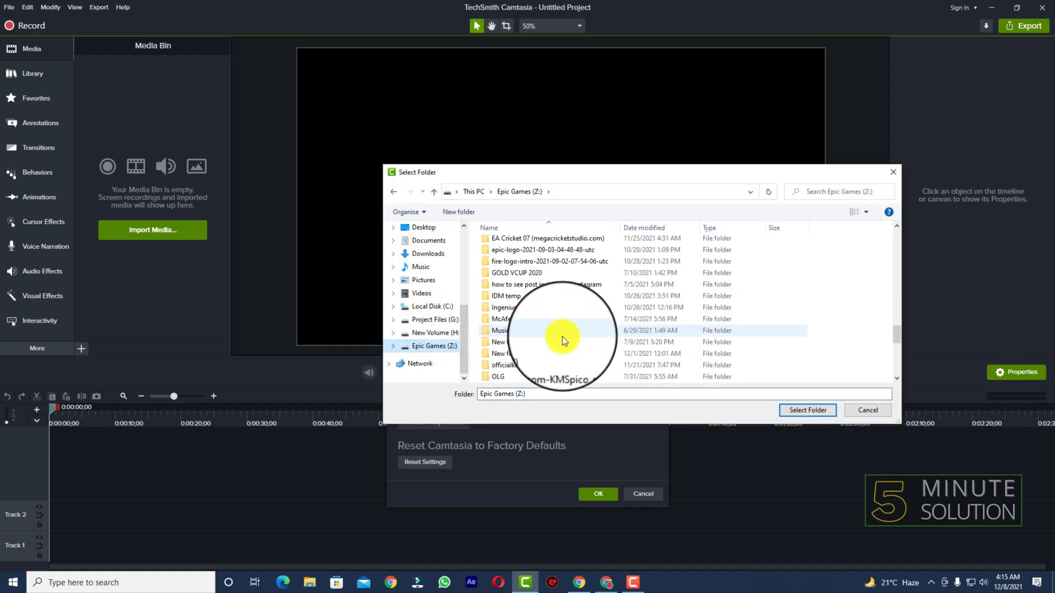
scroll(565, 345, "up", 4)
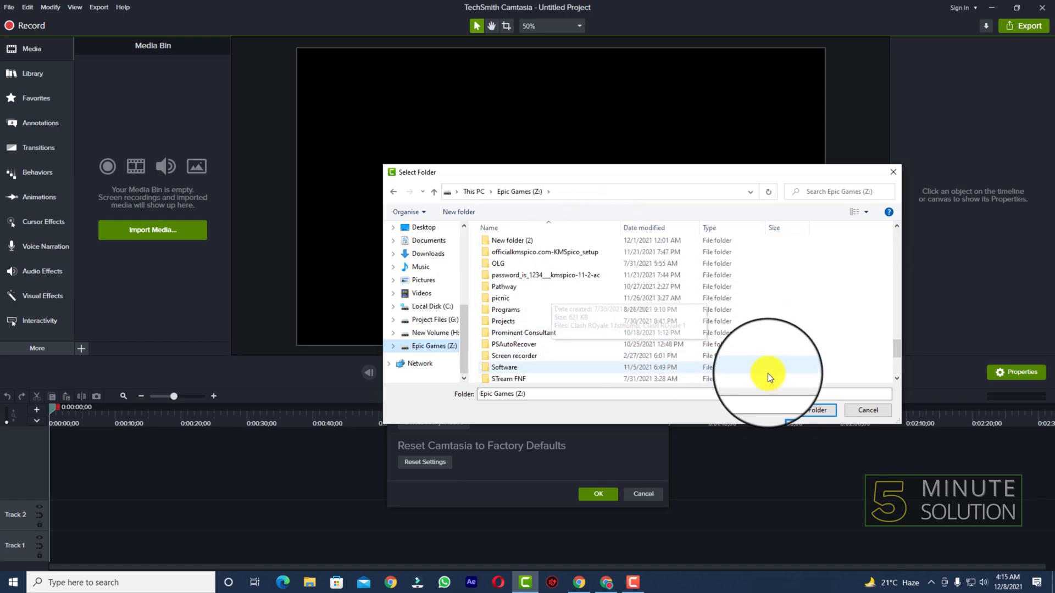
left_click(860, 410)
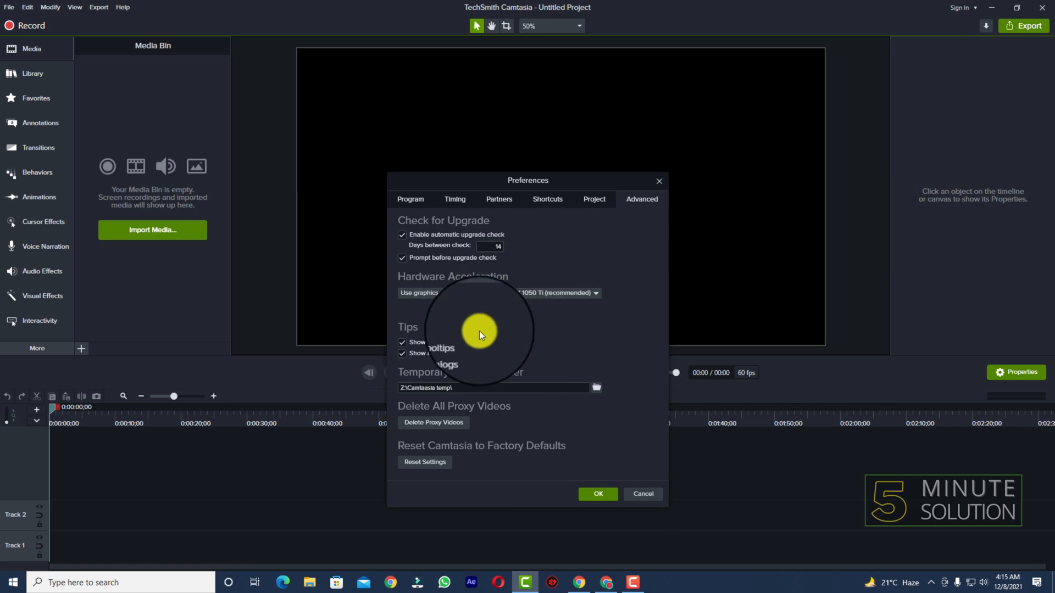
Set the default project canvas dimensions to 4K UHD (3840x2160) in the project preferences
left_click(596, 197)
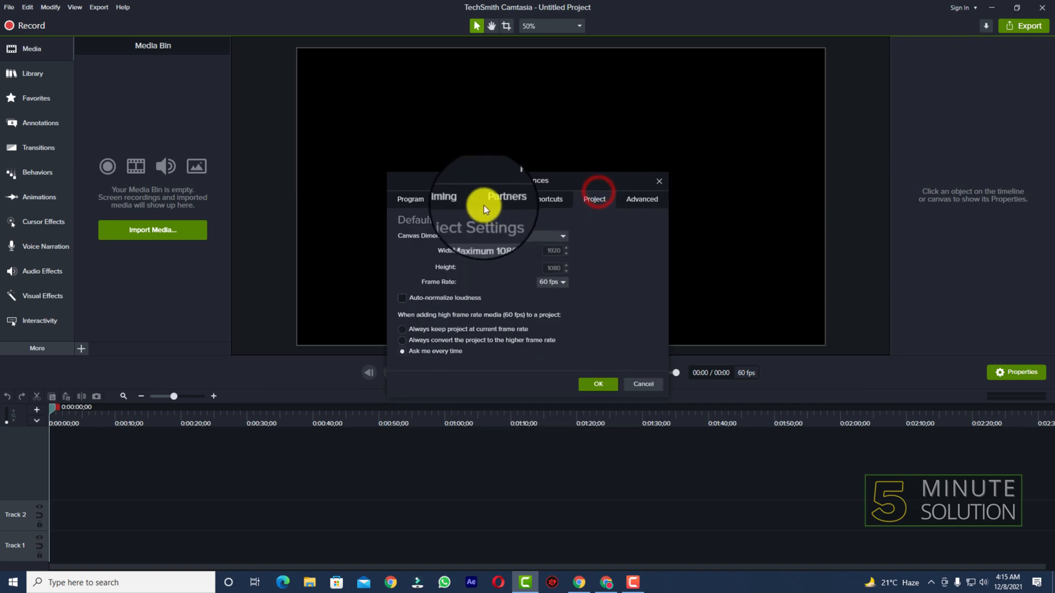
left_click(588, 203)
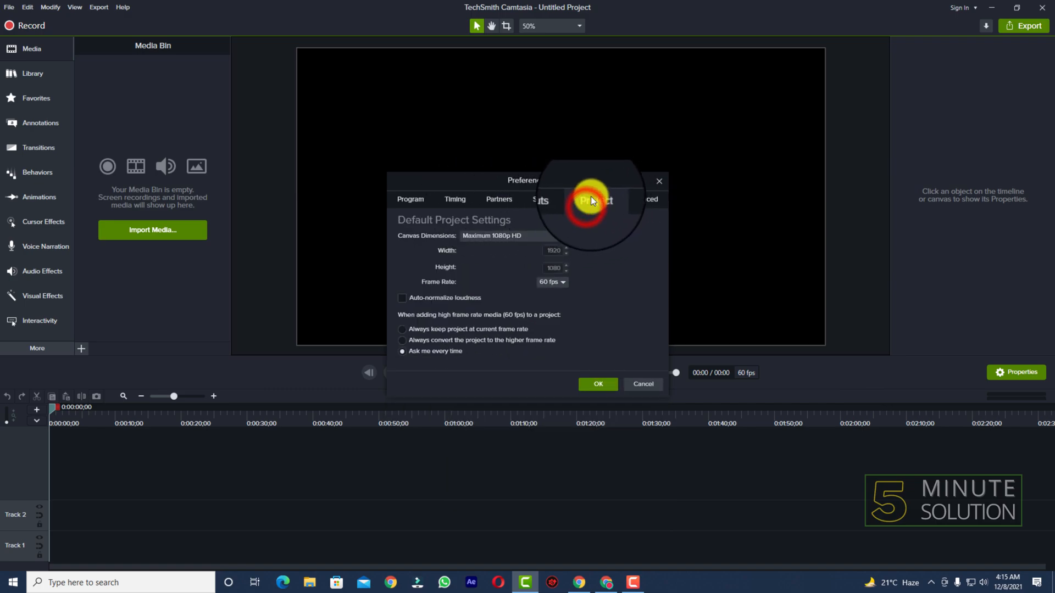
left_click(529, 232)
left_click(529, 232)
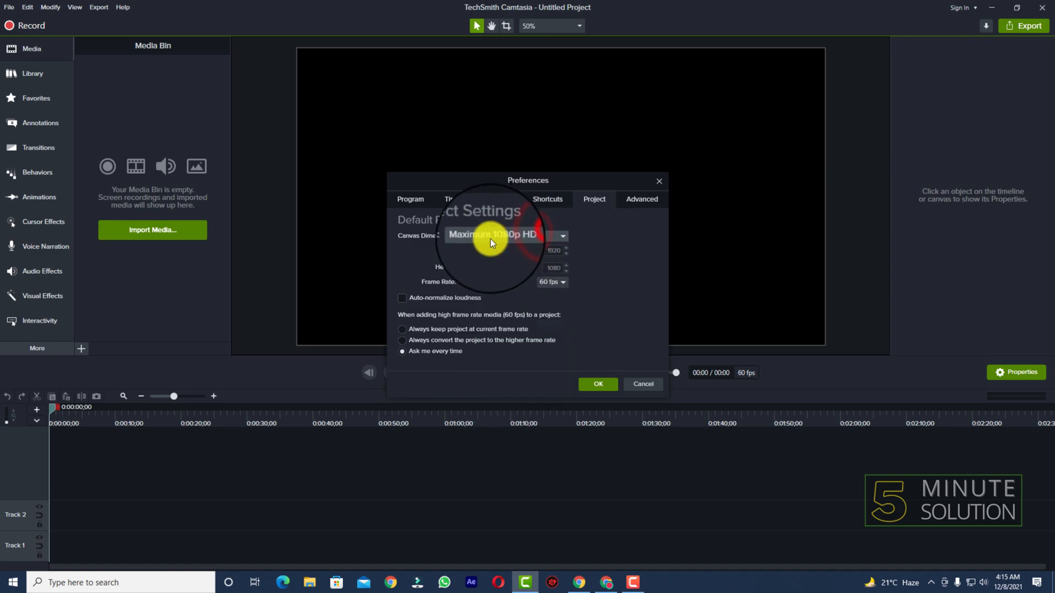
left_click(496, 237)
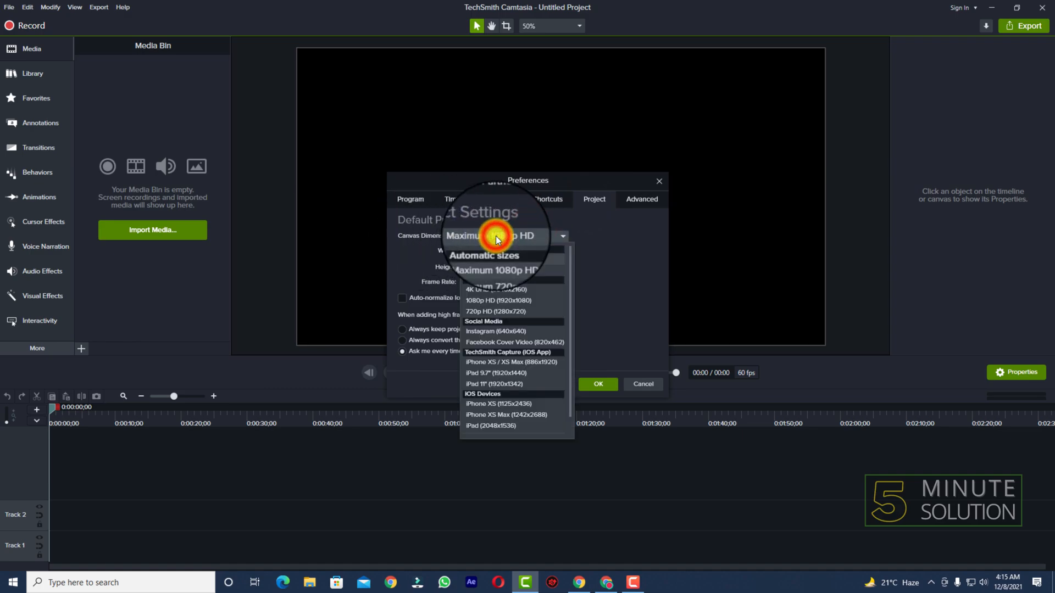
left_click(515, 288)
Set the default project canvas dimensions to Maximum 1080p HD
left_click(529, 238)
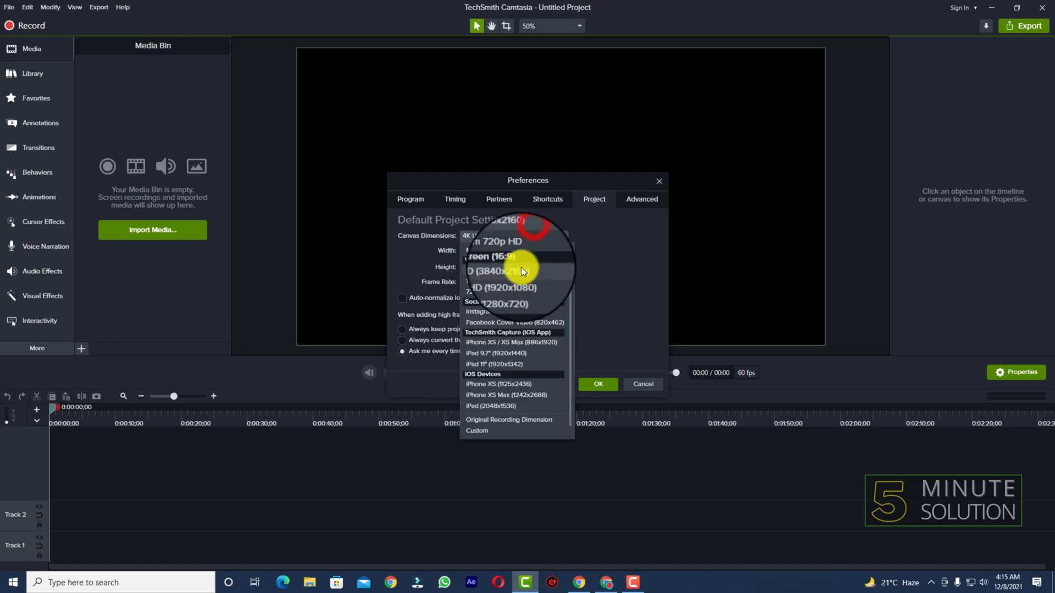
scroll(522, 281, "up", 2)
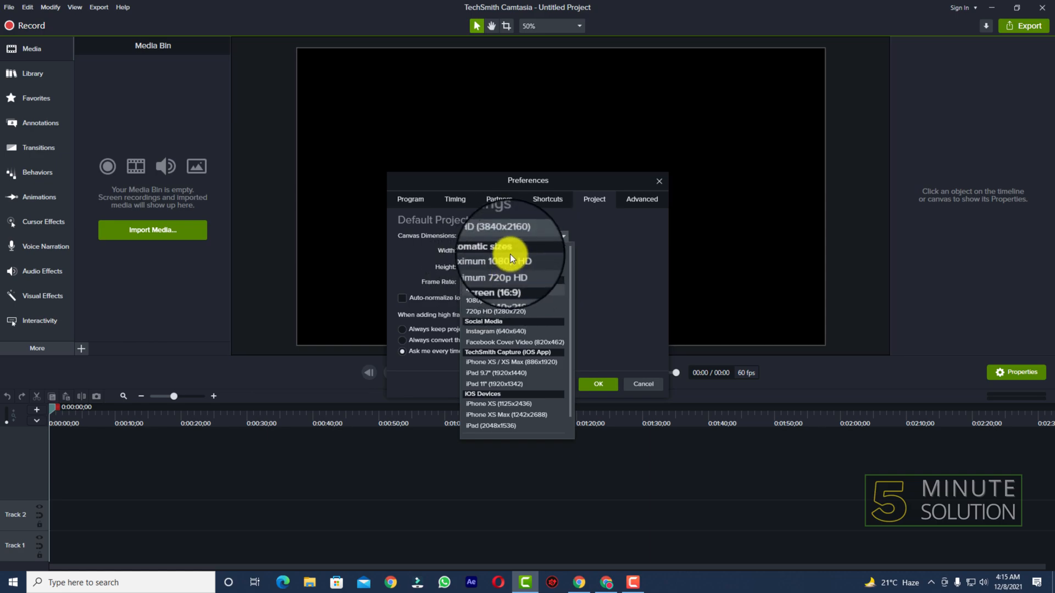
left_click(514, 260)
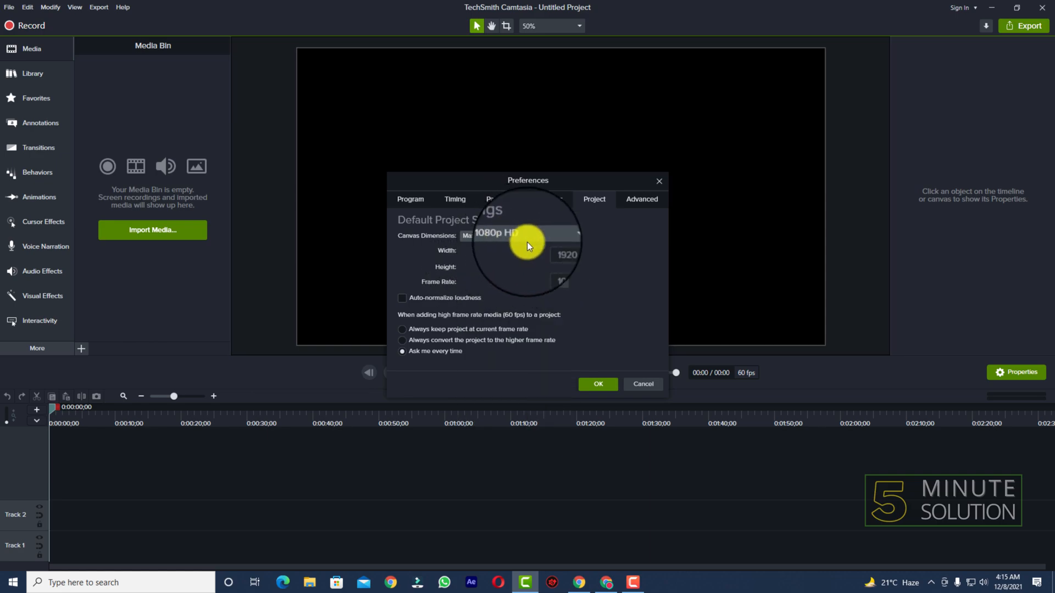
Set the default project frame rate to 60 fps
left_click(549, 283)
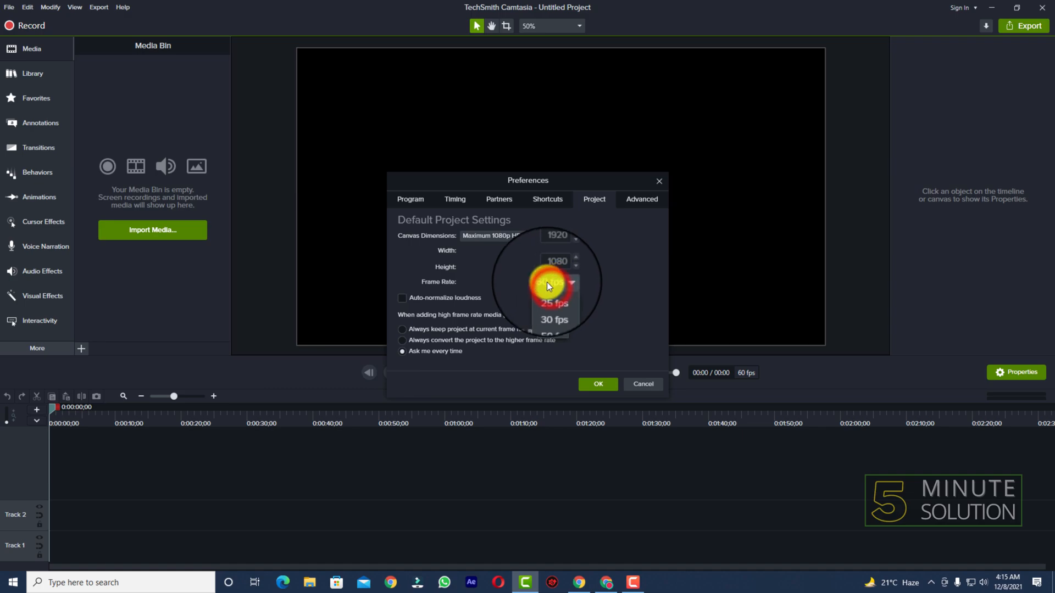
left_click(553, 328)
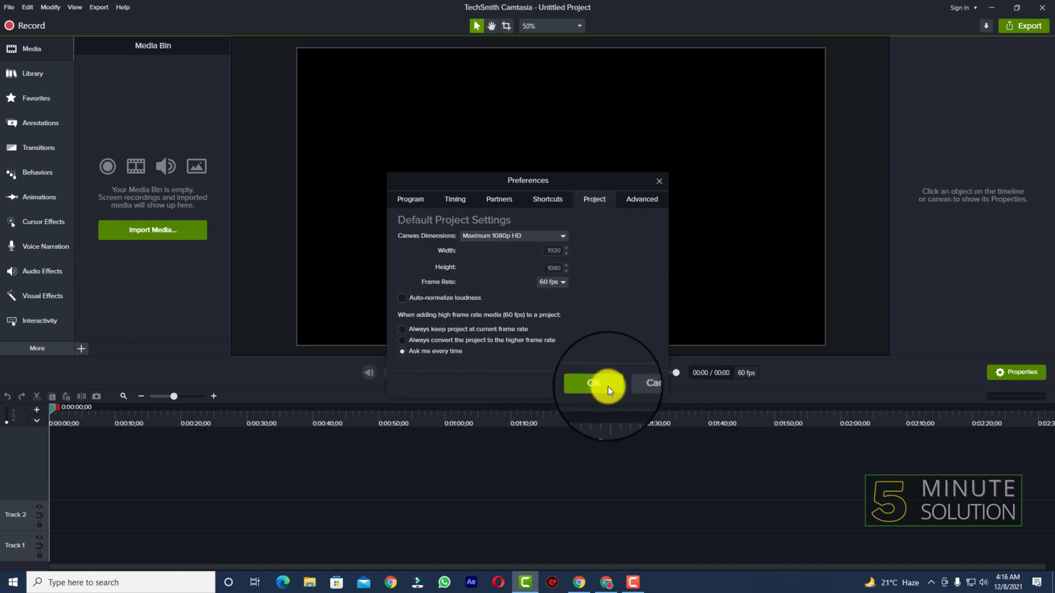
Review the keyboard shortcut categories and the partner and default timing preferences
left_click(550, 198)
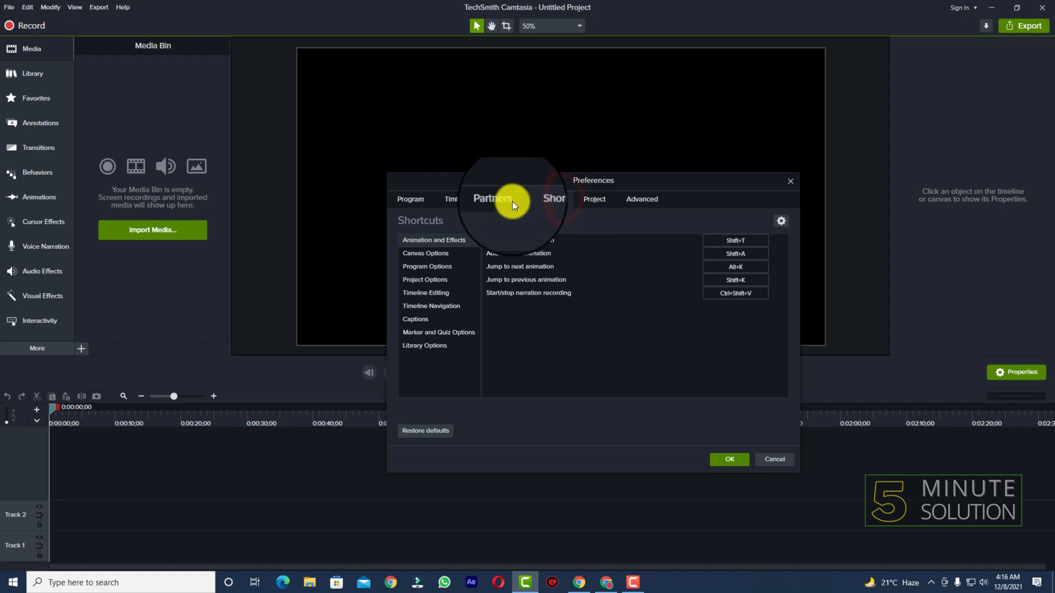
left_click(431, 253)
left_click(446, 267)
left_click(450, 238)
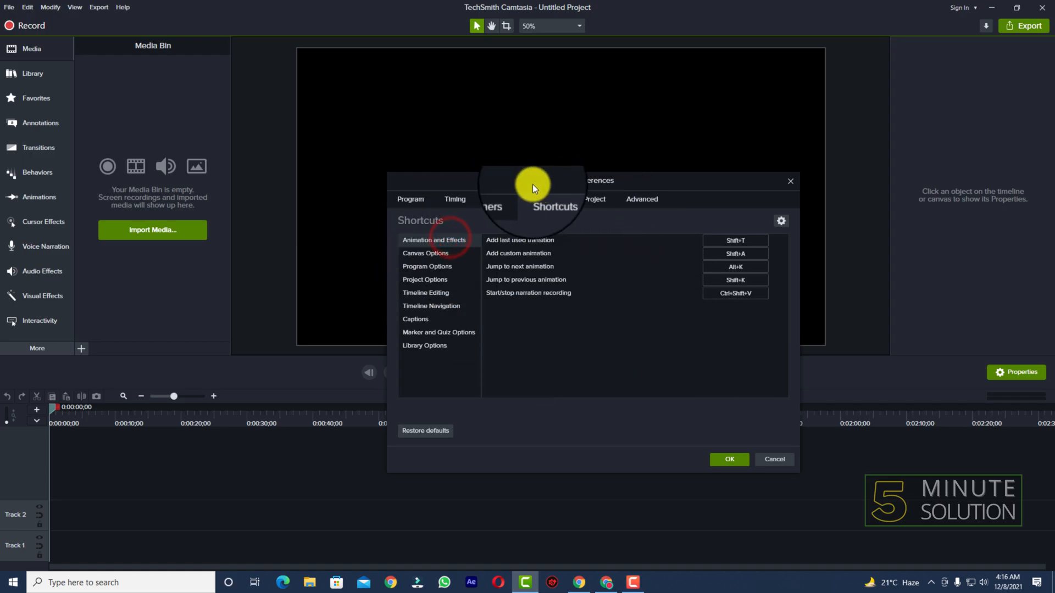
left_click(499, 200)
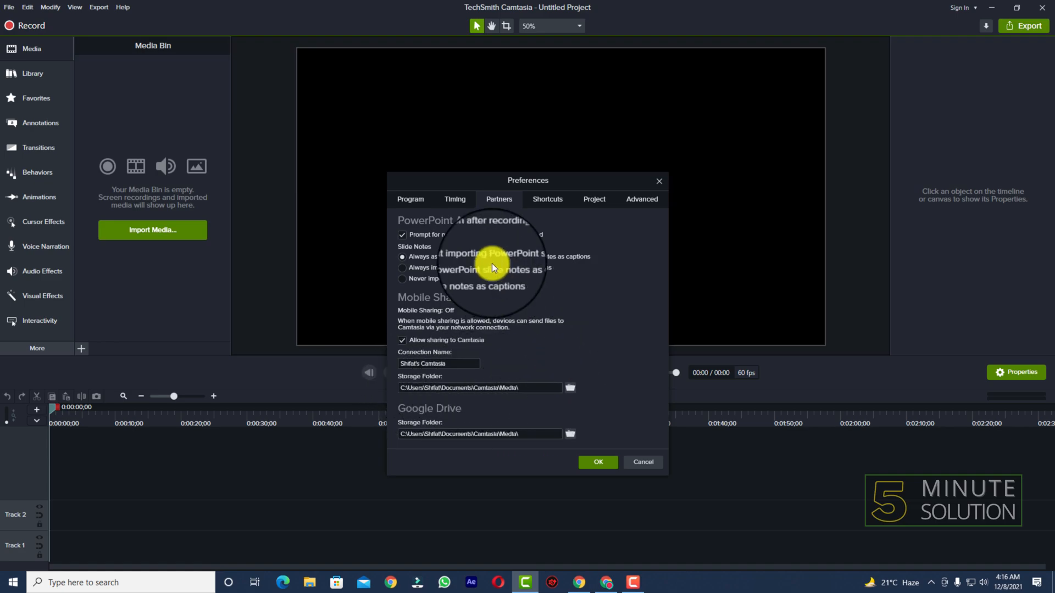
left_click(463, 199)
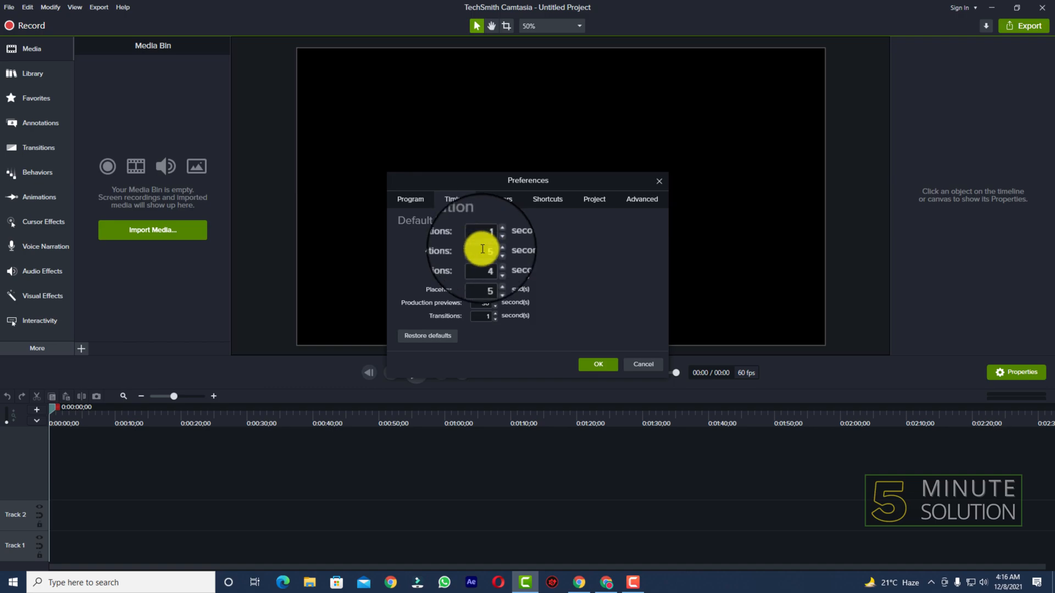
Examine the default easing type choices in the program preferences, keeping Auto selected
left_click(411, 200)
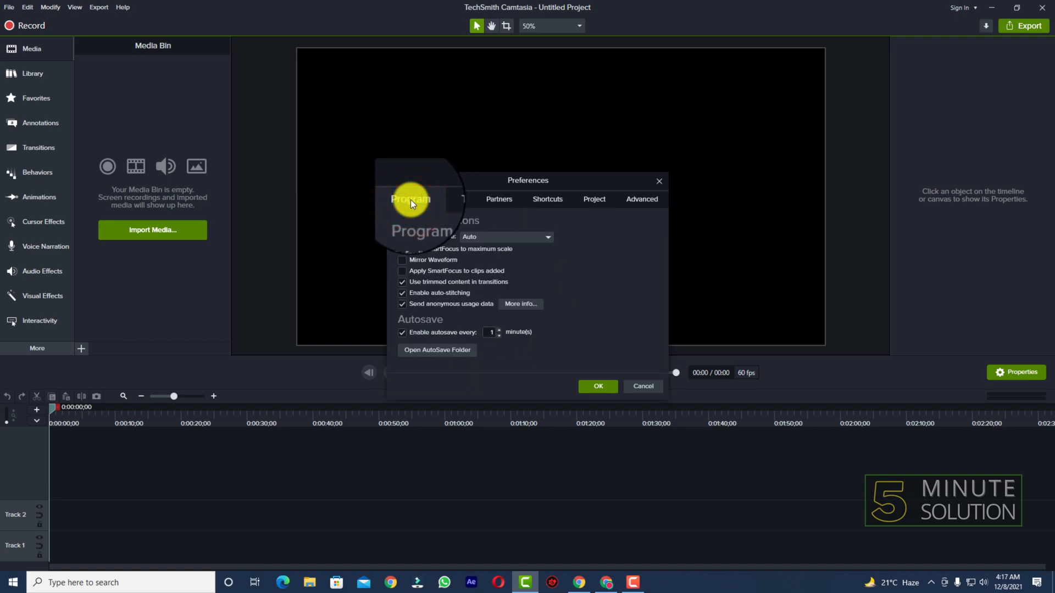
left_click(480, 237)
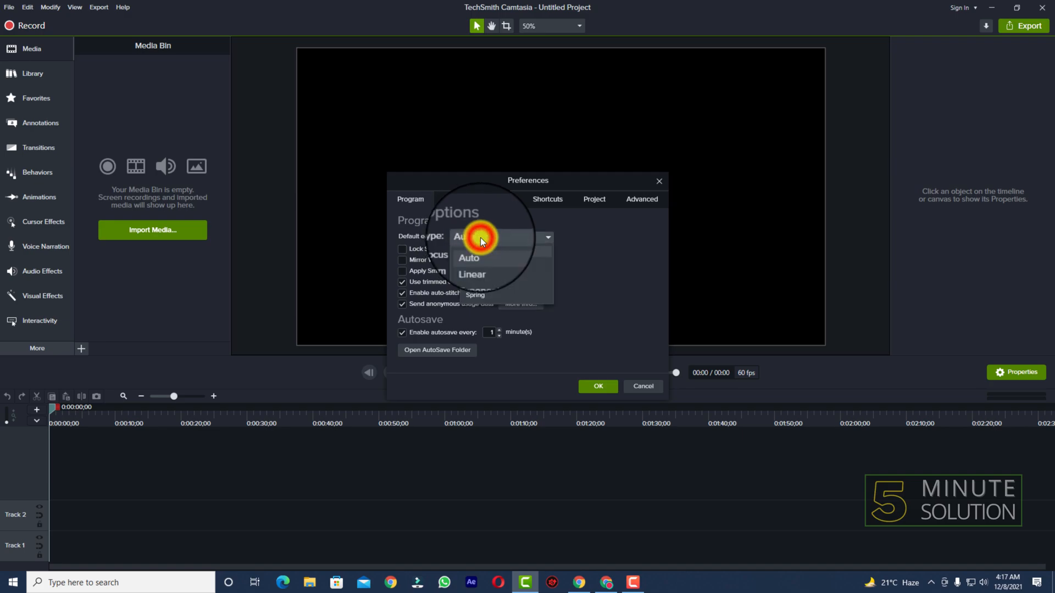
left_click(480, 238)
left_click(472, 237)
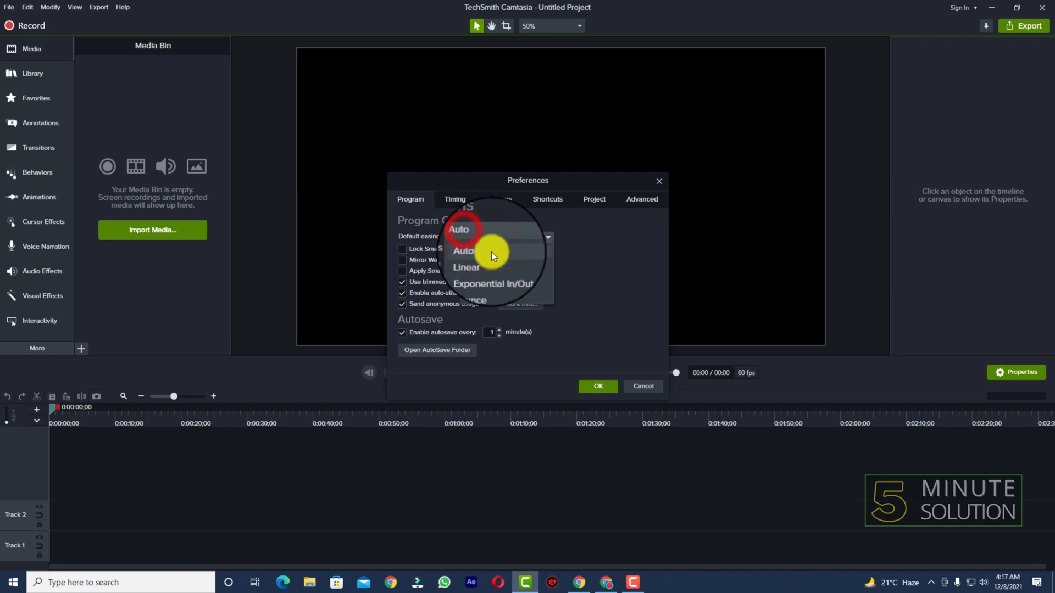
left_click(483, 234)
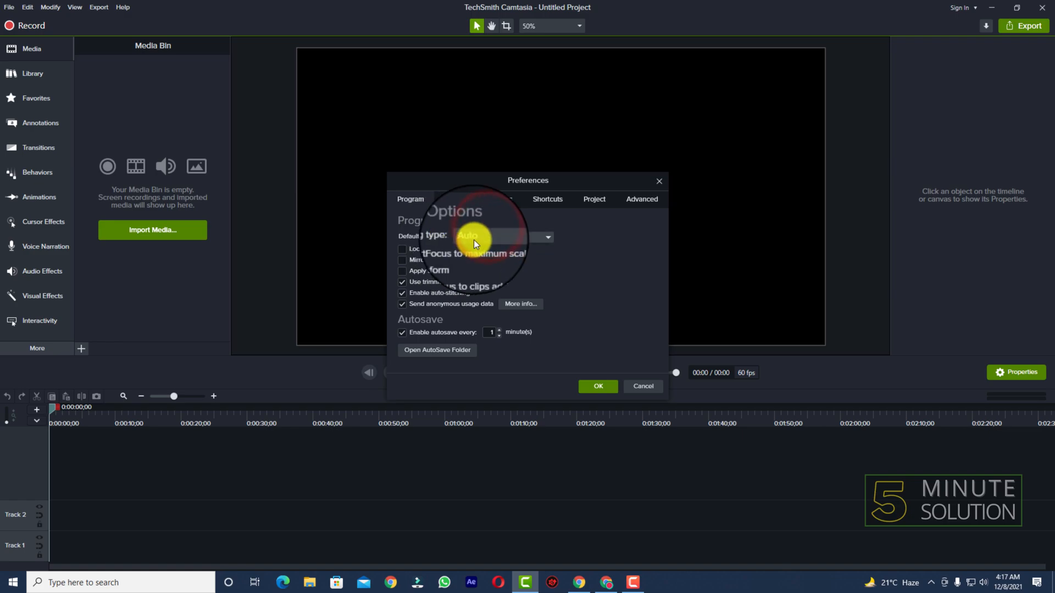
left_click(474, 240)
left_click(482, 237)
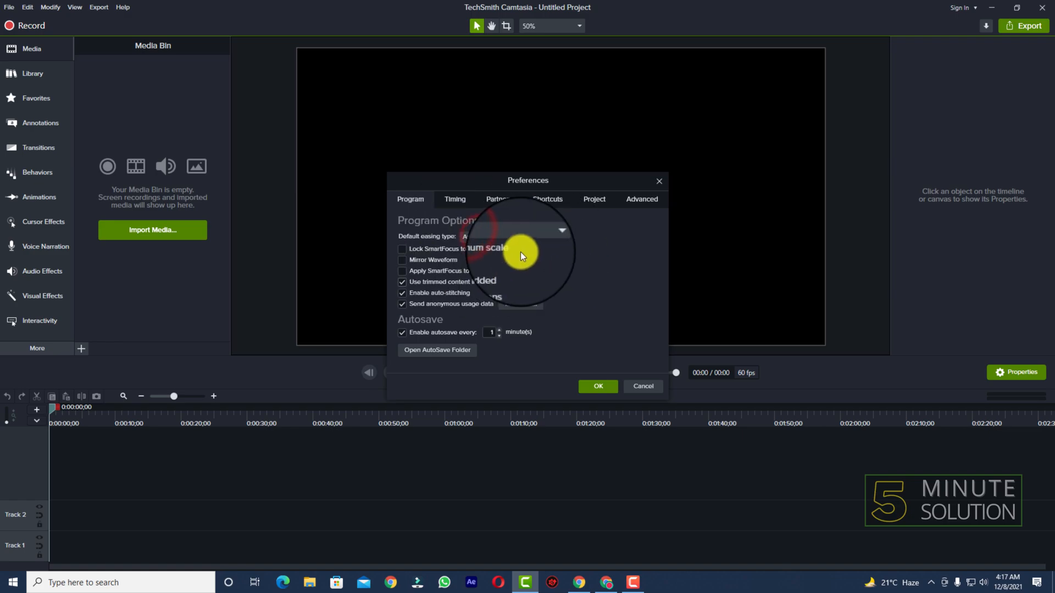
View the AutoSave folder's contents, close that window and accept the preferences
left_click(446, 348)
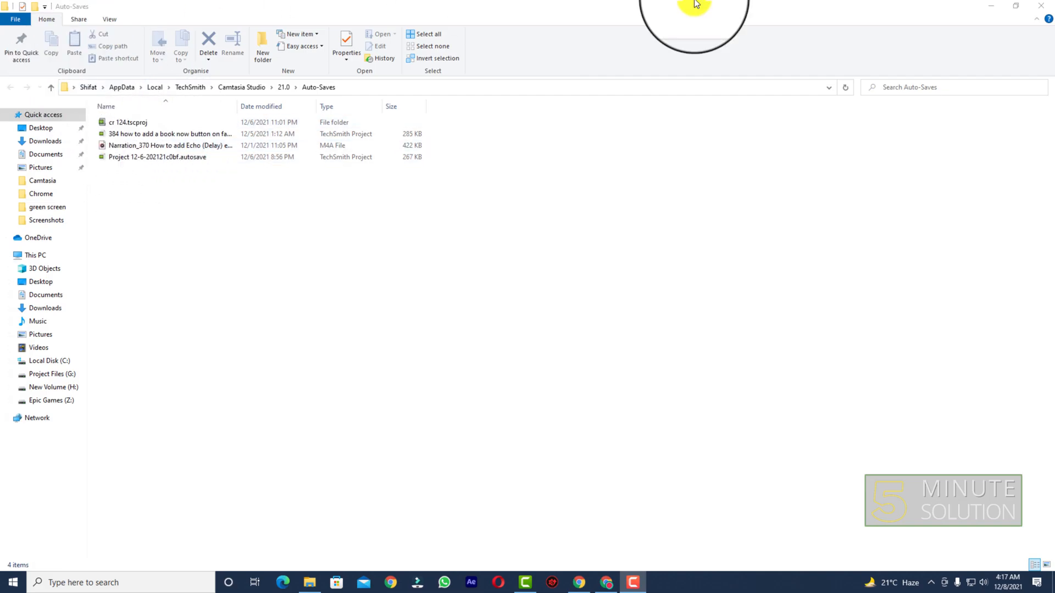
left_click(1041, 6)
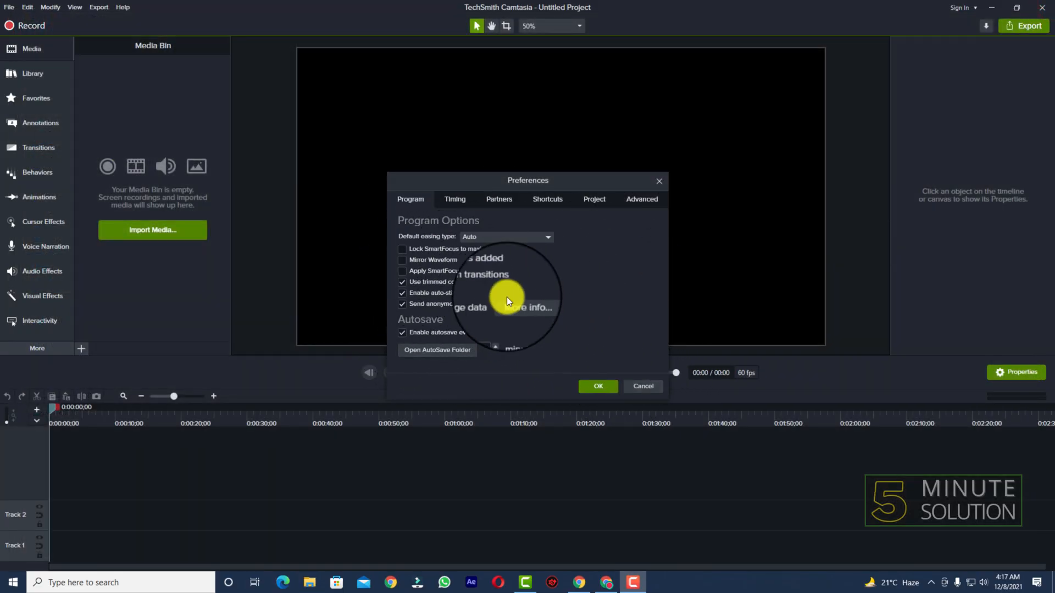
left_click(591, 386)
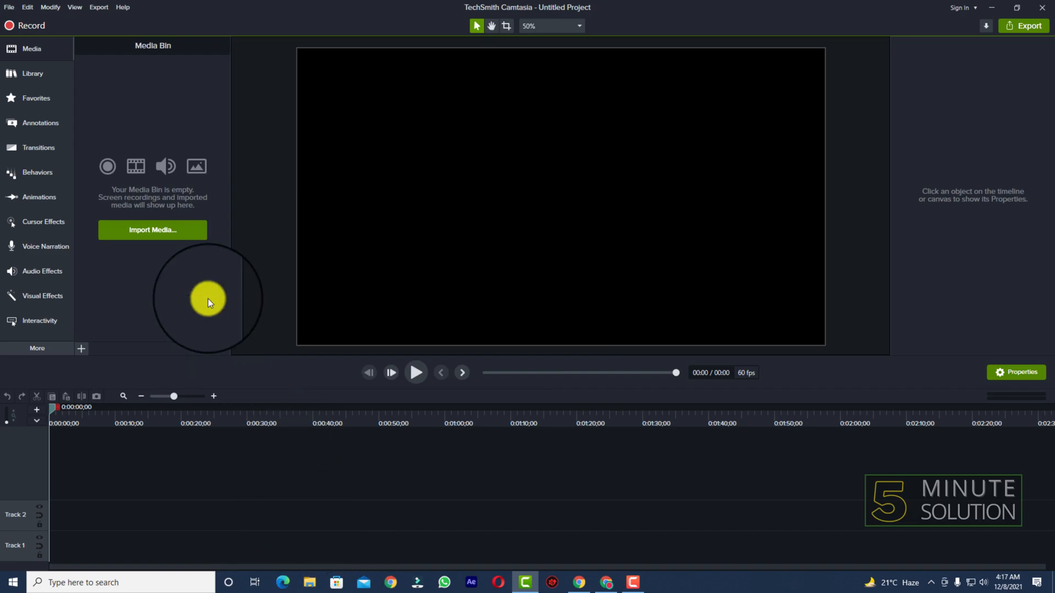
Import weird fishboi.mp4 from the CR 224 folder on the Epic Games (Z:) drive into the Media Bin
left_click(152, 230)
scroll(162, 144, "down", 15)
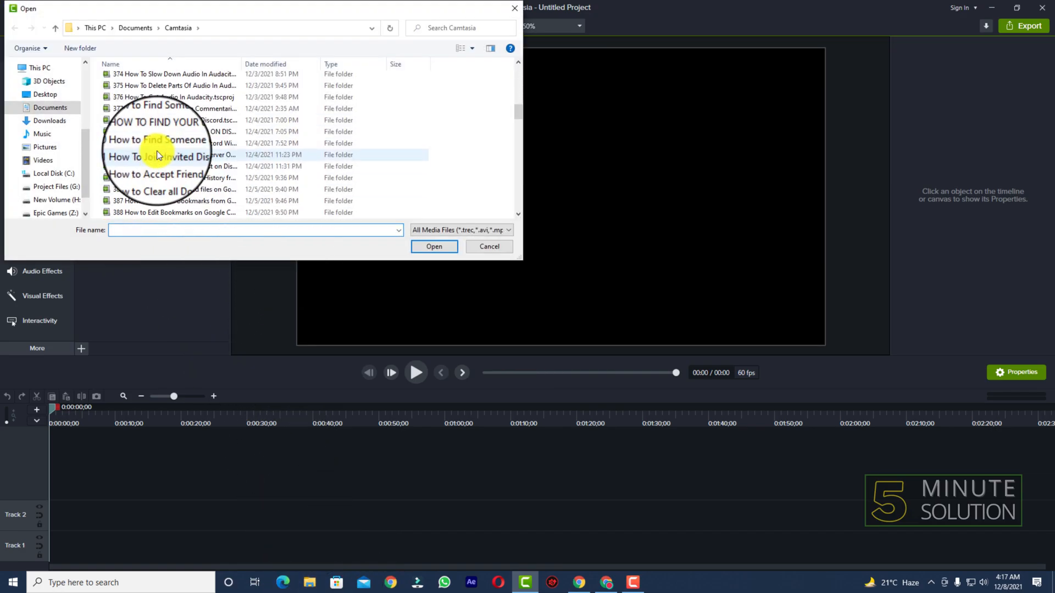
scroll(171, 161, "down", 5)
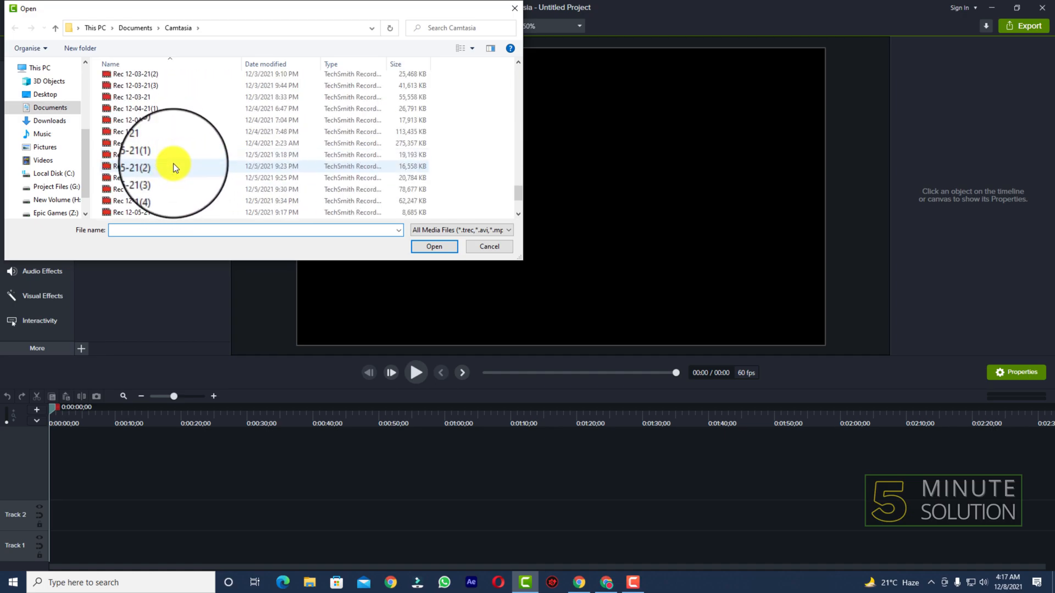
scroll(171, 163, "up", 12)
scroll(156, 116, "down", 4)
scroll(61, 153, "down", 2)
scroll(156, 173, "down", 5)
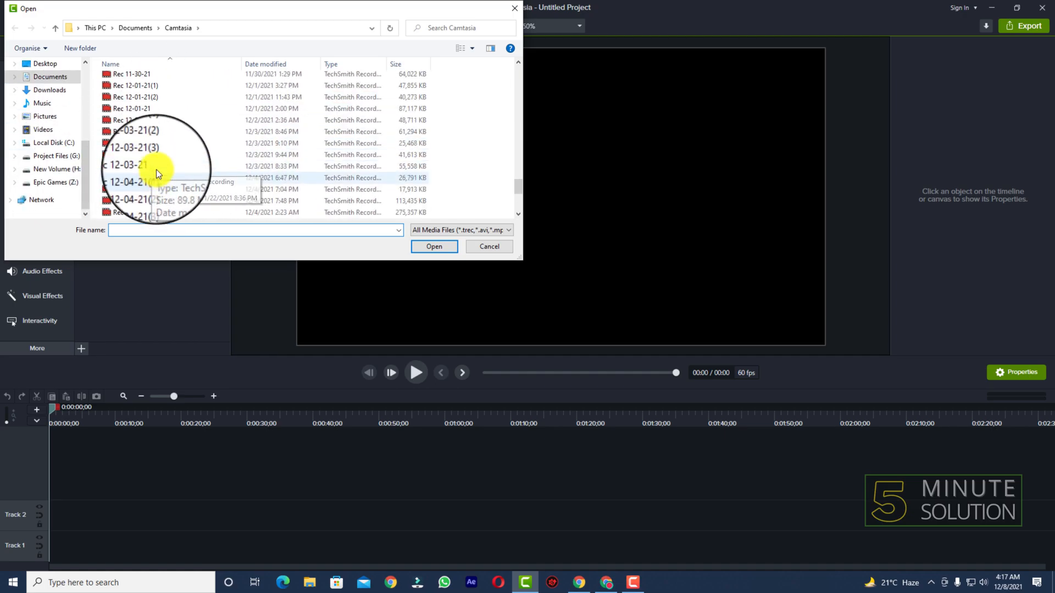
left_click(60, 186)
scroll(177, 157, "down", 10)
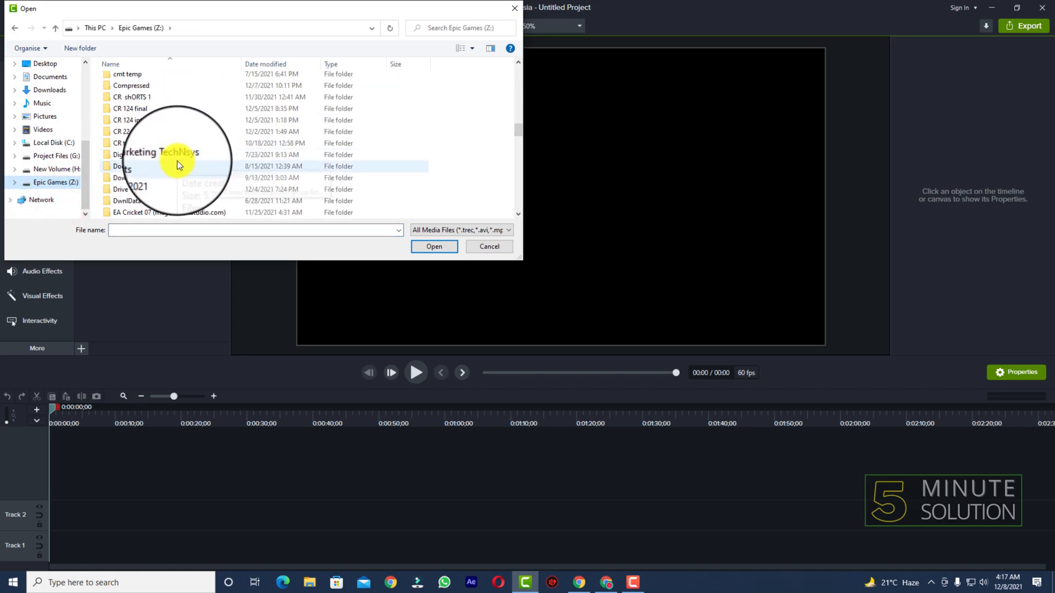
double_click(176, 131)
double_click(128, 97)
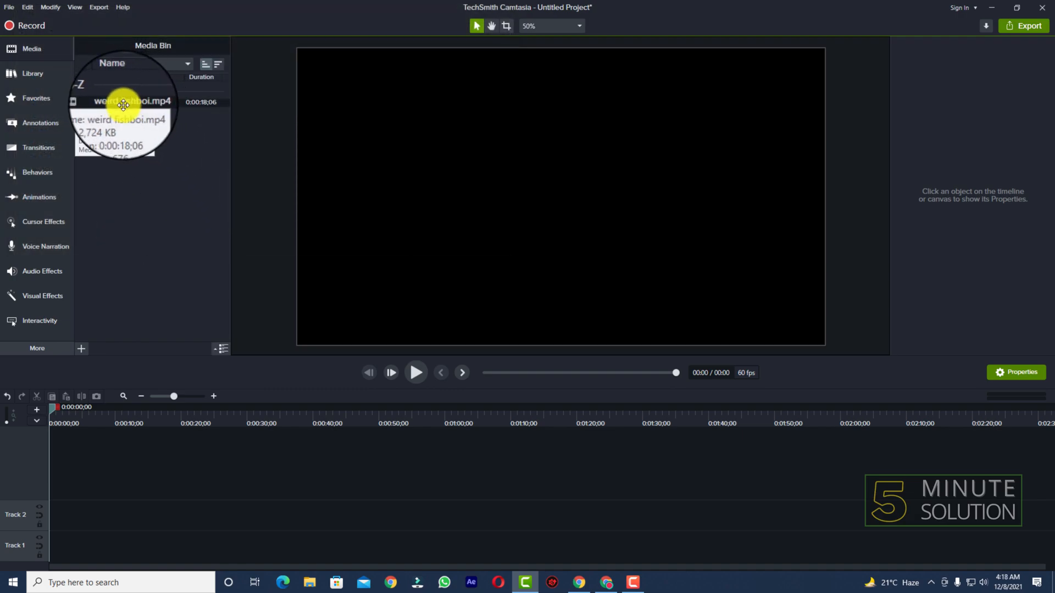
Import Christmas Green Screens.mp3 from the Music folder in Downloads into the Media Bin
left_click(83, 345)
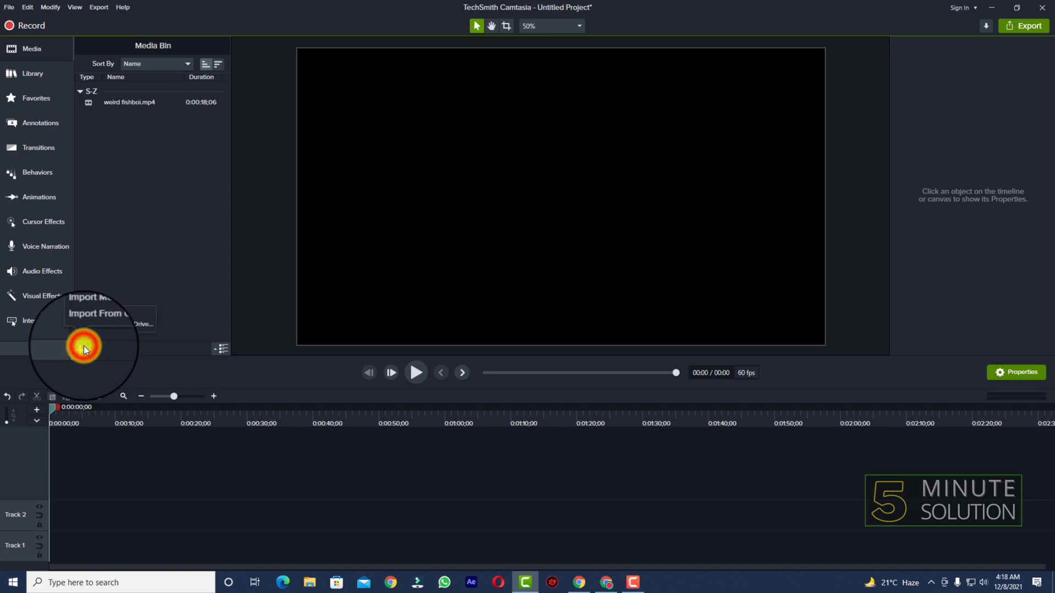
left_click(93, 293)
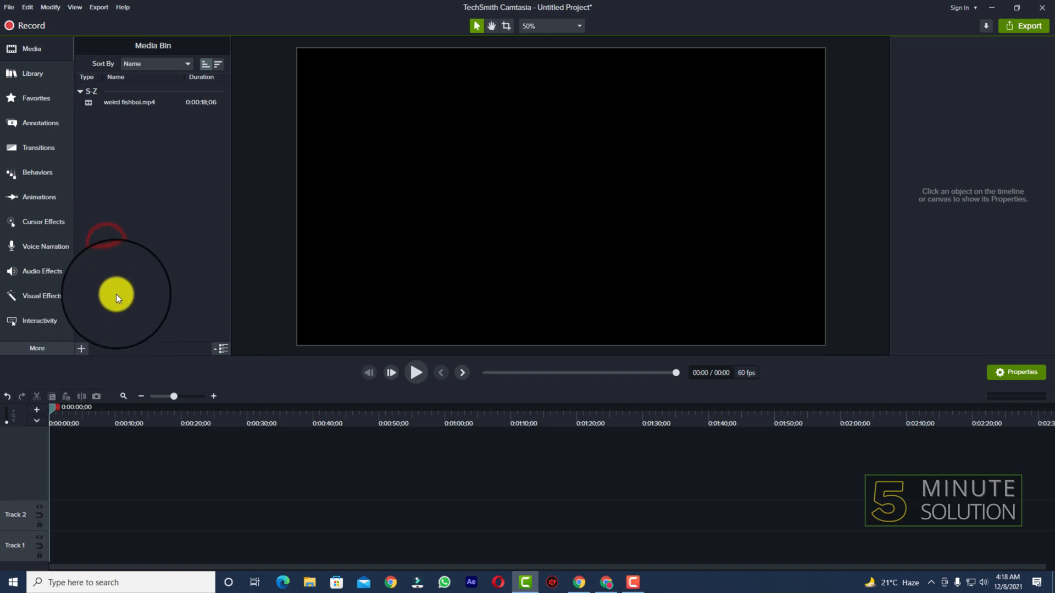
left_click(82, 351)
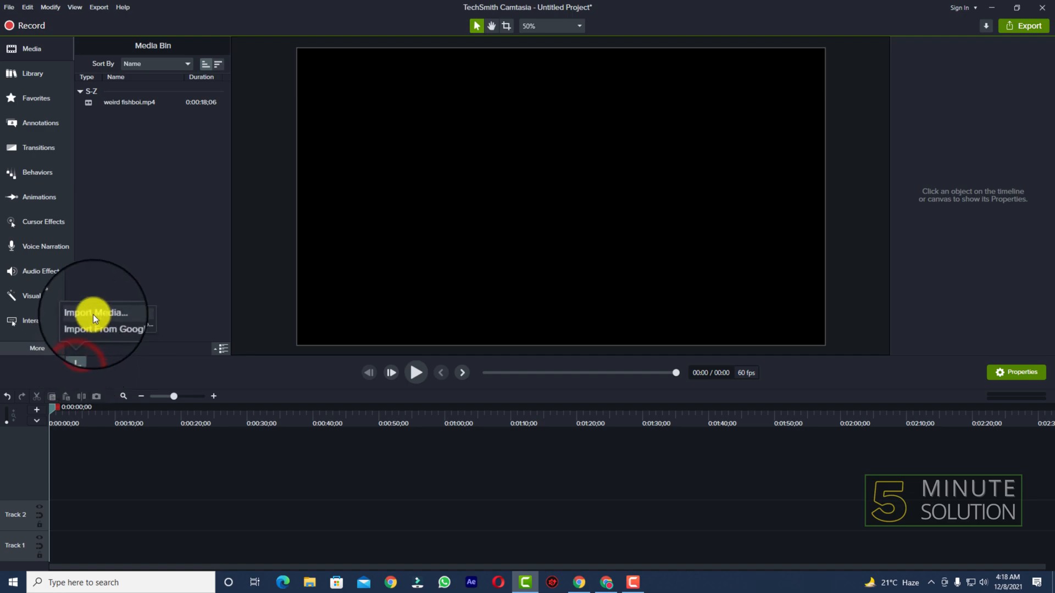
left_click(94, 312)
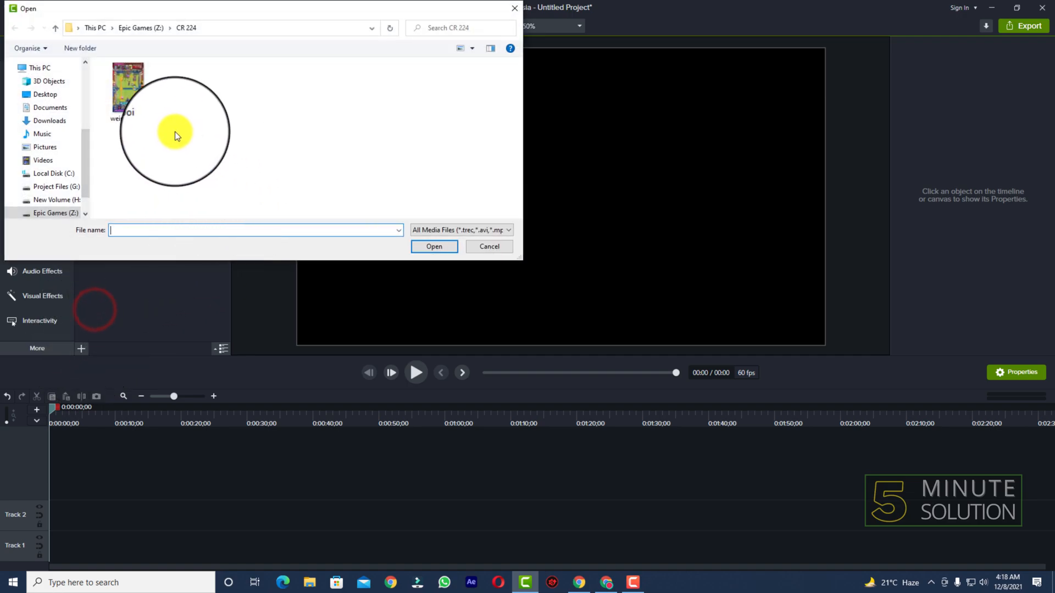
left_click(67, 127)
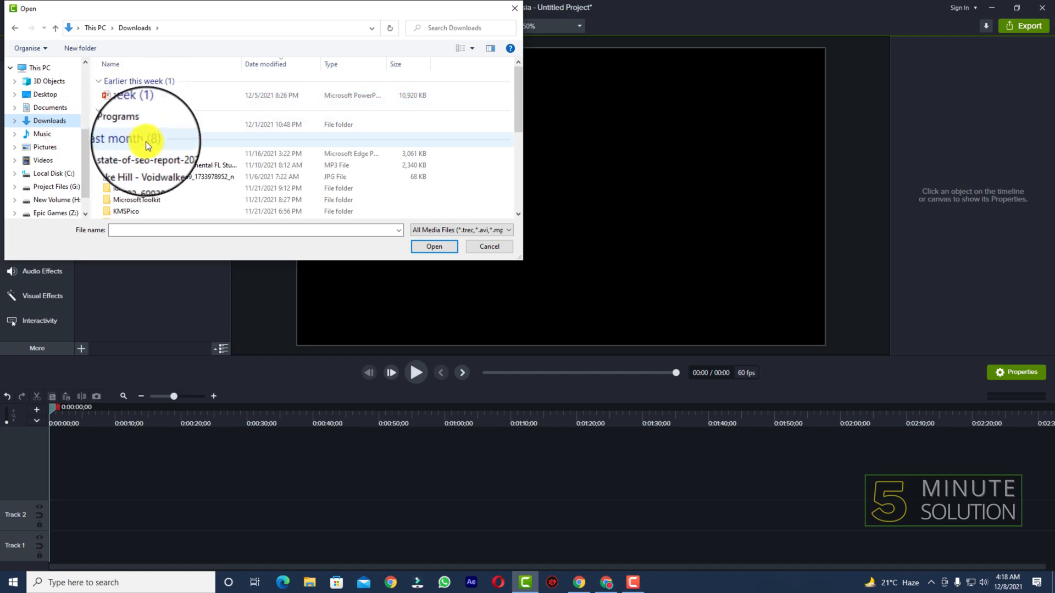
scroll(143, 159, "down", 1)
scroll(142, 186, "down", 3)
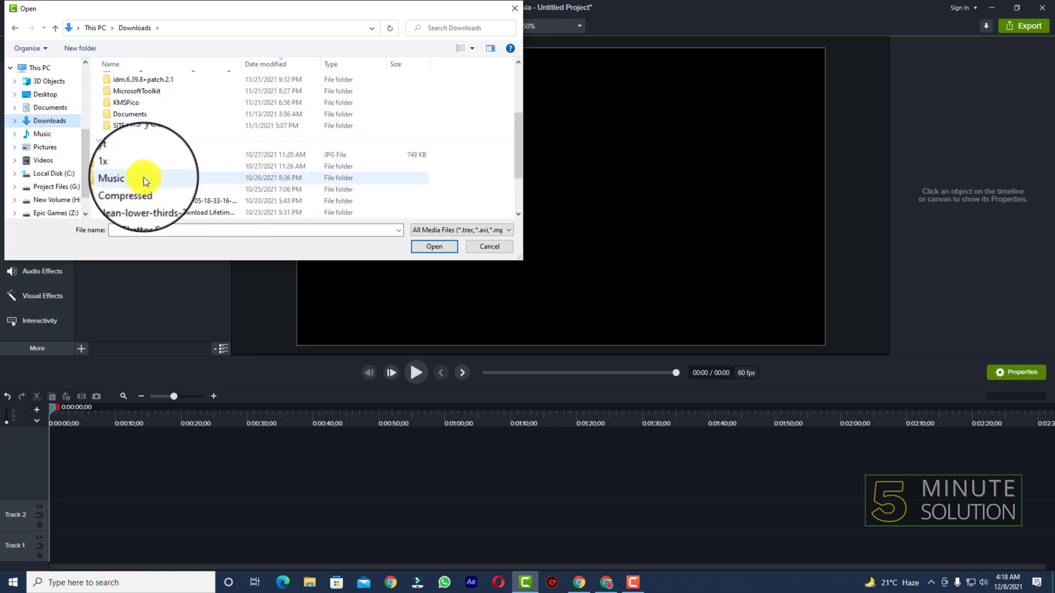
double_click(146, 182)
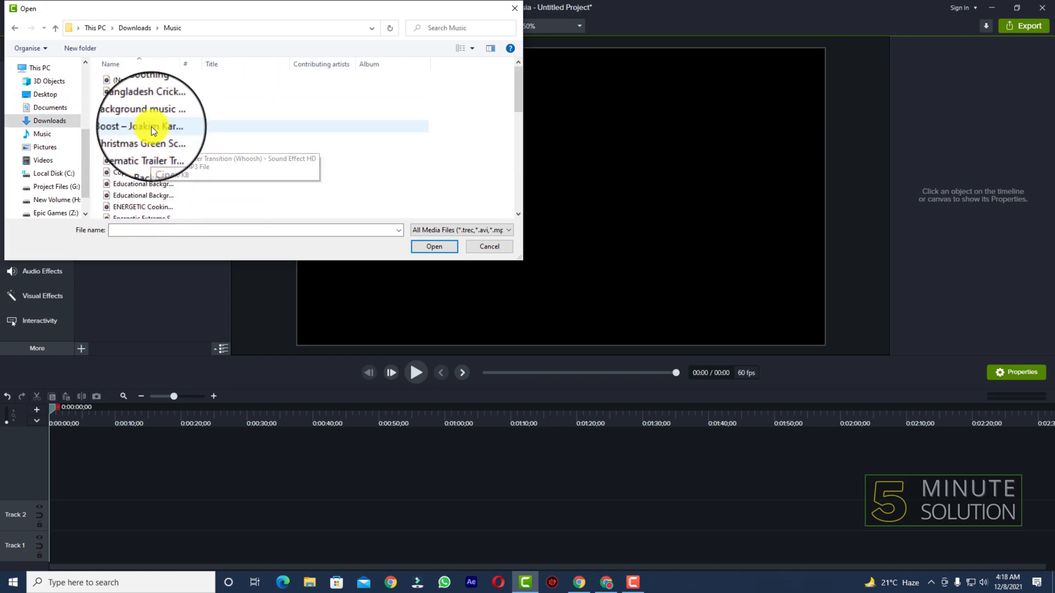
double_click(146, 142)
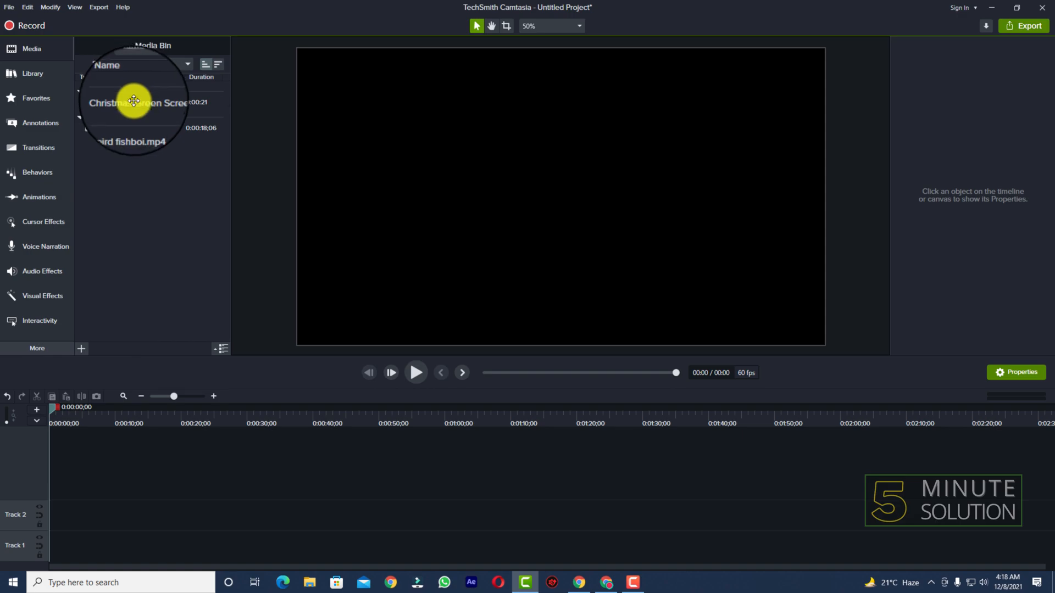
Select weird fishboi.mp4, try the Media Bin's different thumbnail sizes and return to the detailed list view
left_click(130, 128)
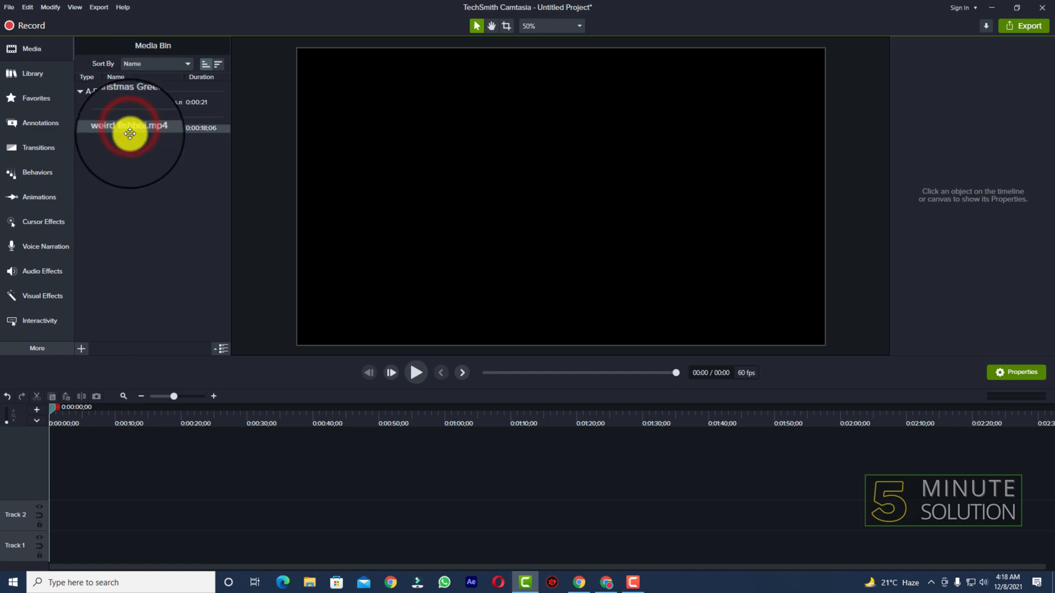
left_click(217, 348)
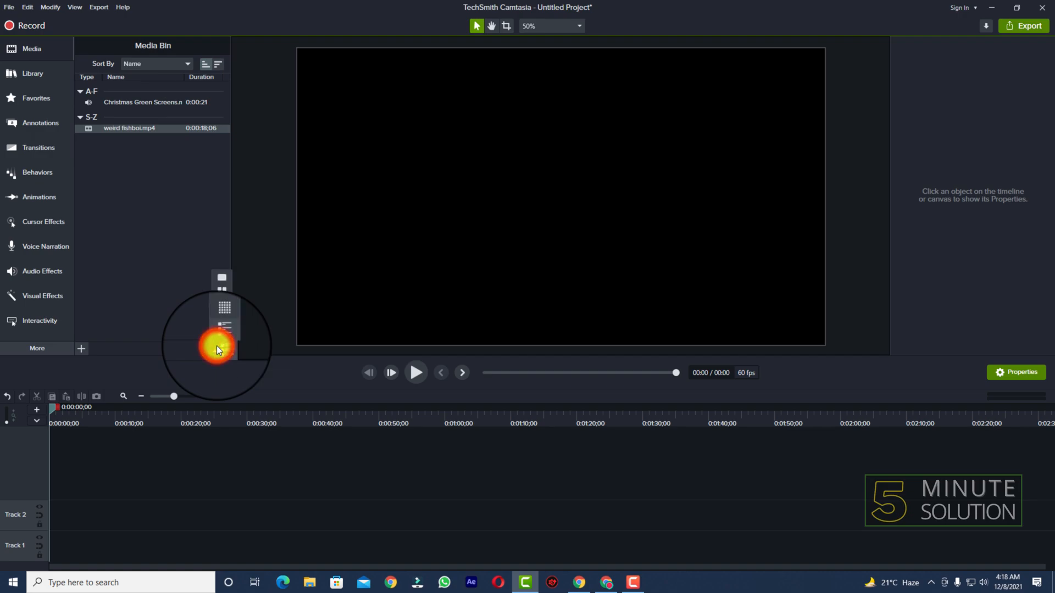
left_click(220, 277)
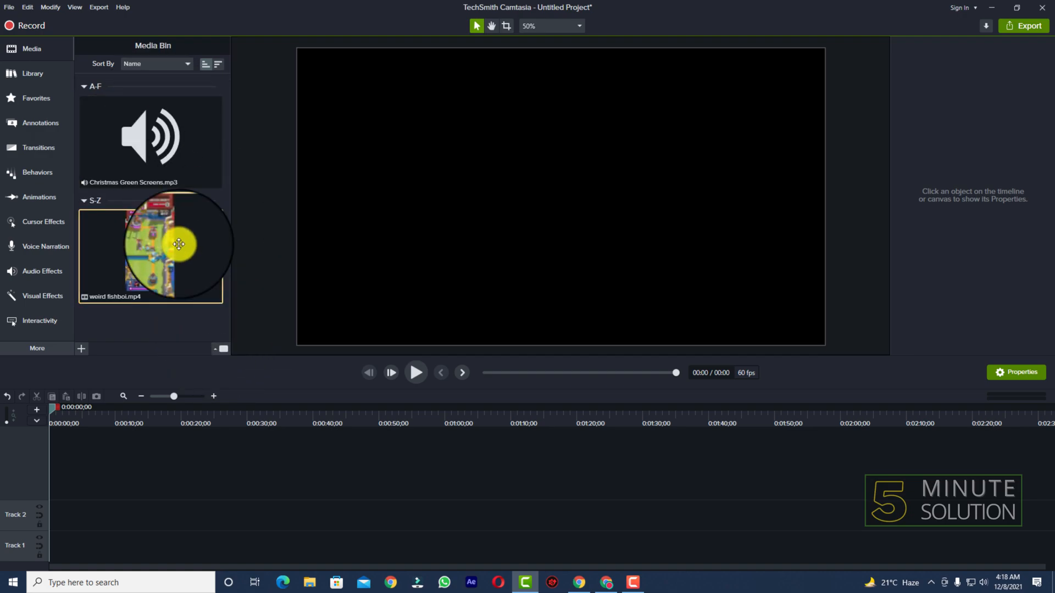
left_click(220, 344)
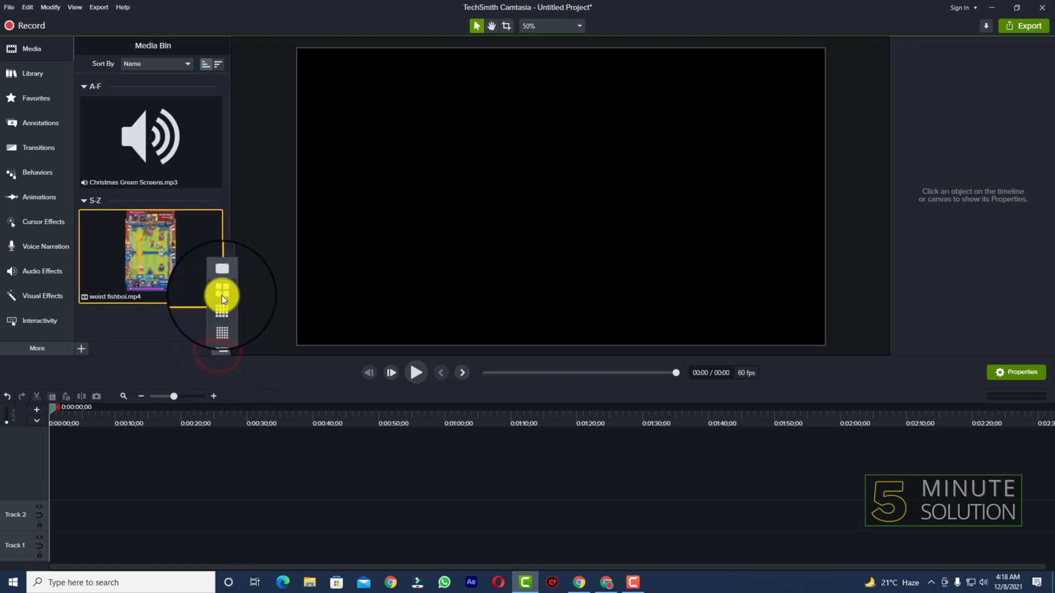
left_click(222, 295)
left_click(219, 353)
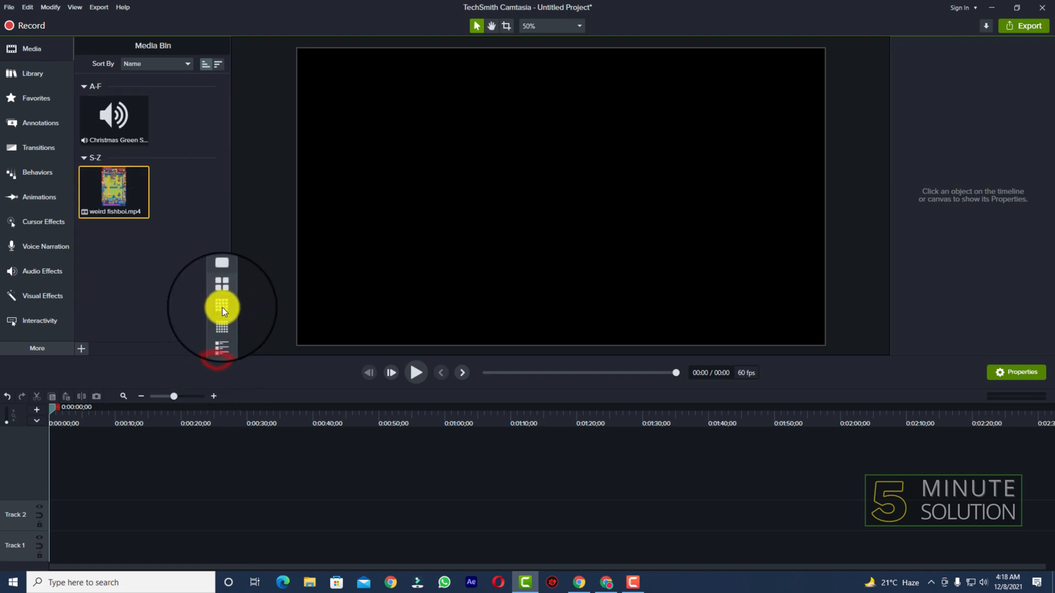
left_click(222, 309)
left_click(219, 346)
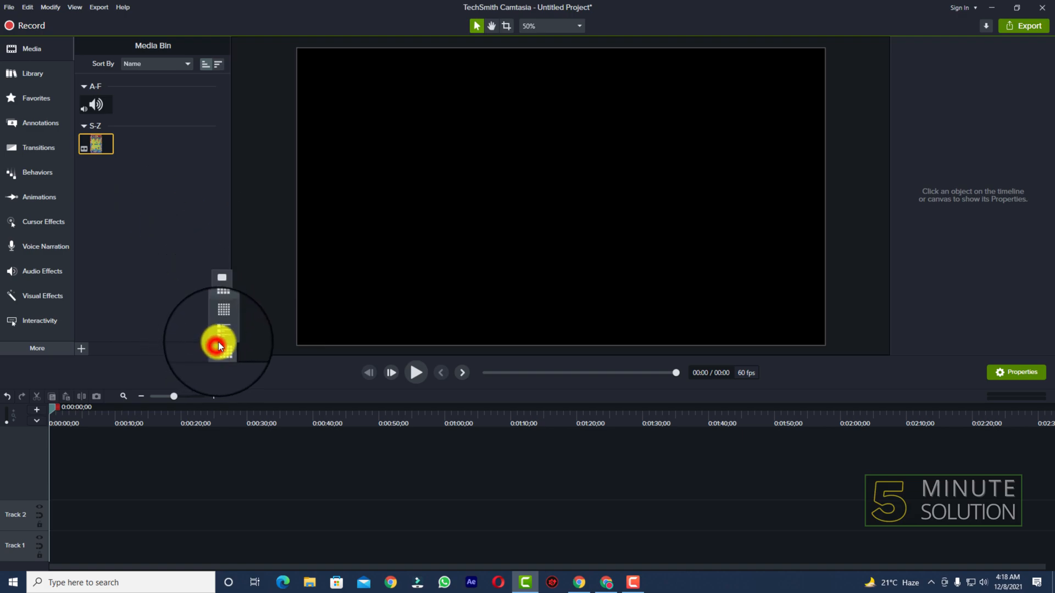
left_click(220, 320)
left_click(220, 349)
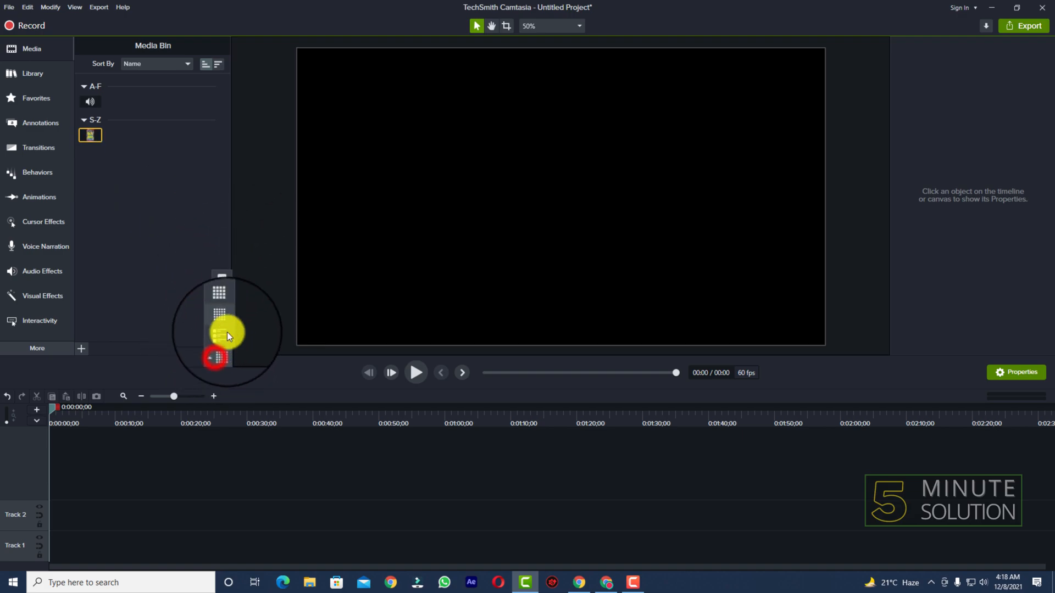
left_click(225, 336)
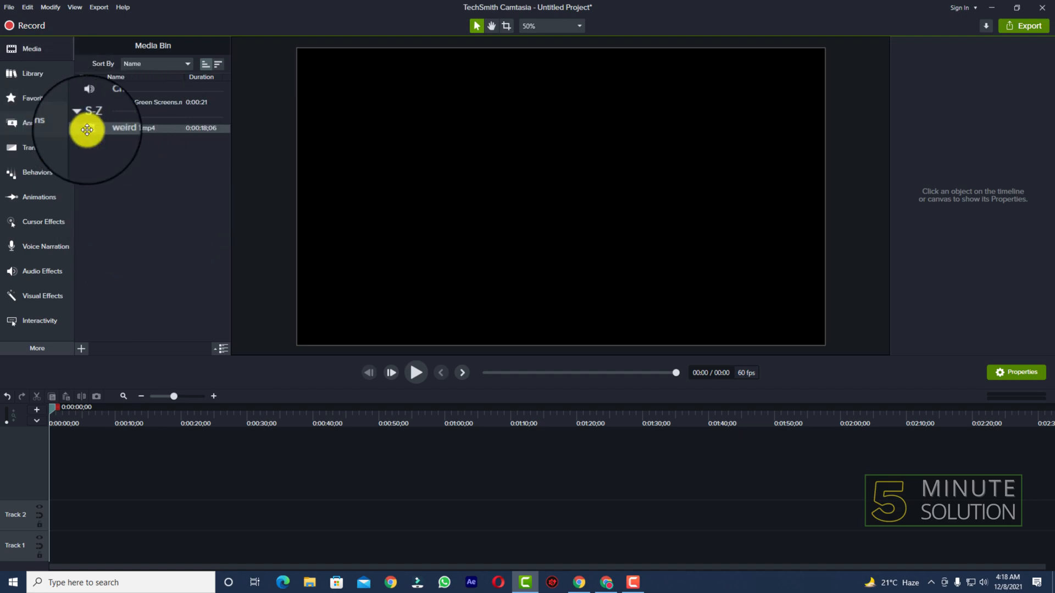
Add weird fishboi.mp4 from the Media Bin to the start of Track 1 and check its frame on the canvas
left_click(121, 125)
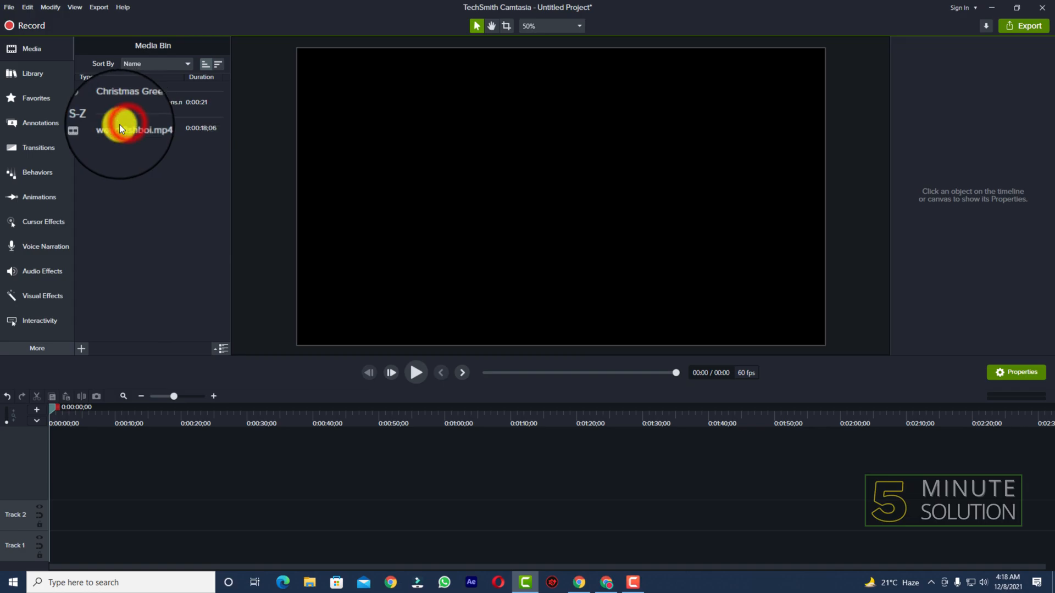
left_click_drag(123, 127, 53, 549)
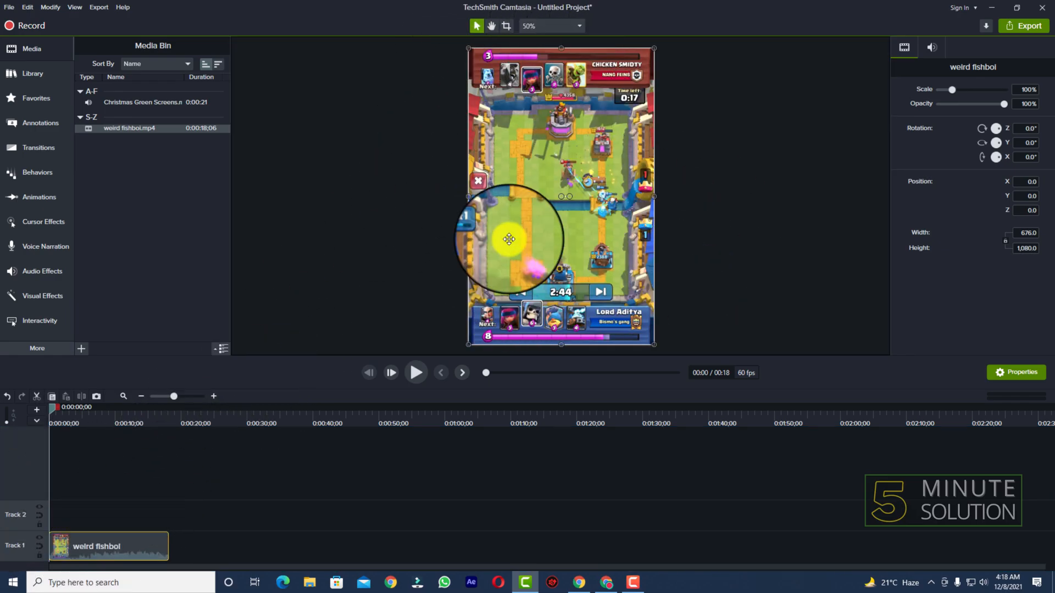
left_click(651, 101)
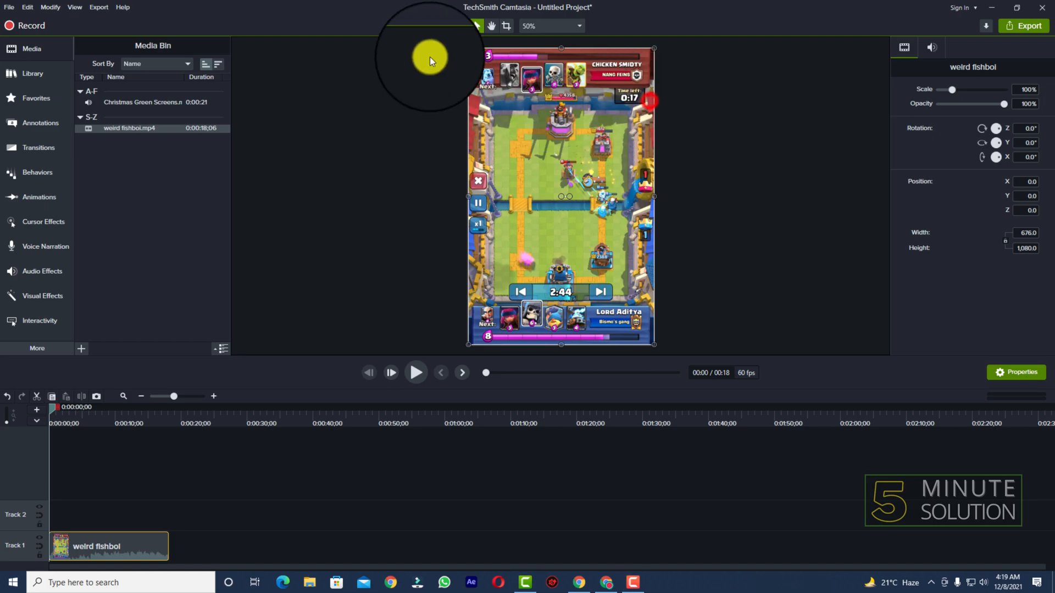
left_click_drag(469, 48, 470, 85)
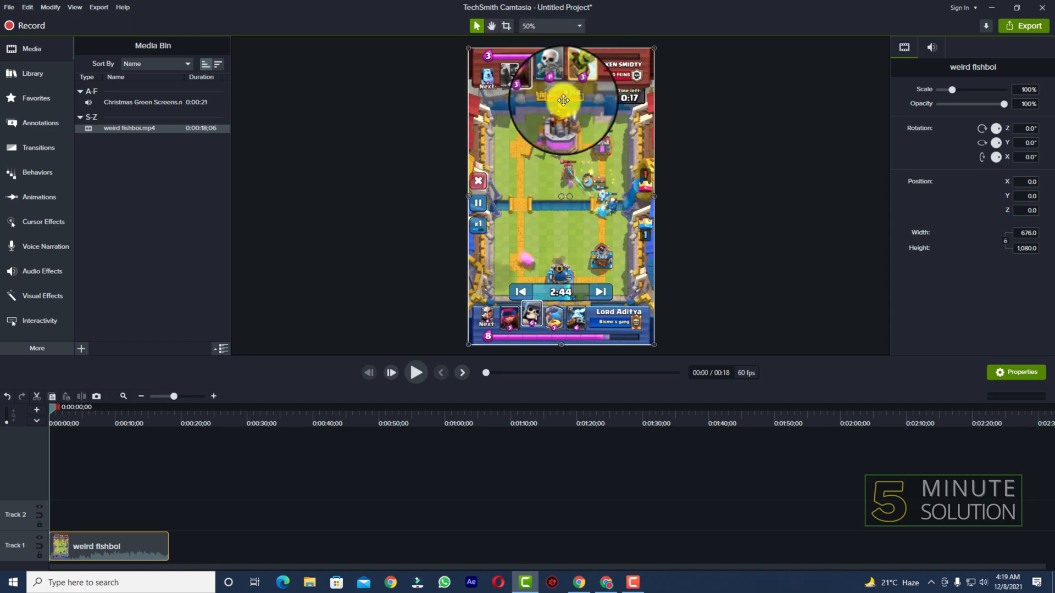
Set the project's canvas dimensions to 1080p HD (1920x1080) and apply the settings
left_click(557, 24)
left_click(557, 23)
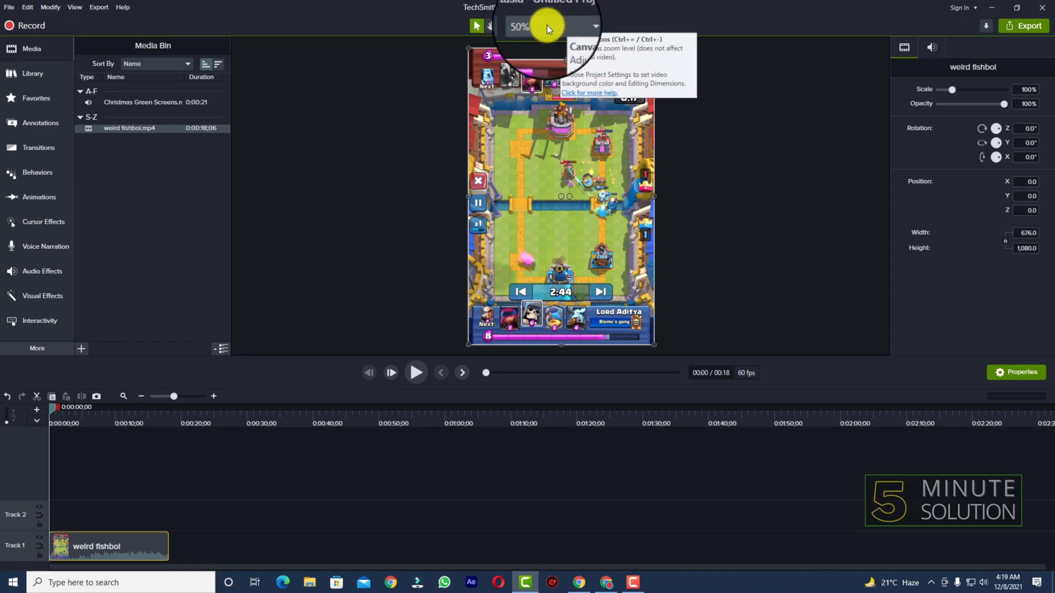
left_click(546, 25)
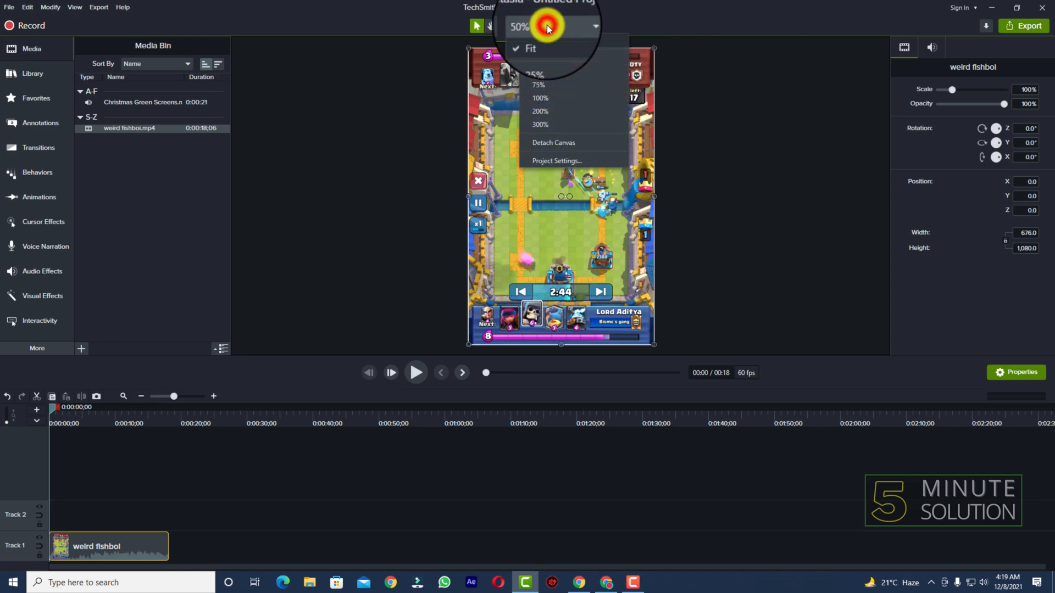
left_click(558, 160)
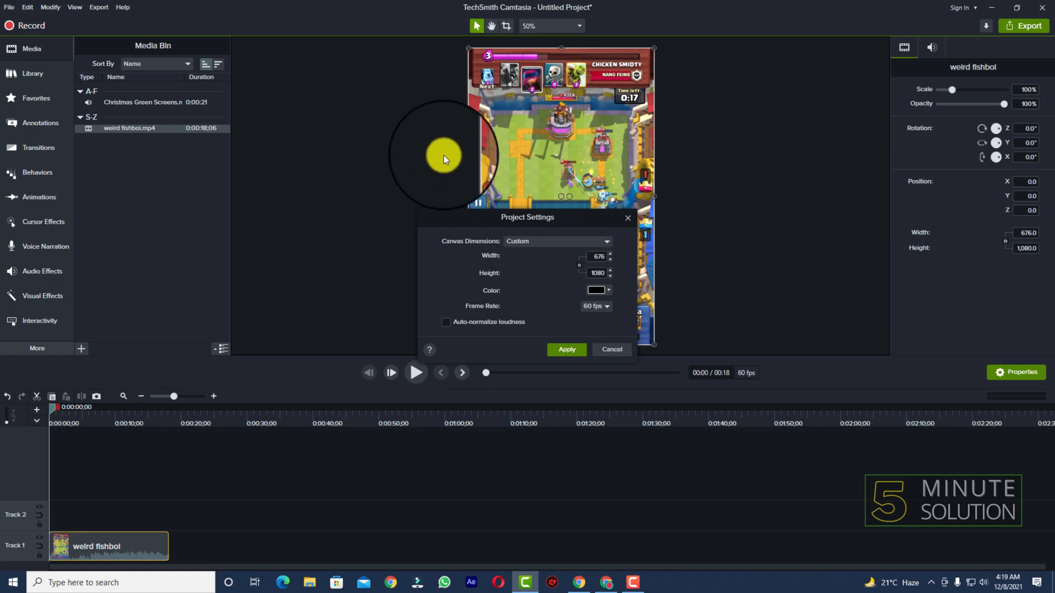
left_click(532, 241)
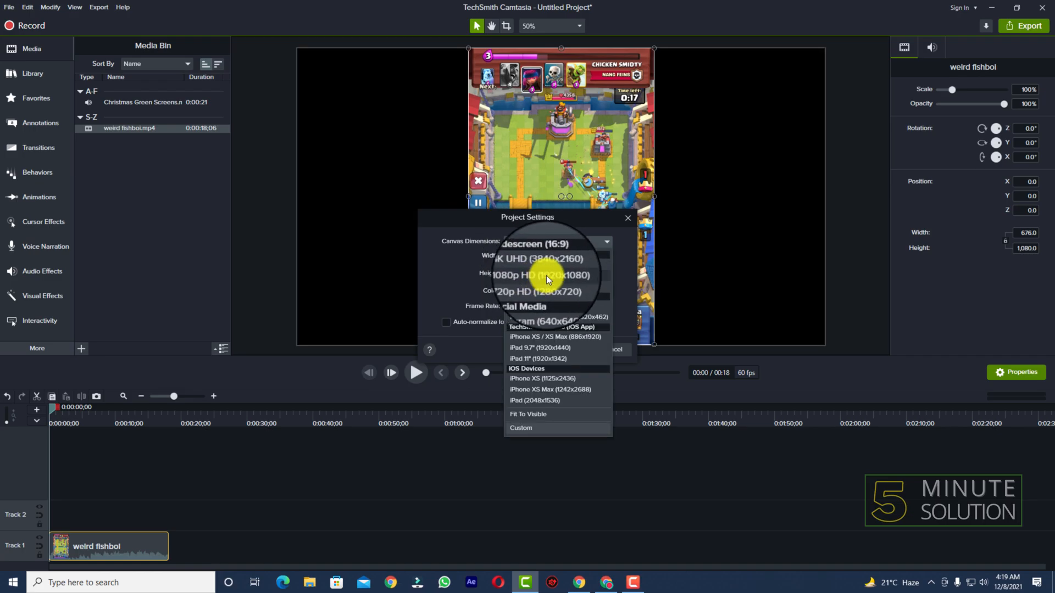
left_click(554, 276)
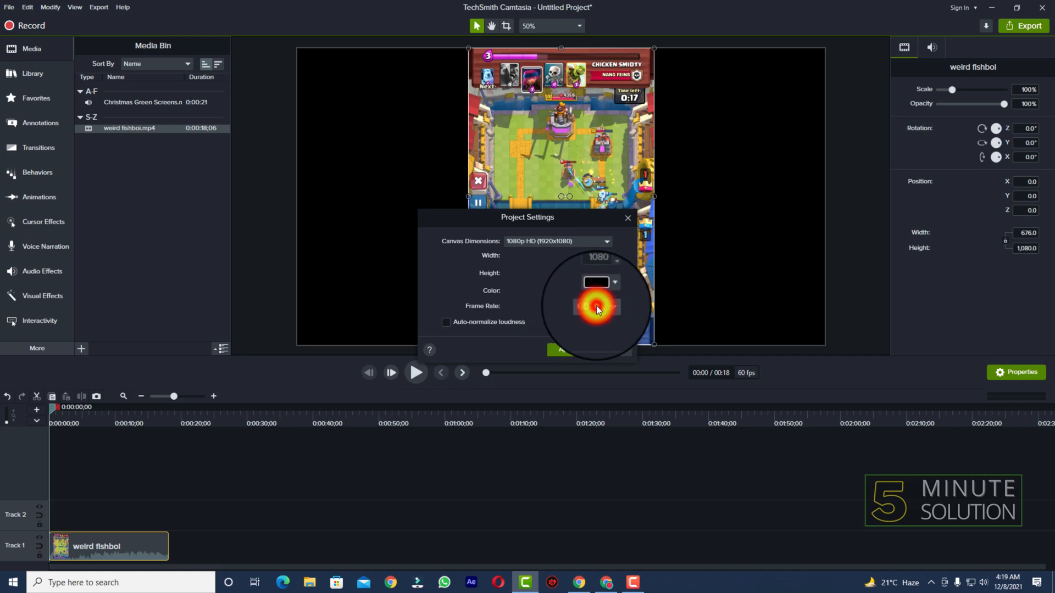
left_click(572, 351)
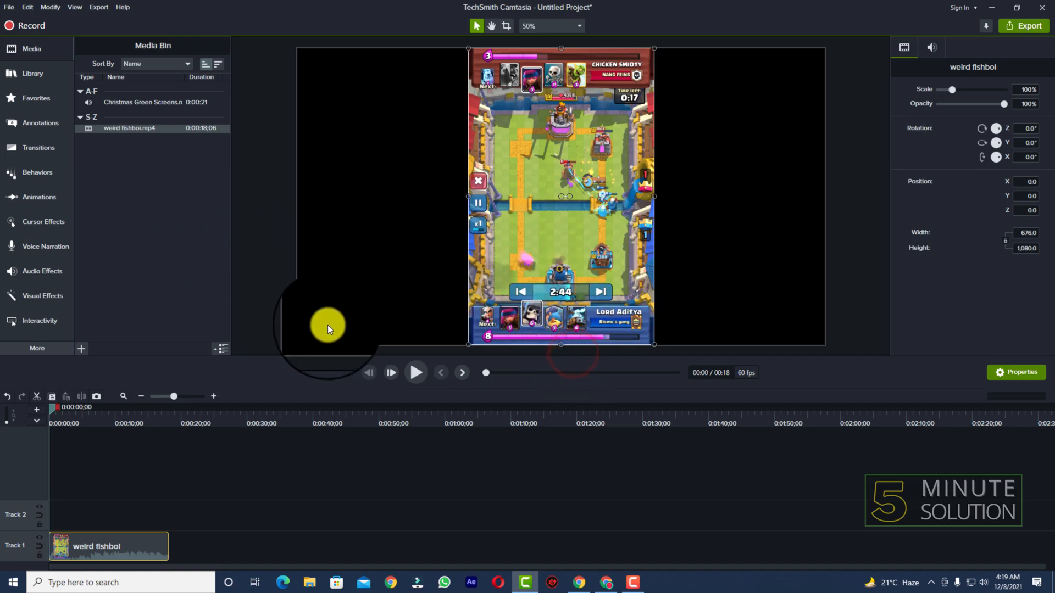
Enlarge weird fishboi on the canvas to about 284% so it fills the full width, positioned at about X 0, Y -141.7
left_click_drag(588, 231, 726, 151)
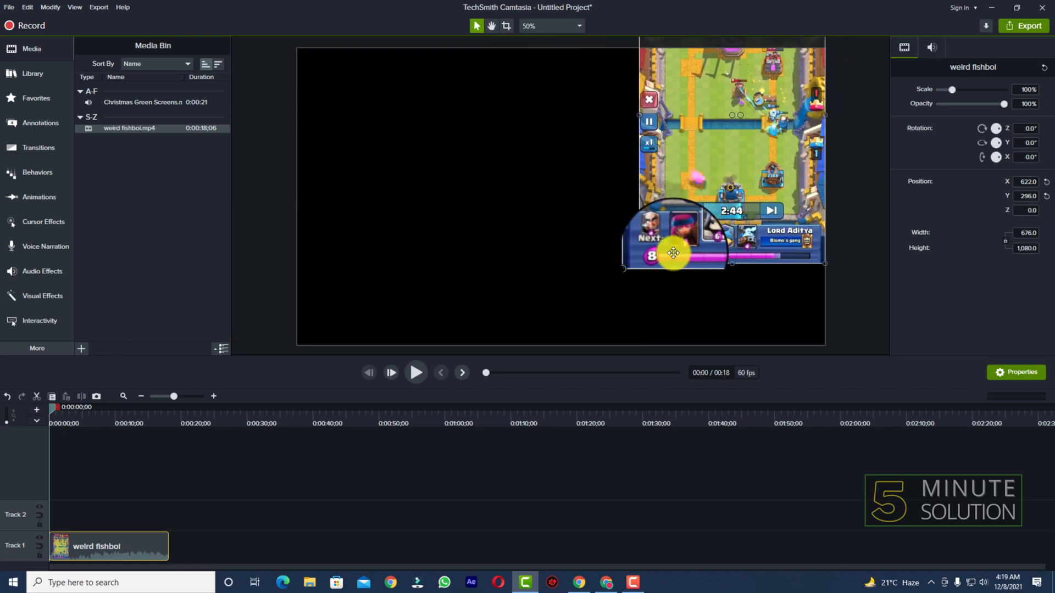
left_click_drag(639, 263, 295, 330)
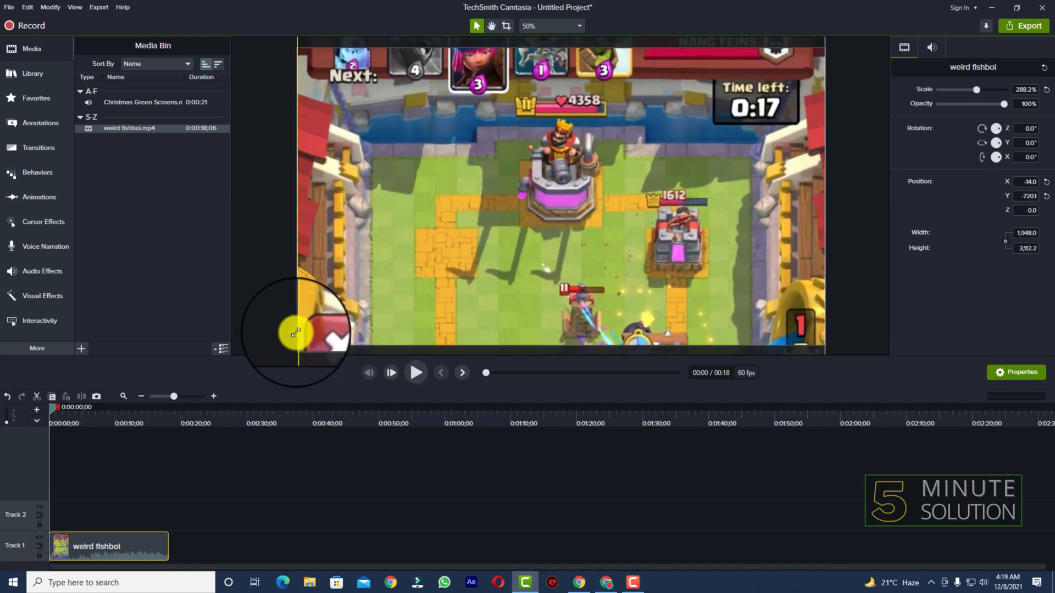
left_click_drag(666, 294, 693, 172)
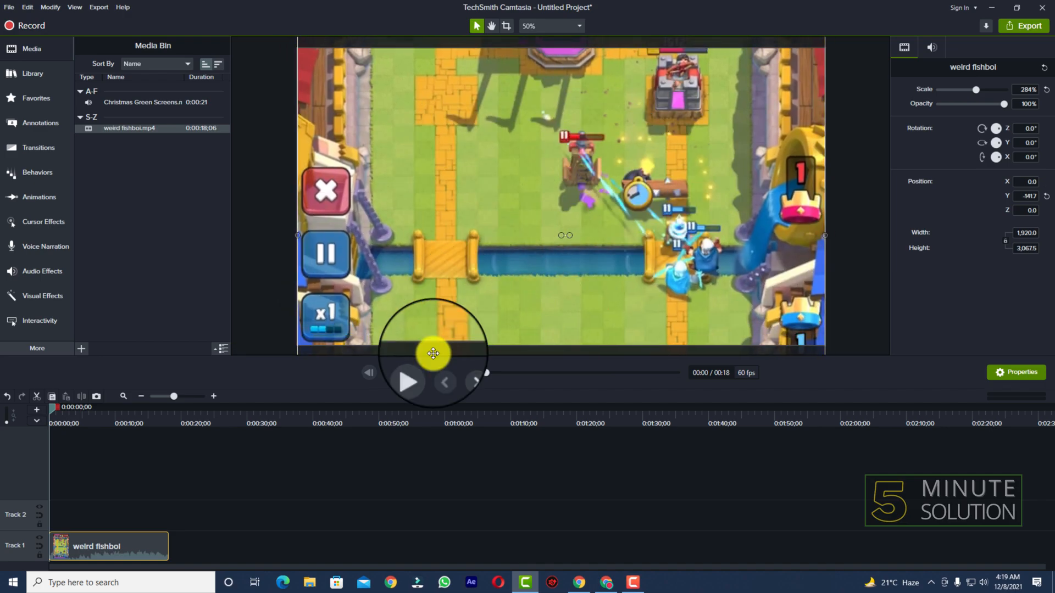
Add Christmas Green Screens.mp3 to the start of Track 2 and scrub the playhead to about 17 seconds
left_click_drag(71, 415, 11, 436)
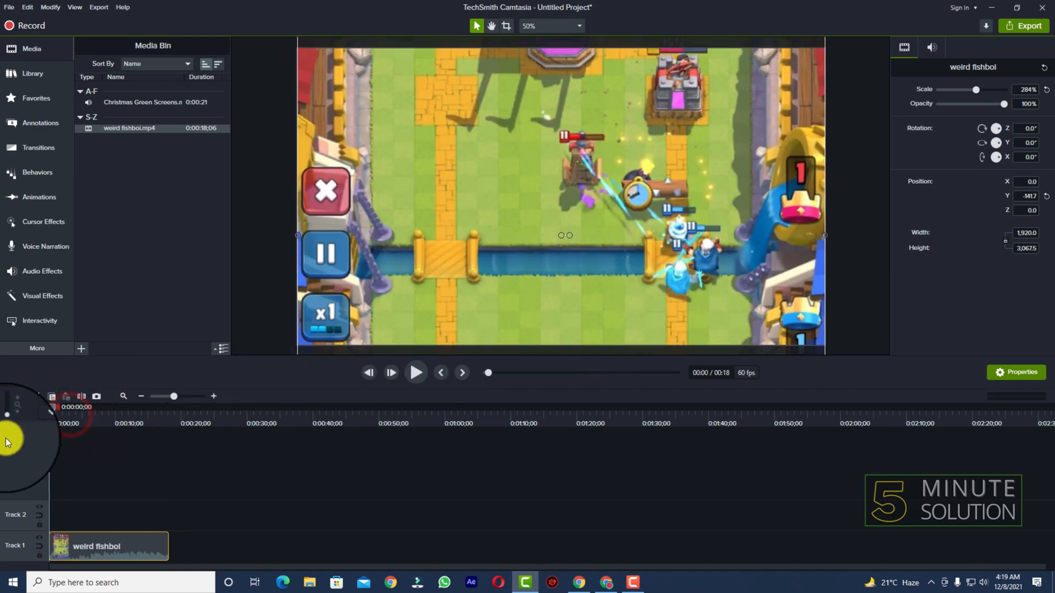
left_click_drag(102, 103, 32, 522)
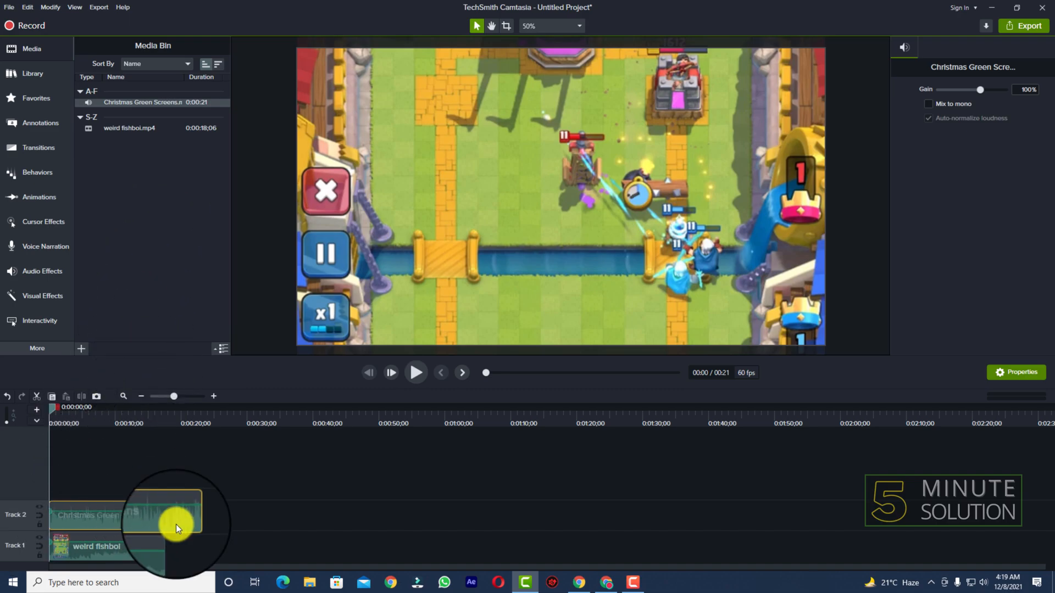
left_click(116, 412)
left_click(163, 422)
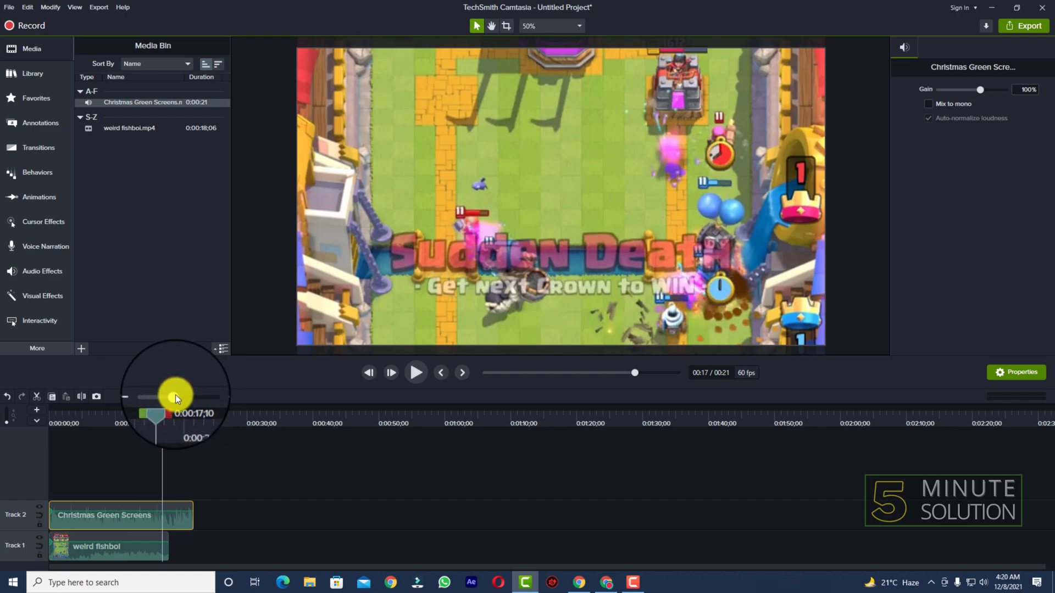
Trim the end of the Christmas Green Screens audio to match the end of the video, and return the playhead to the start
left_click(176, 395)
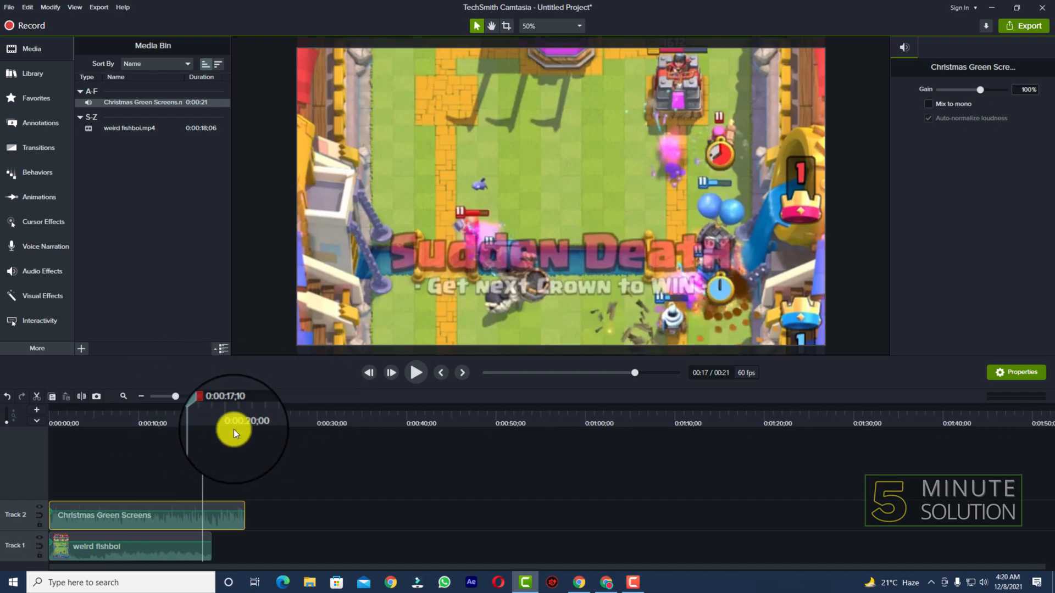
left_click(149, 420)
left_click_drag(27, 431, 208, 440)
mouse_move(176, 397)
left_mouse_down()
mouse_move(166, 396)
mouse_move(186, 395)
left_mouse_up()
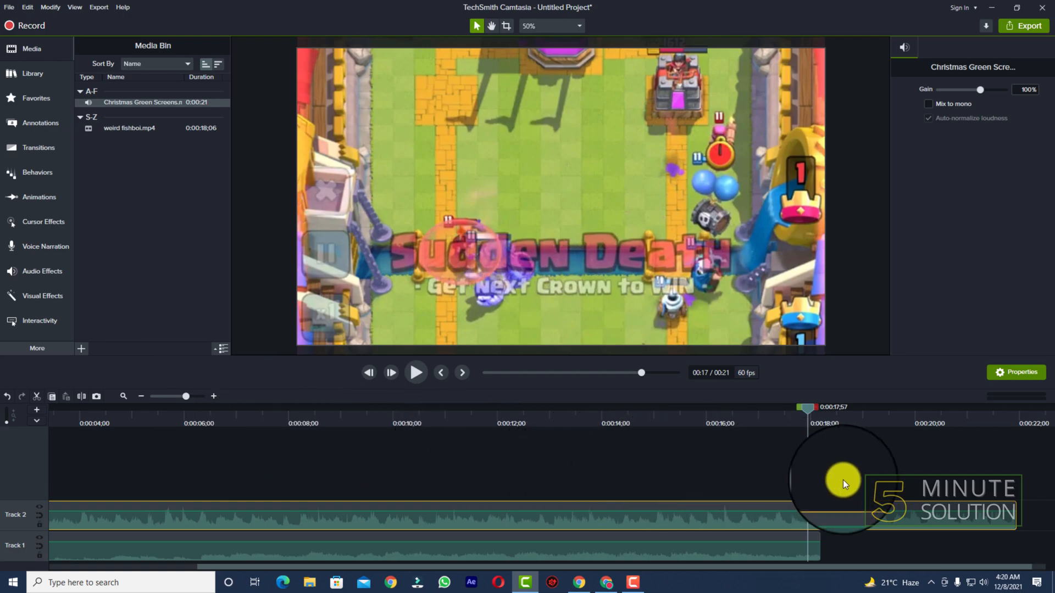
left_click_drag(1015, 506, 820, 516)
left_click_drag(810, 420, 8, 424)
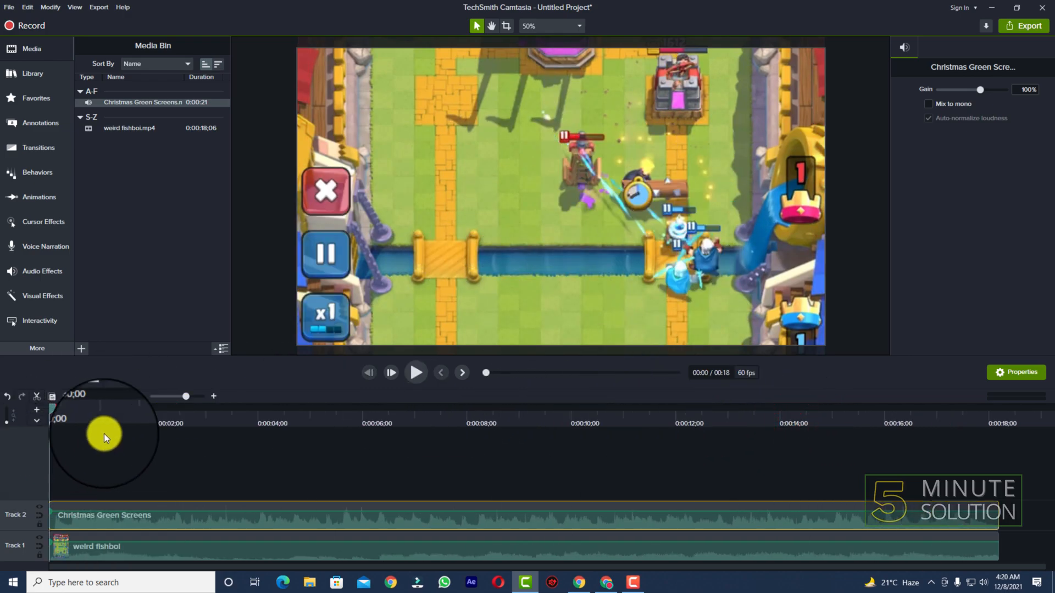
Split only the weird fishboi clip on Track 1 at 0:00:05;09
left_click_drag(54, 413, 318, 427)
left_click(368, 459)
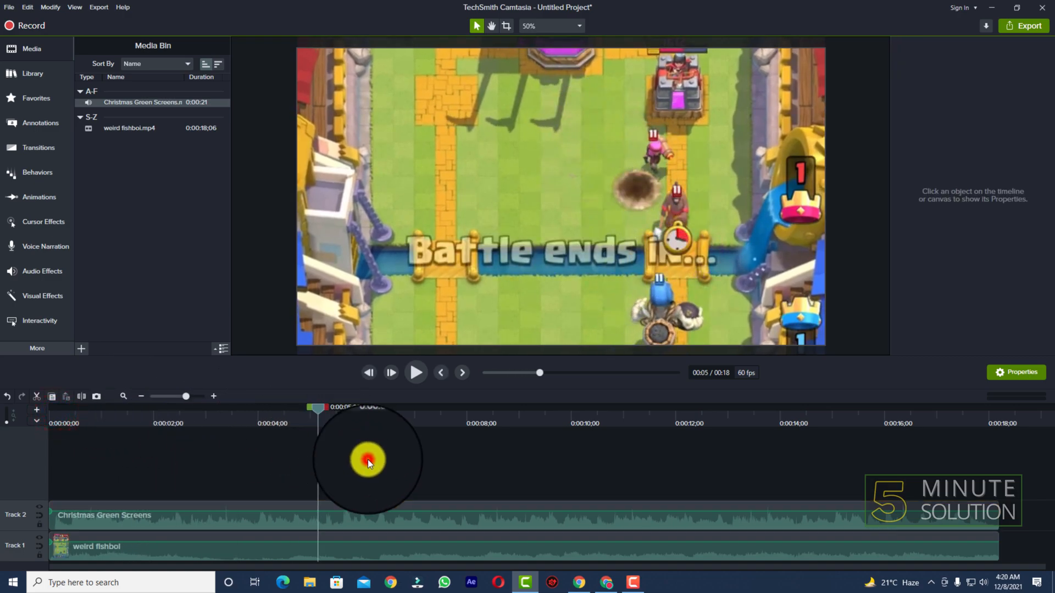
left_click(338, 544)
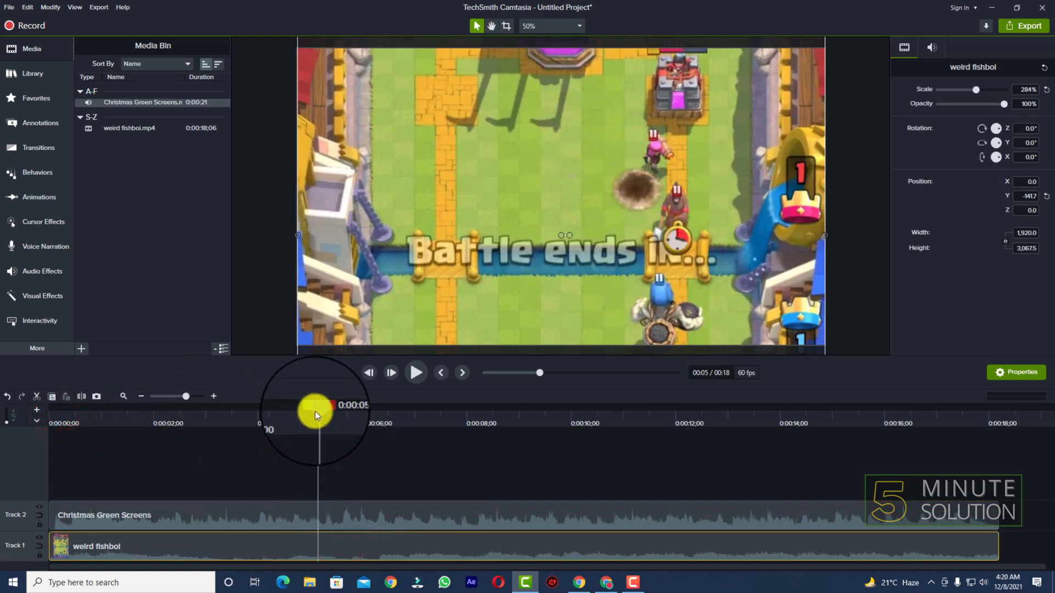
left_click(224, 467)
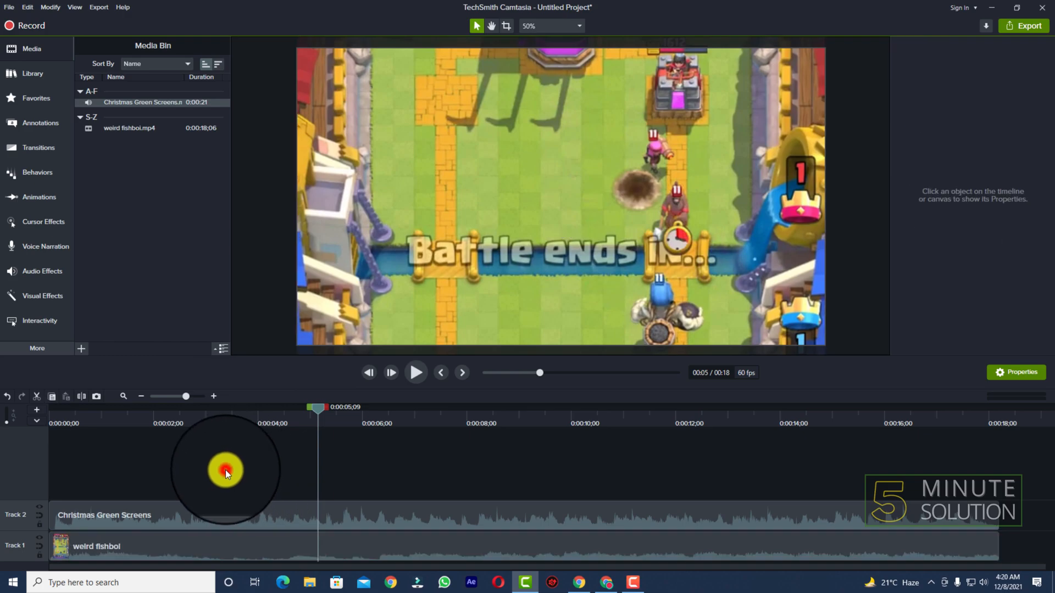
left_click(254, 543)
left_click(246, 506)
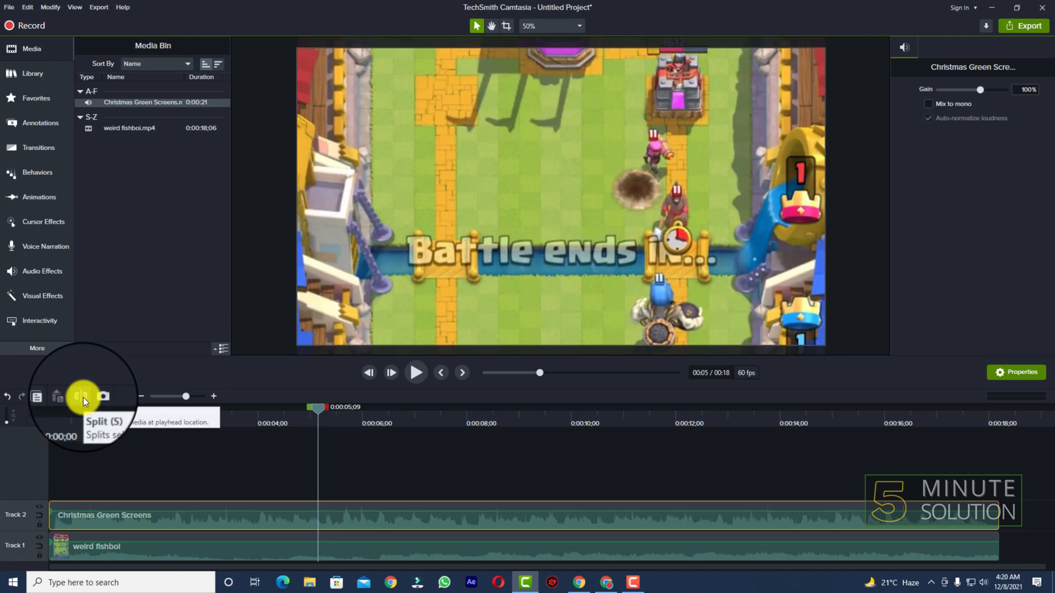
left_click(271, 464)
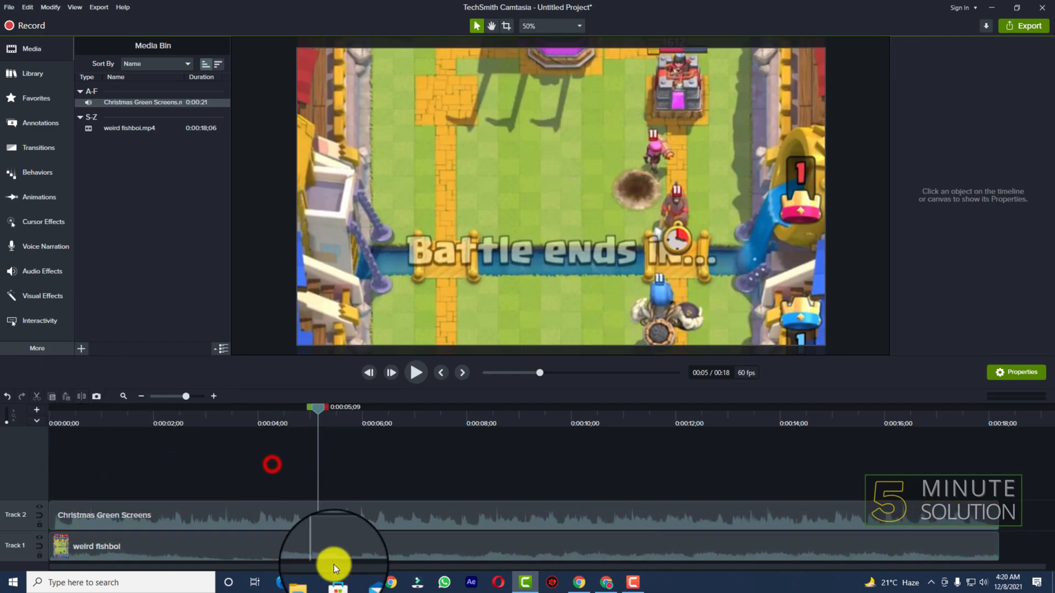
left_click(322, 548)
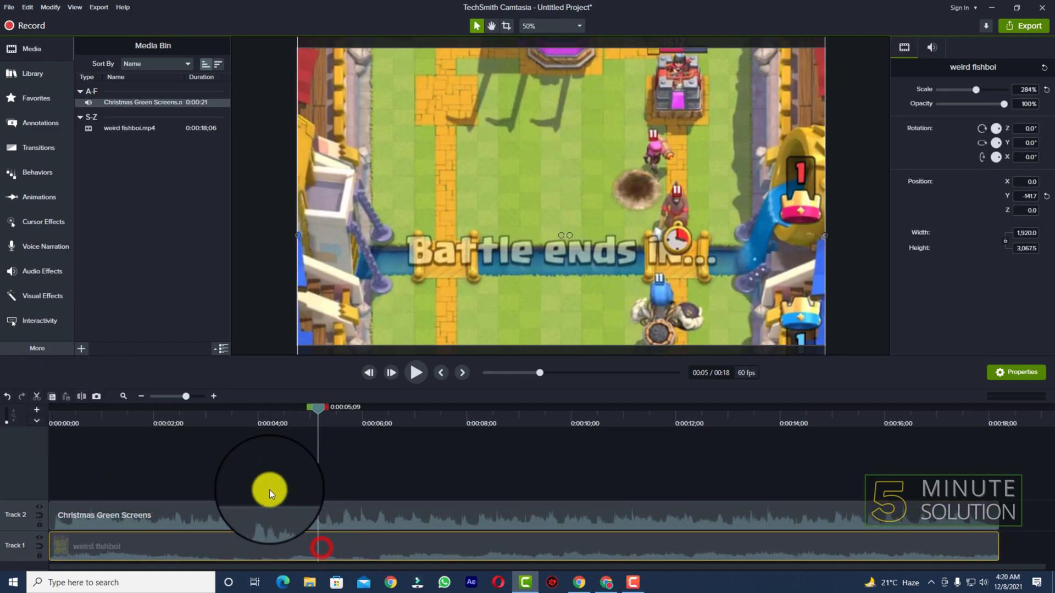
left_click(80, 395)
Split the second weird fishboi piece at 0:00:07;11 and select the resulting middle piece
mouse_move(336, 546)
left_mouse_down()
mouse_move(431, 543)
mouse_move(336, 543)
left_mouse_up()
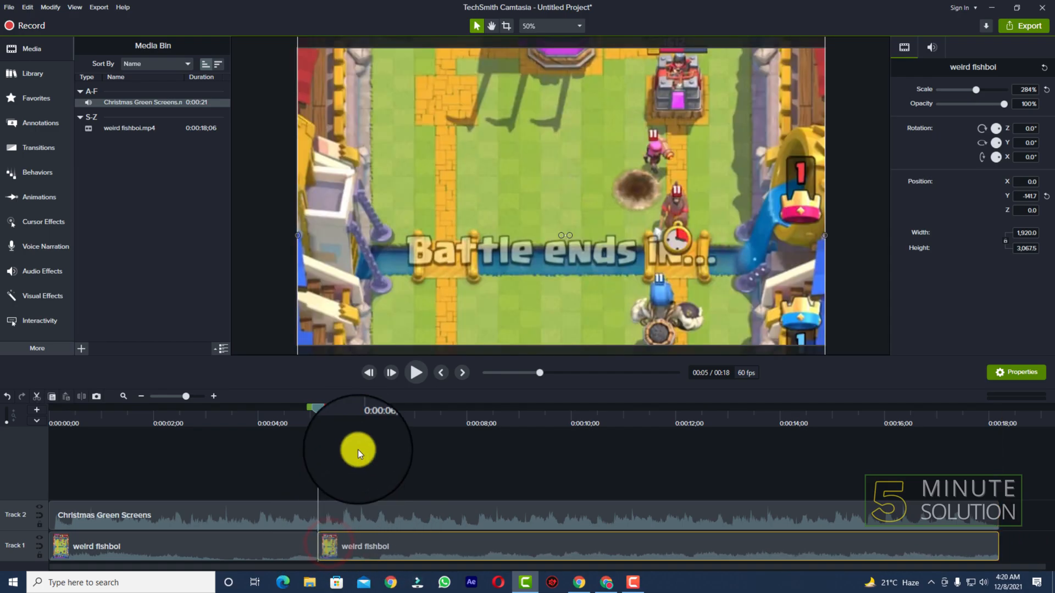
left_click_drag(377, 424, 422, 427)
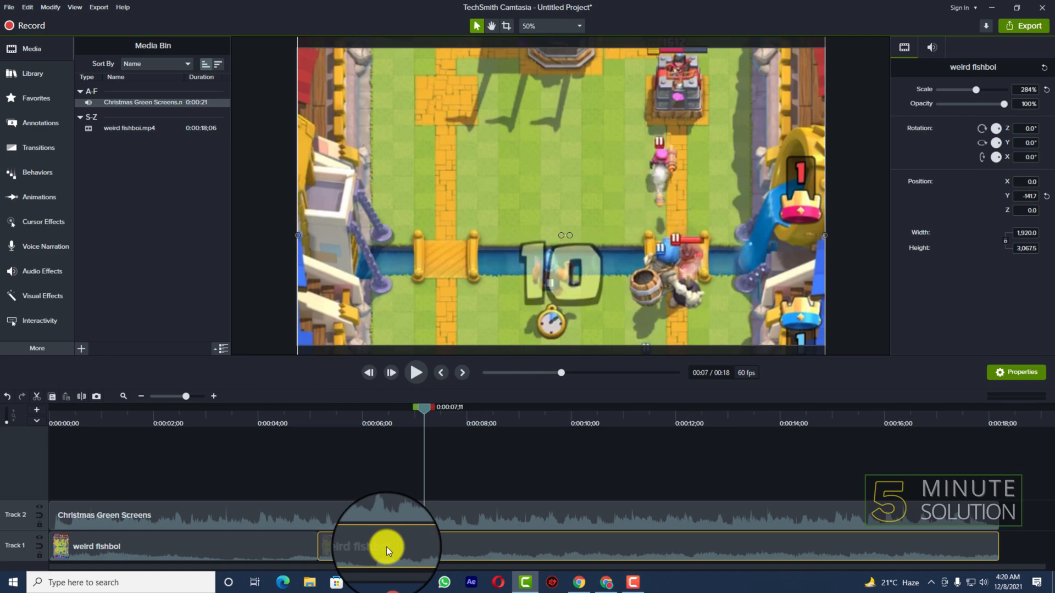
left_click(82, 397)
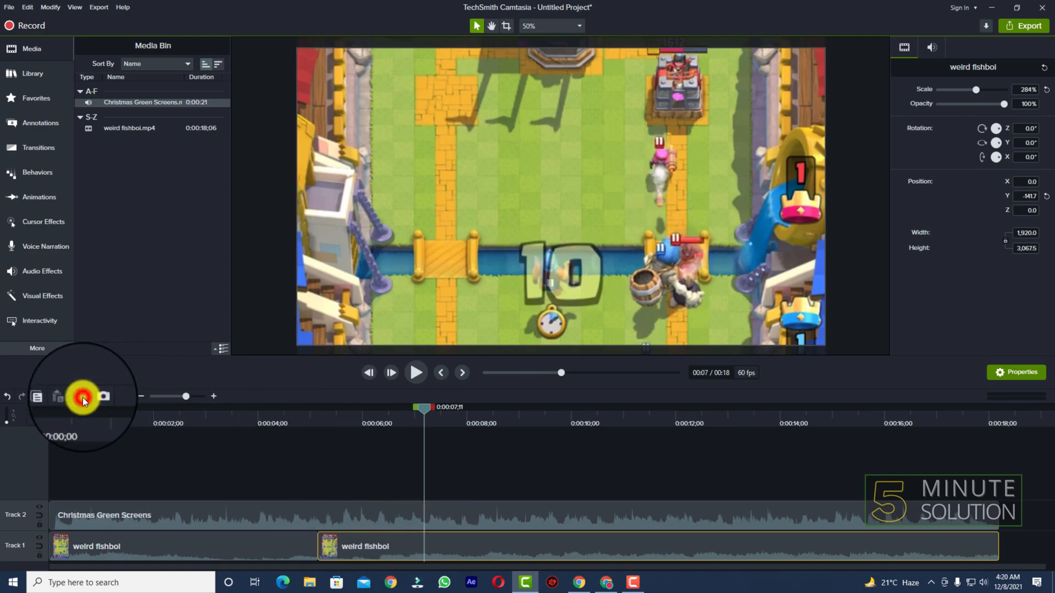
left_click(384, 545)
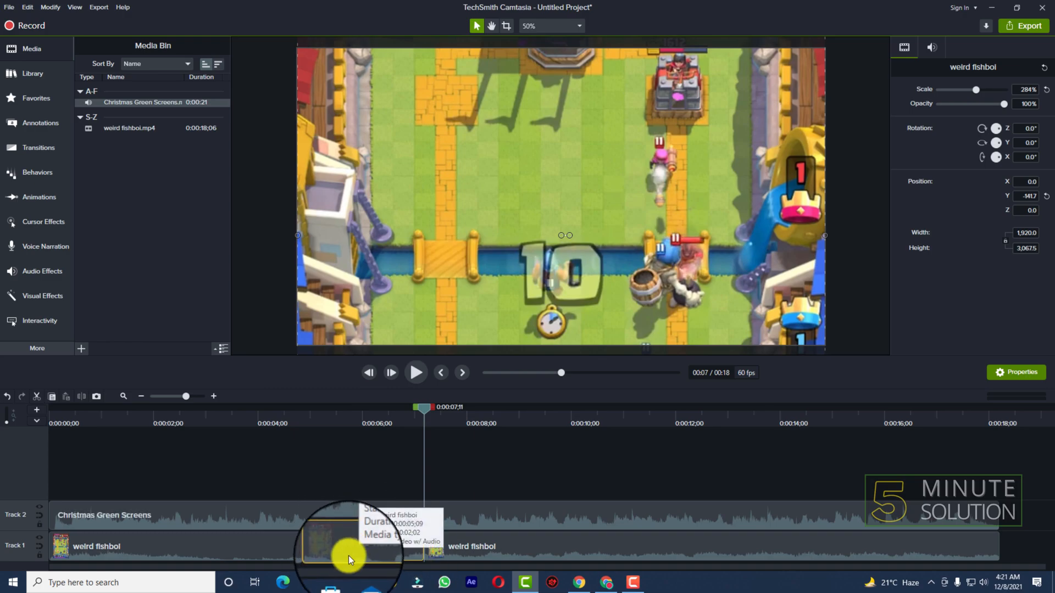
Delete the middle weird fishboi piece without closing the gap, scrub across the gap, and undo the deletion
key("Delete")
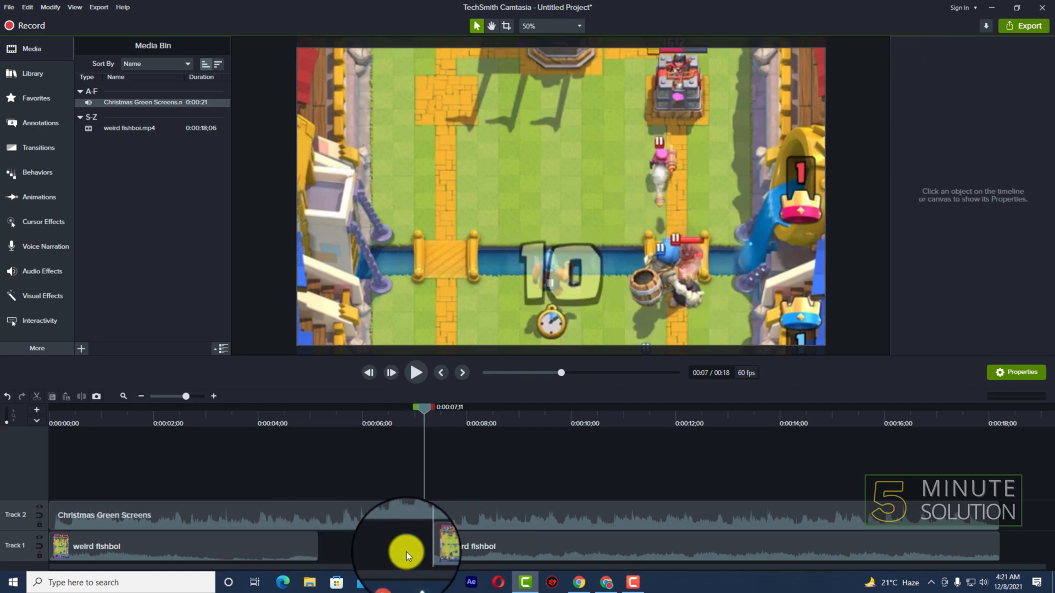
left_click_drag(365, 414, 386, 490)
left_click_drag(405, 416, 420, 417)
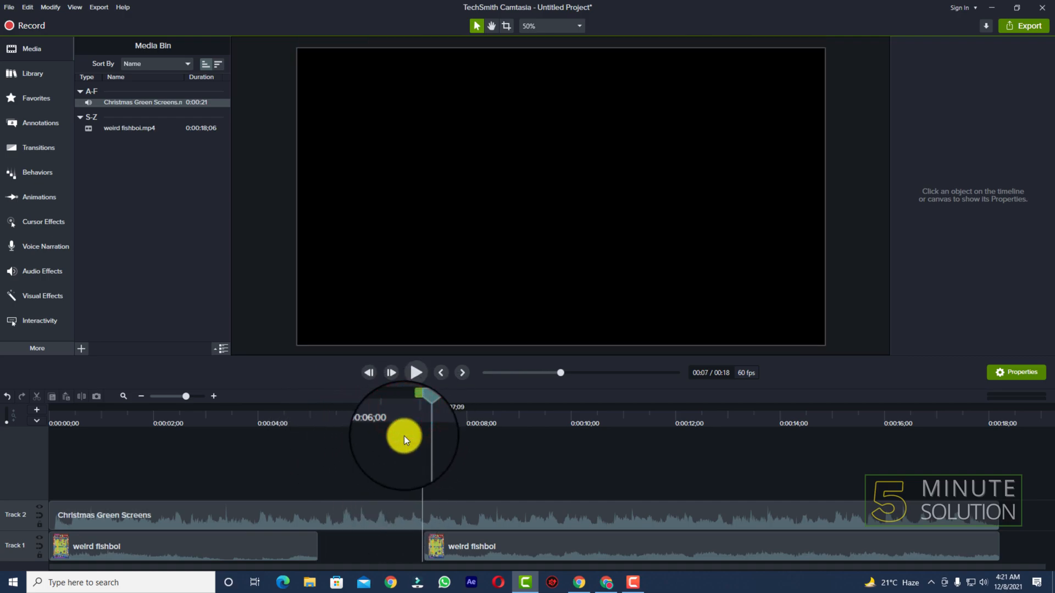
key("ctrl+z")
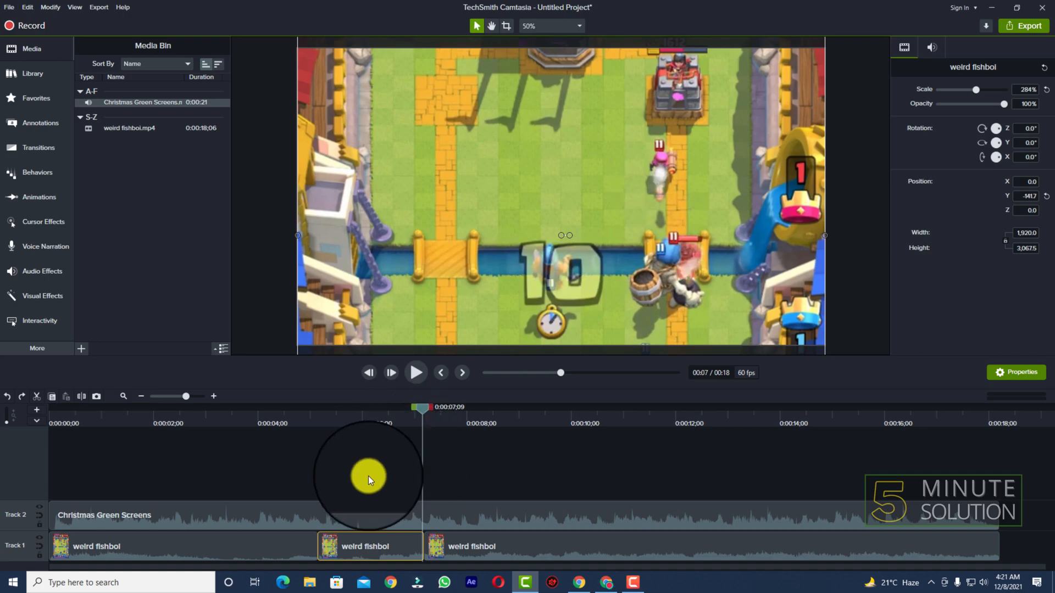
Ripple-delete the middle weird fishboi piece and trim the Christmas Green Screens audio to end with the video
key("ctrl+Delete")
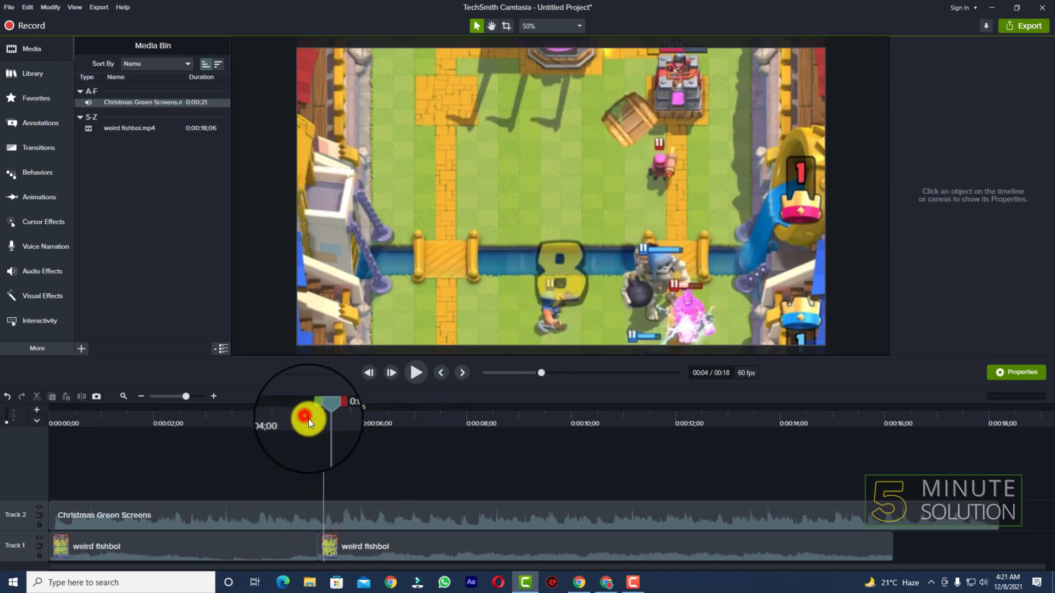
left_click_drag(306, 417, 320, 467)
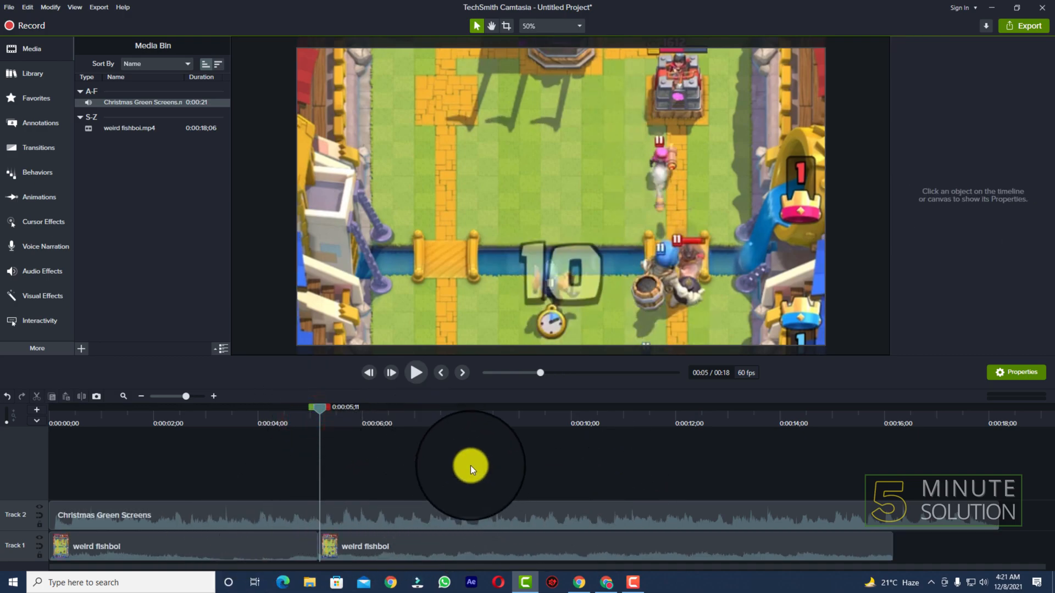
left_click_drag(998, 507, 885, 523)
Add a Zoom-n-Pan animation to the second weird fishboi clip at 0:00:06;22, set to actual size
left_click_drag(419, 412, 459, 467)
left_click(490, 483)
left_click(490, 515)
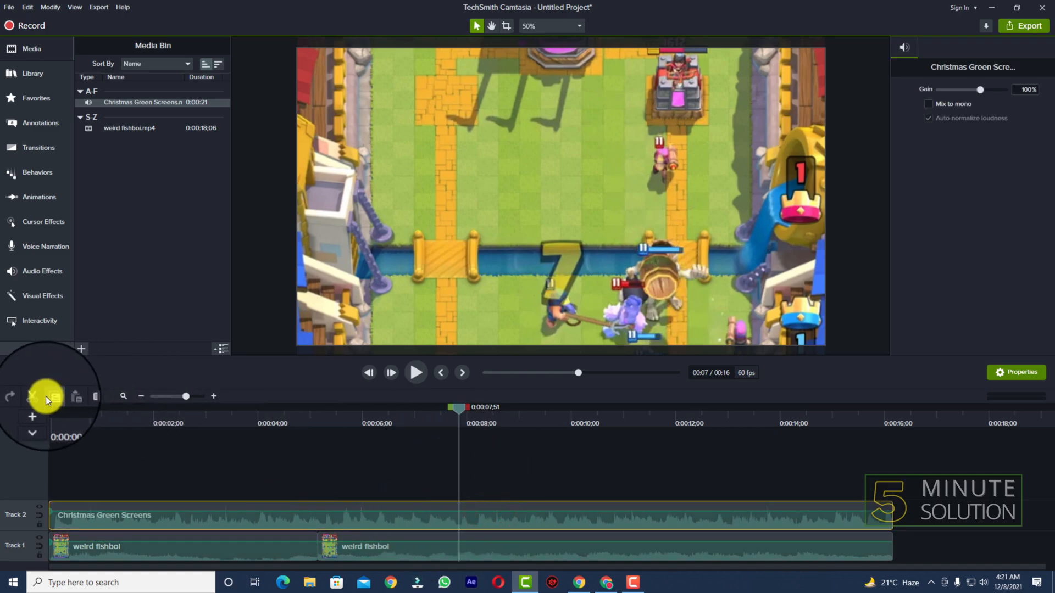
left_click_drag(562, 416, 381, 501)
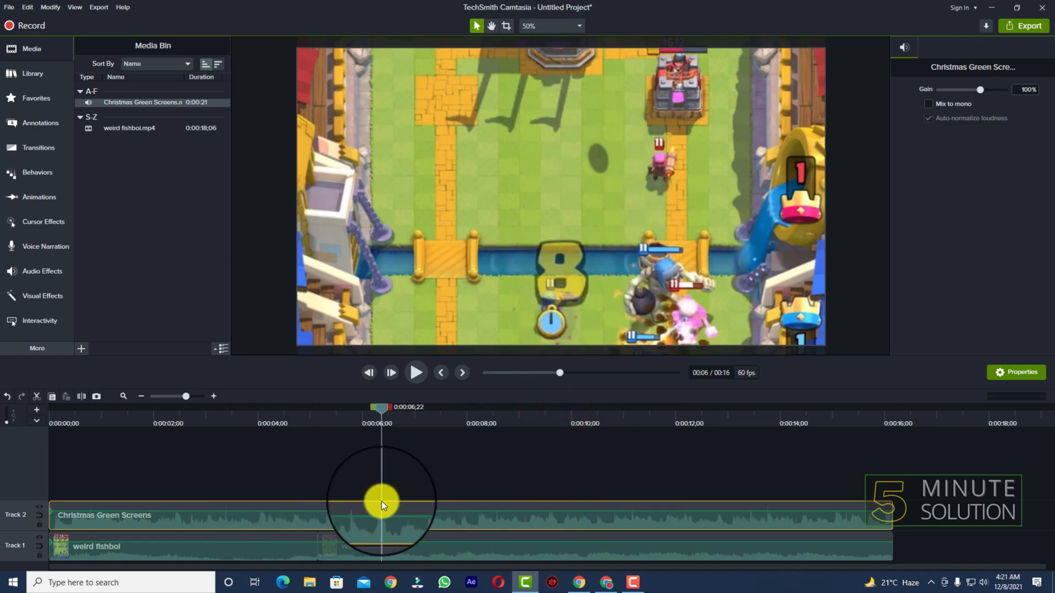
left_click(411, 547)
left_click(51, 197)
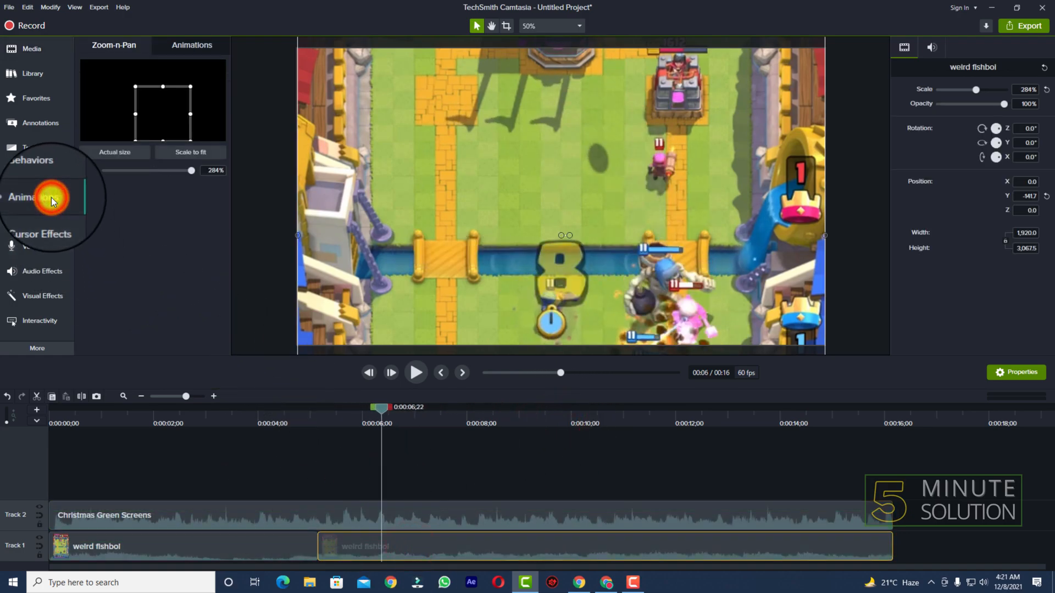
mouse_move(161, 85)
left_mouse_down()
mouse_move(165, 101)
mouse_move(163, 61)
mouse_move(141, 89)
left_mouse_up()
left_click(134, 150)
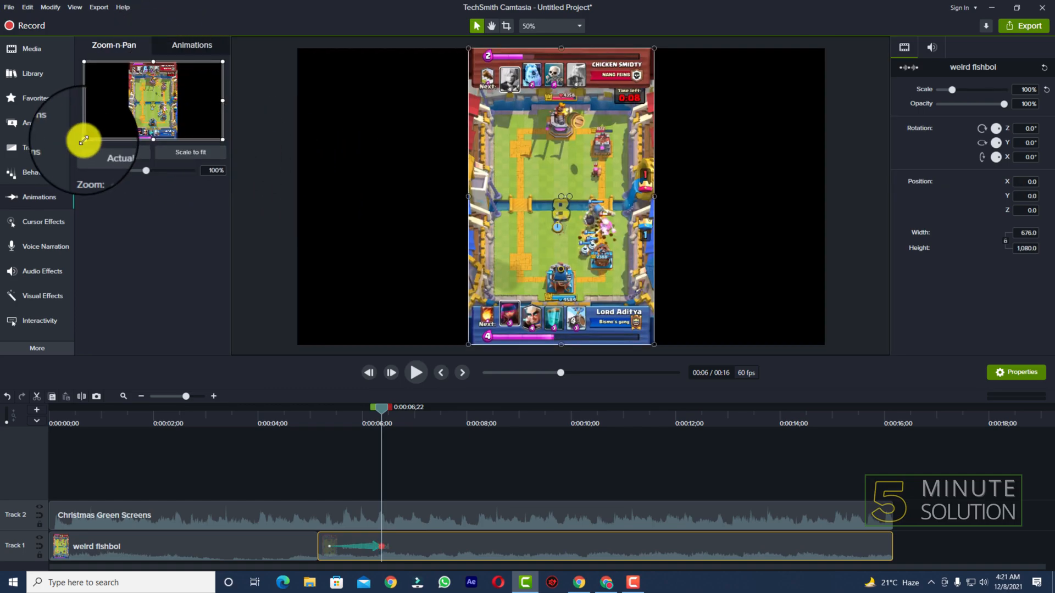
Zoom the second weird fishboi clip's animation in to 284%, shift its position to Y 40.5, and scrub through the animation
left_click_drag(85, 138, 178, 89)
left_click_drag(502, 249, 516, 124)
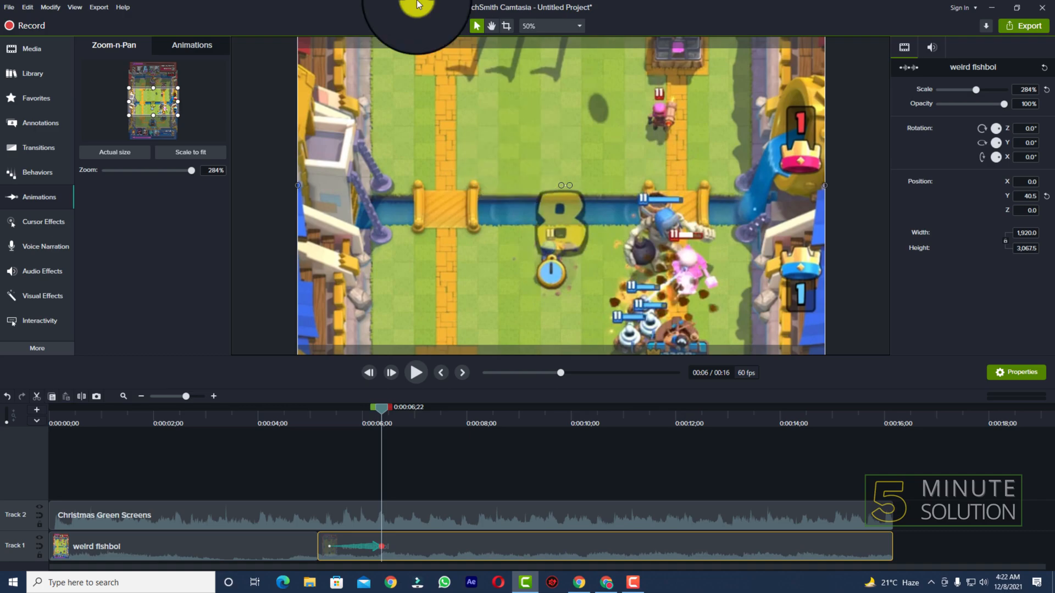
left_click_drag(317, 421, 408, 497)
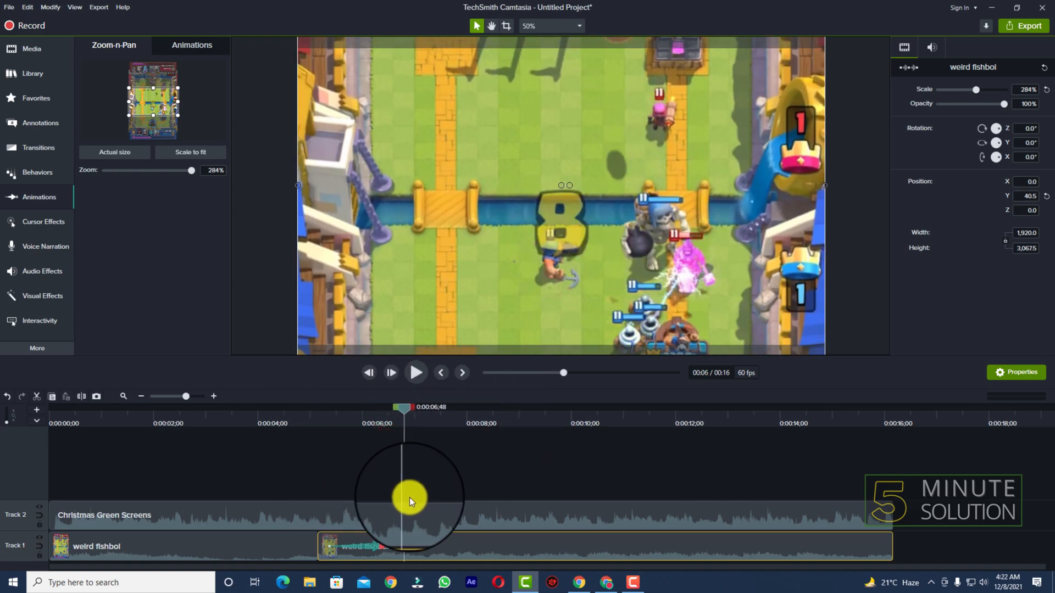
Extend the zoom animation to end at 0:00:08;26, move its end position to Y -81.5, and scrub through the timeline
left_click_drag(430, 547, 489, 547)
left_click_drag(583, 328, 640, 158)
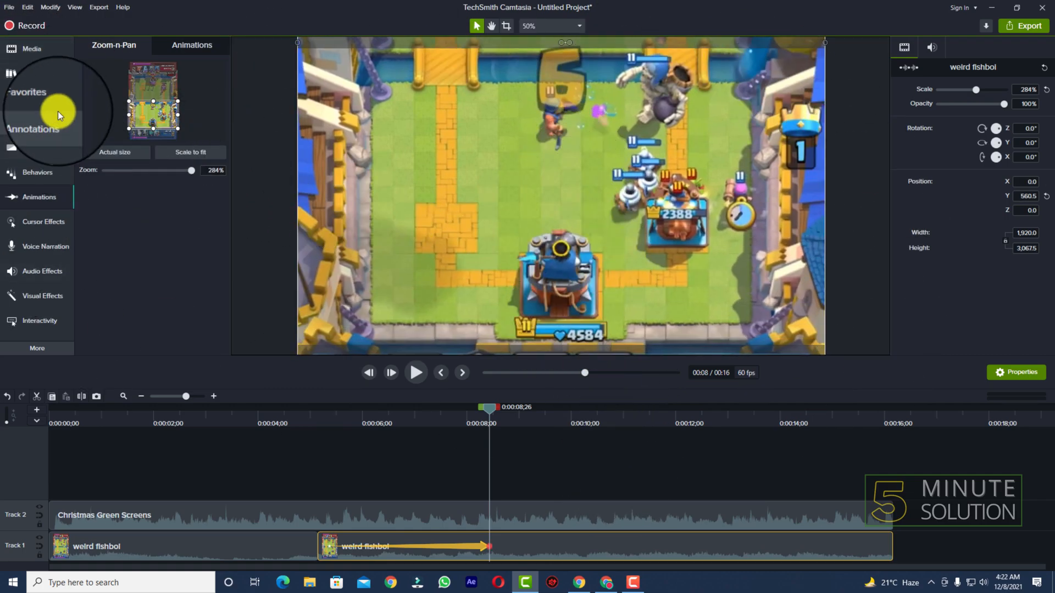
left_click_drag(557, 309, 612, 389)
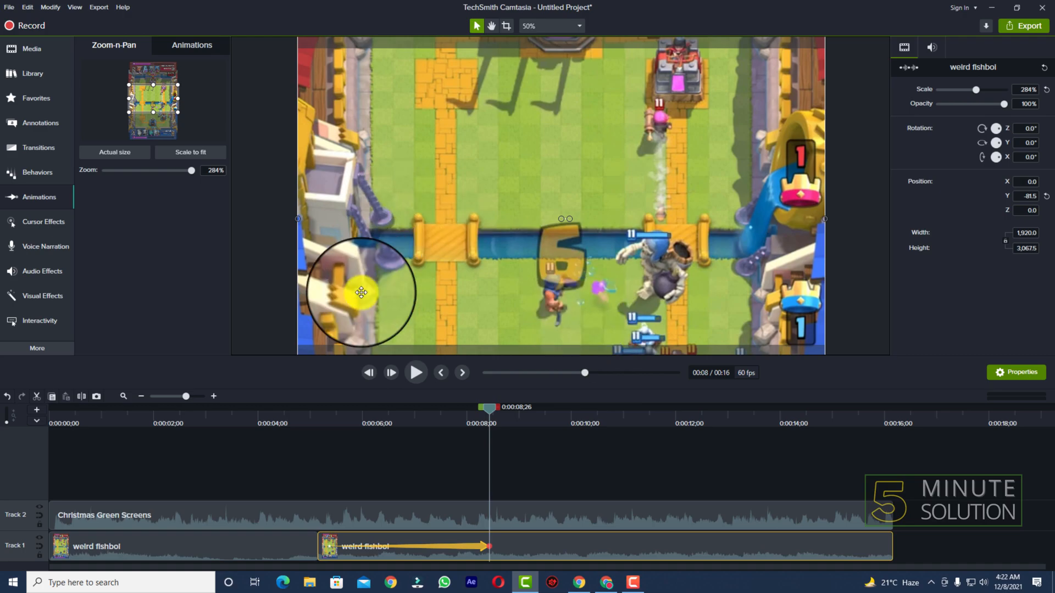
left_click_drag(347, 418, 519, 424)
left_click_drag(763, 424, 887, 418)
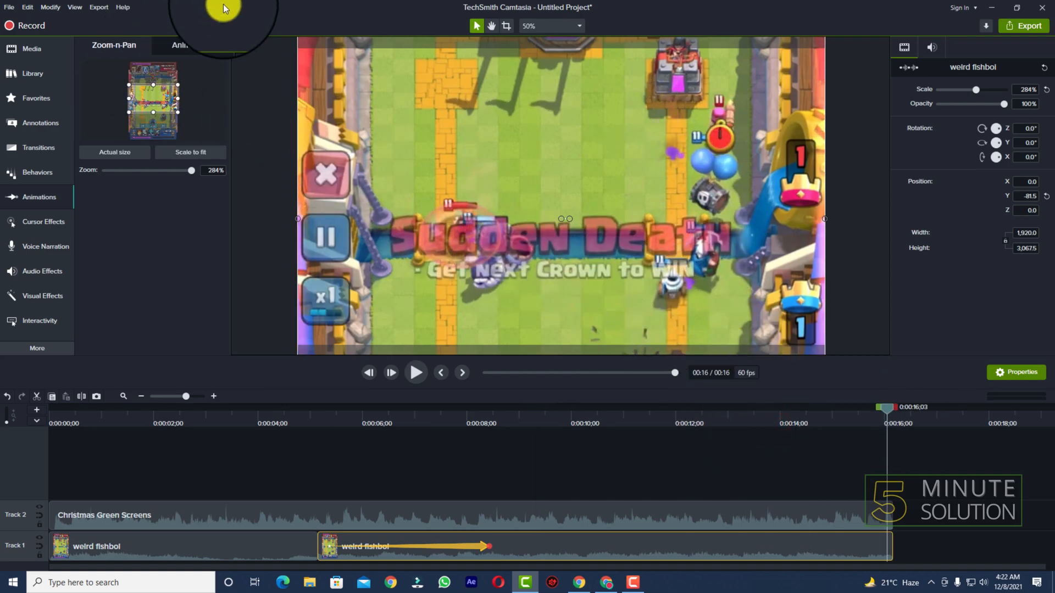
Start a local file export with Custom production settings and advance to the Smart Player options
left_click(1015, 25)
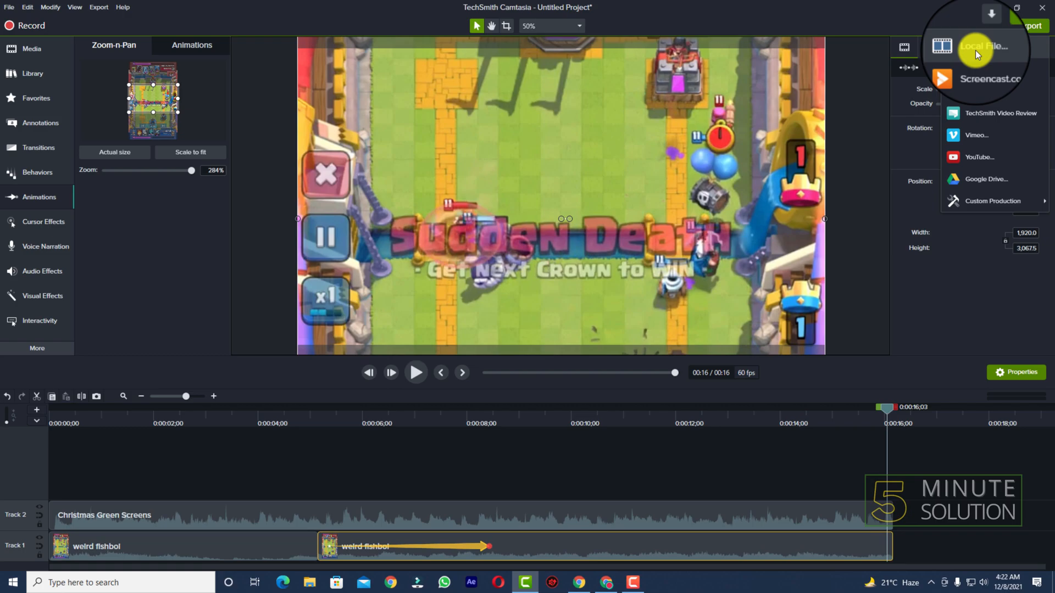
left_click(971, 53)
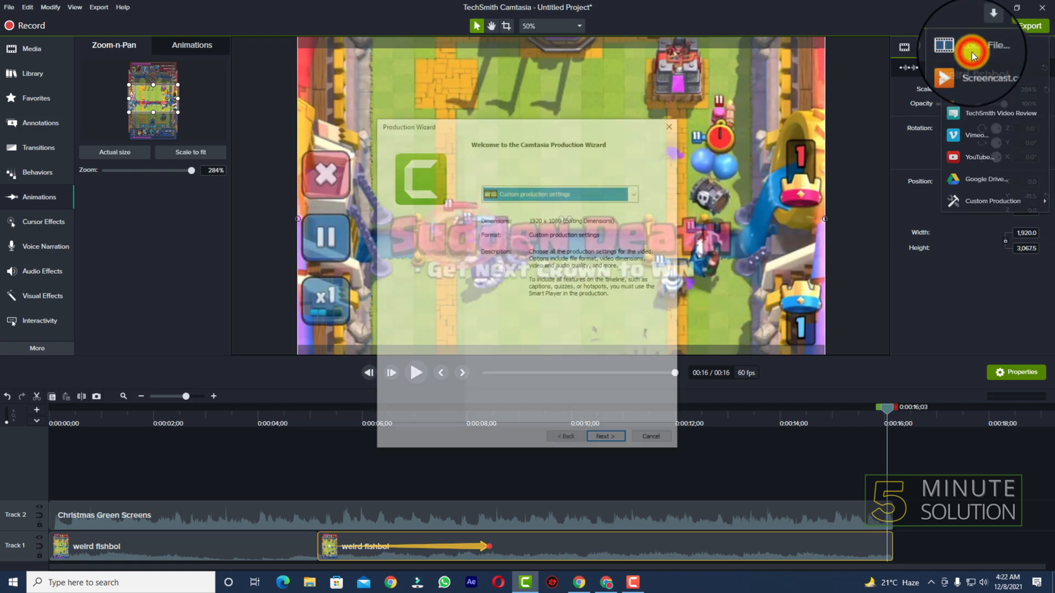
left_click(640, 189)
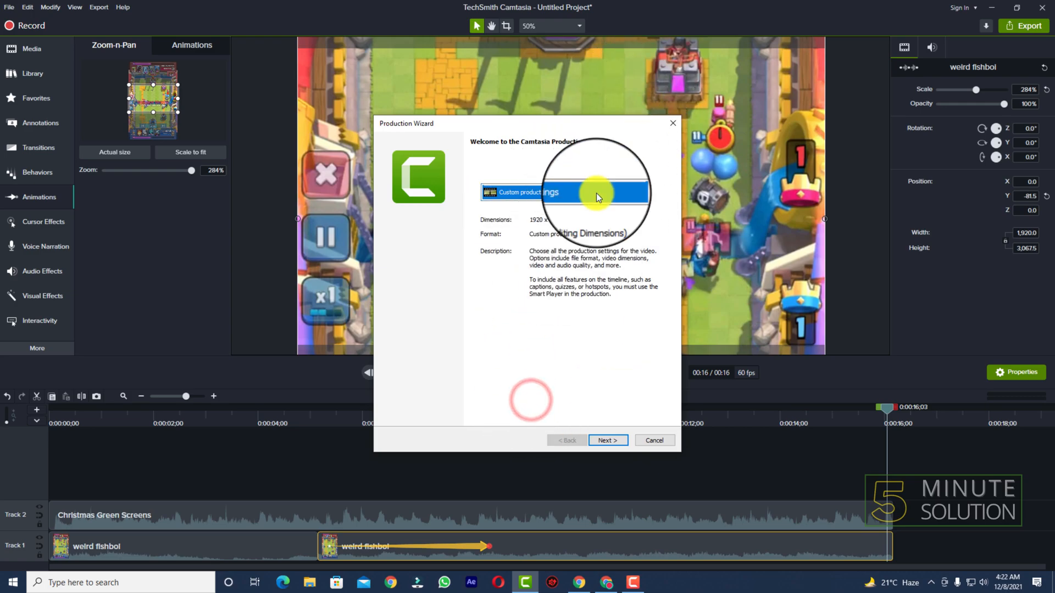
left_click(614, 442)
left_click(612, 440)
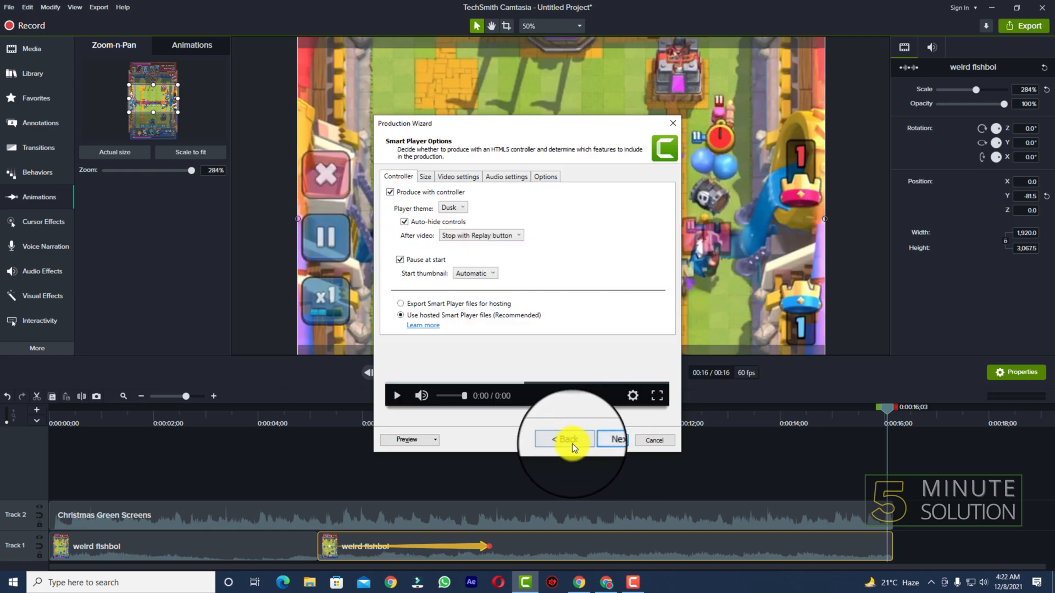
left_click(563, 441)
left_click(613, 441)
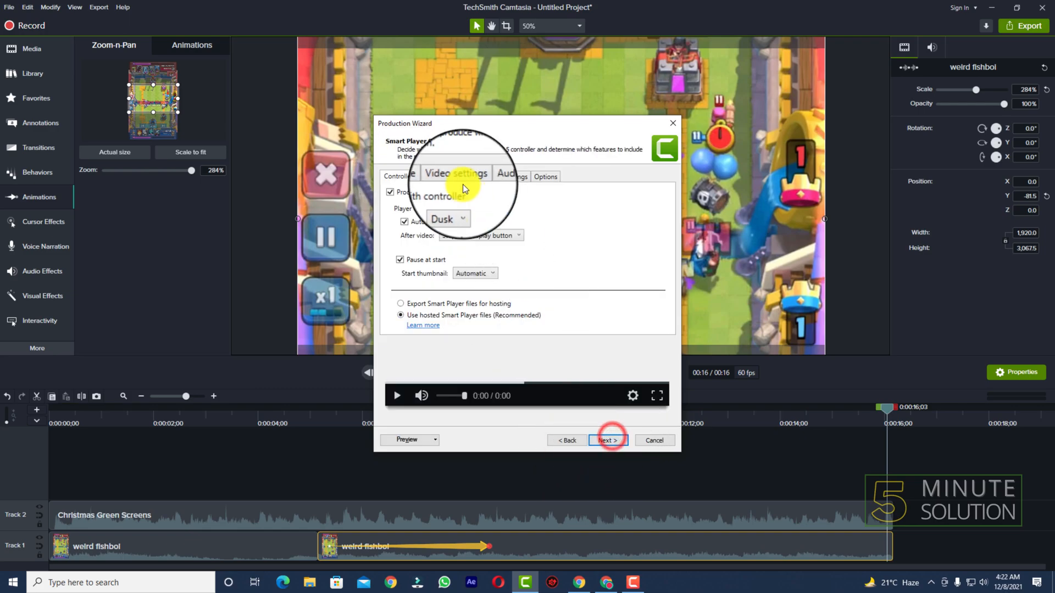
Review the export size, keep Quality as the video encoding mode, and raise the quality to 75%
left_click(430, 176)
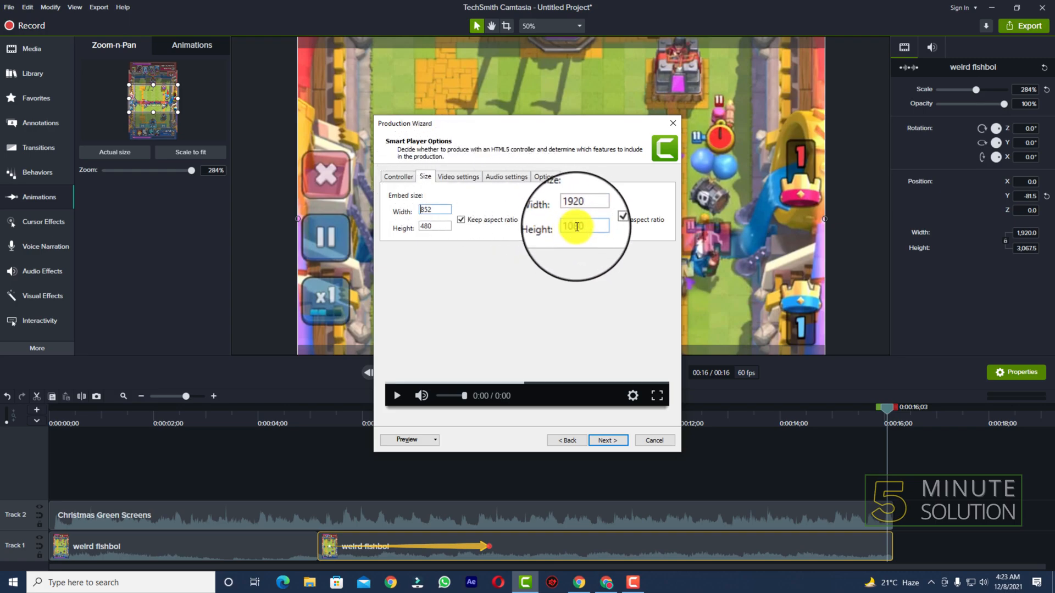
left_click(463, 178)
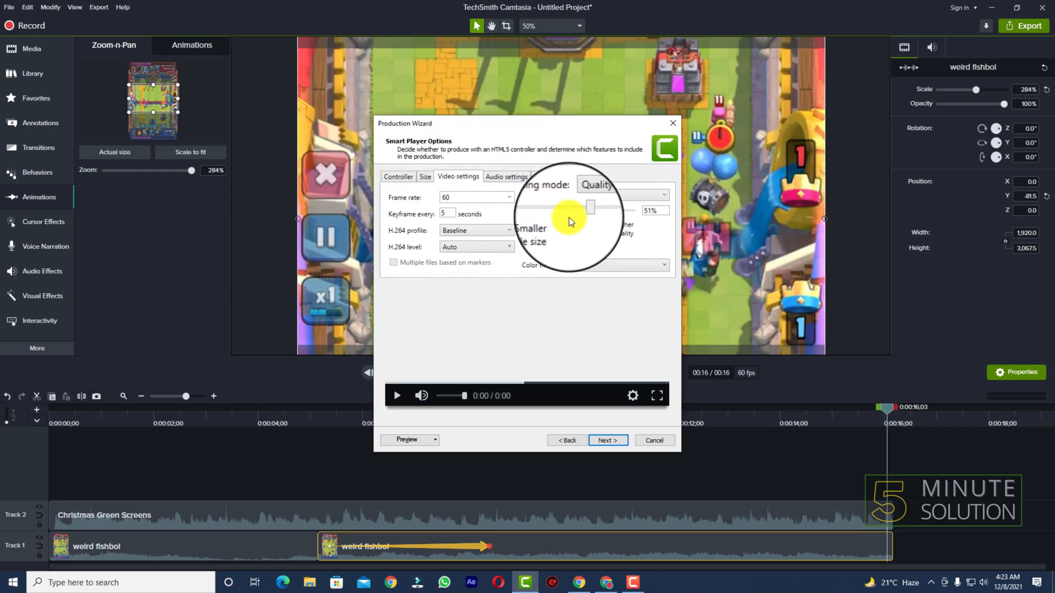
left_click_drag(586, 209, 594, 214)
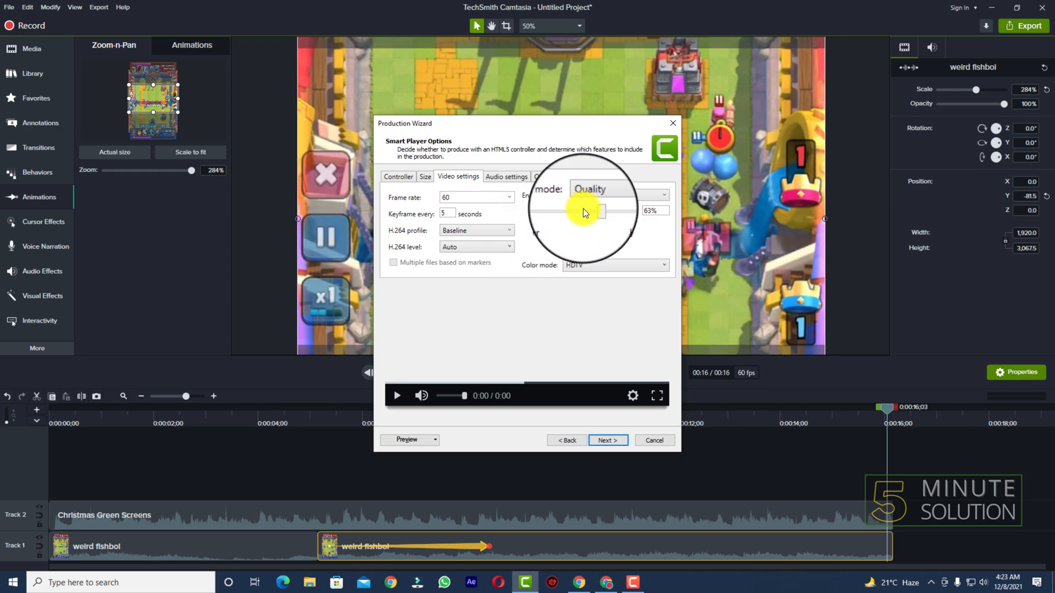
left_click(599, 196)
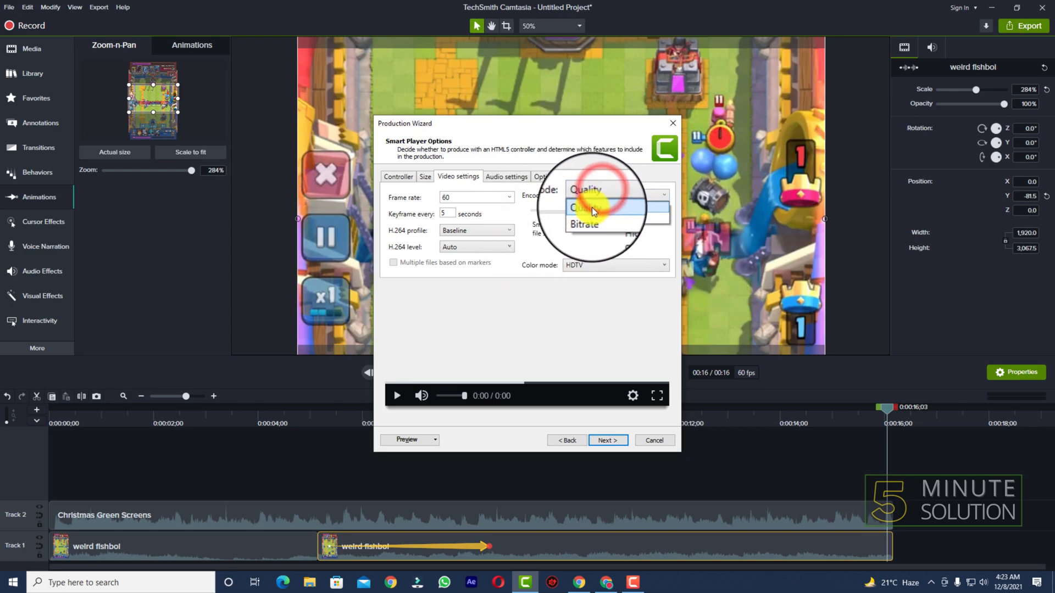
left_click(592, 211)
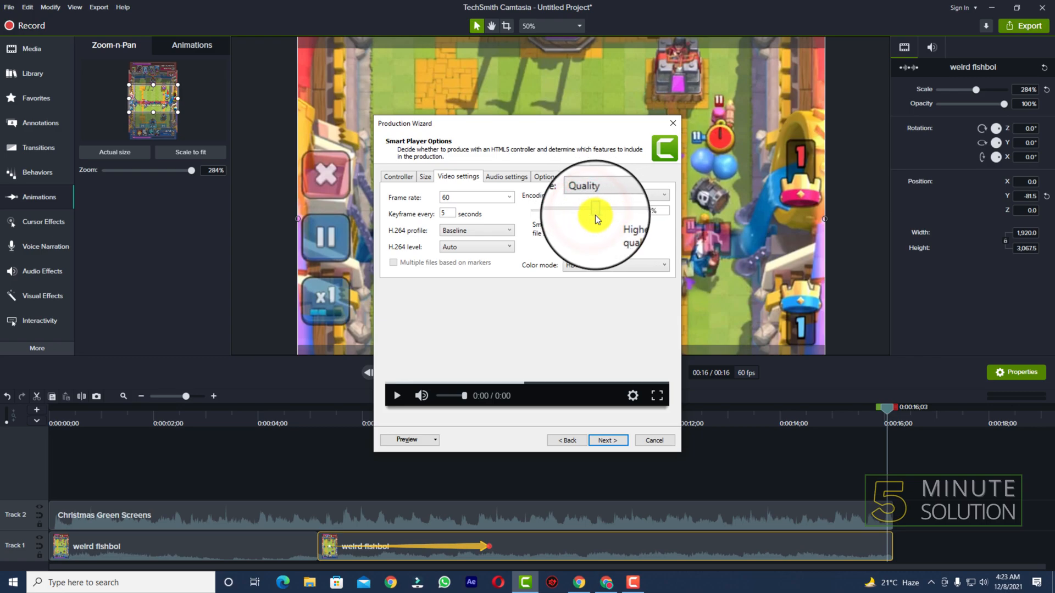
left_click_drag(599, 210, 600, 210)
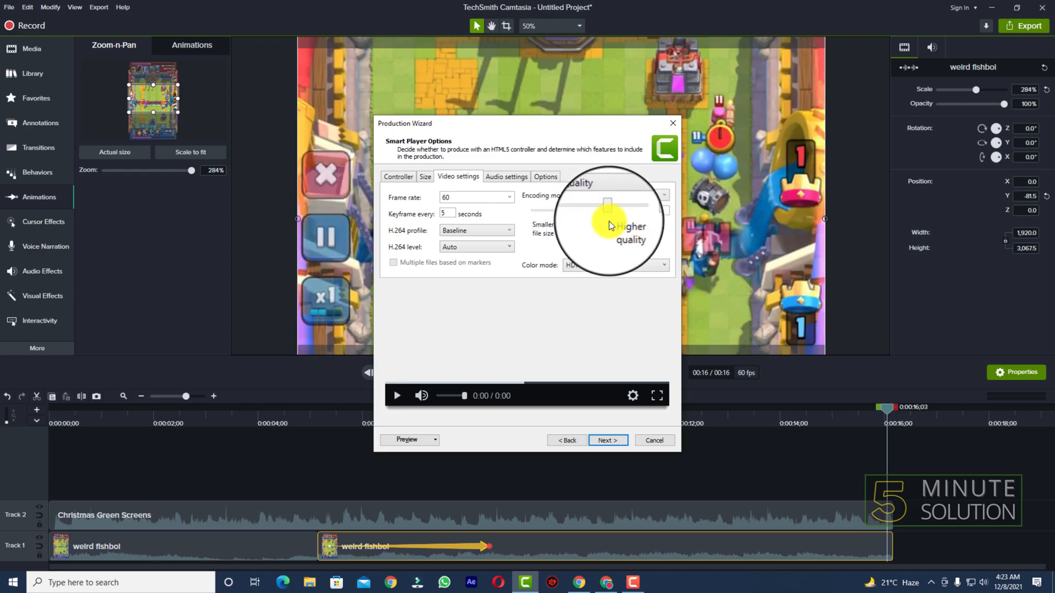
Choose a frame rate of 60, HDTV color mode and Quality encoding mode for the exported video
left_click(510, 199)
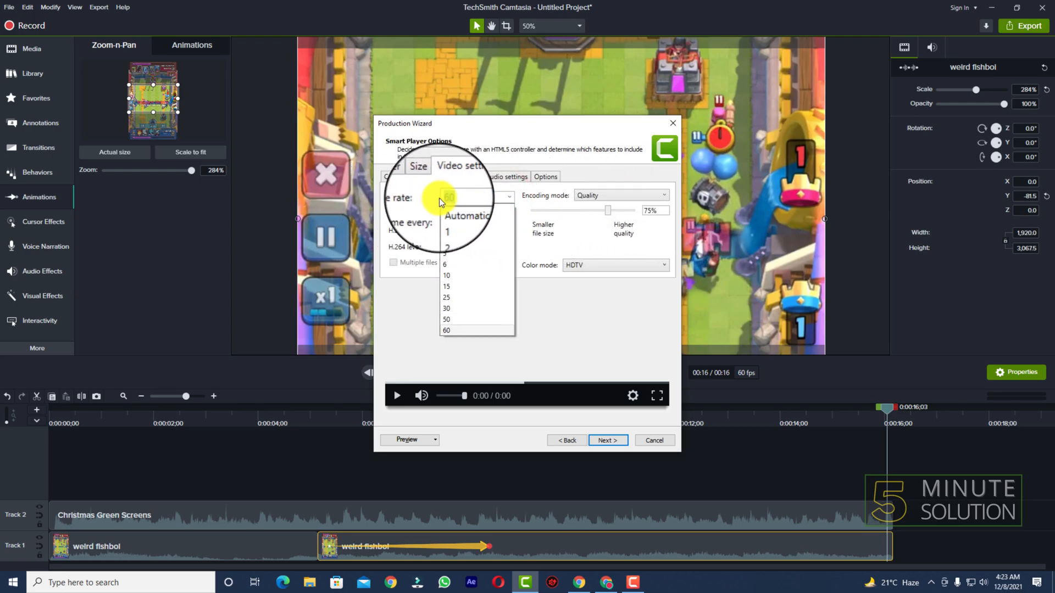
left_click(465, 328)
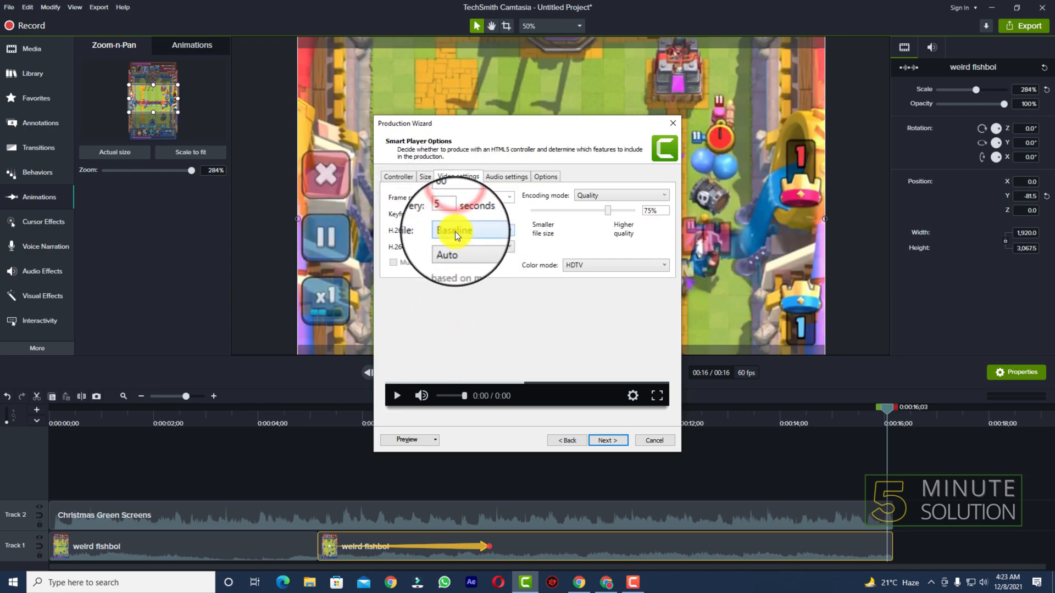
left_click(612, 265)
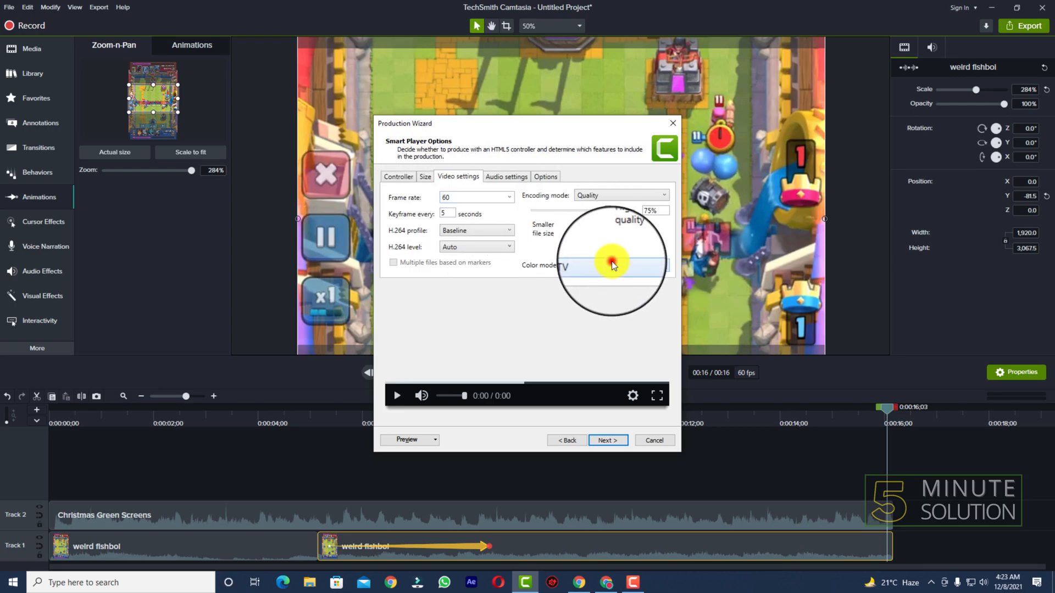
left_click(584, 274)
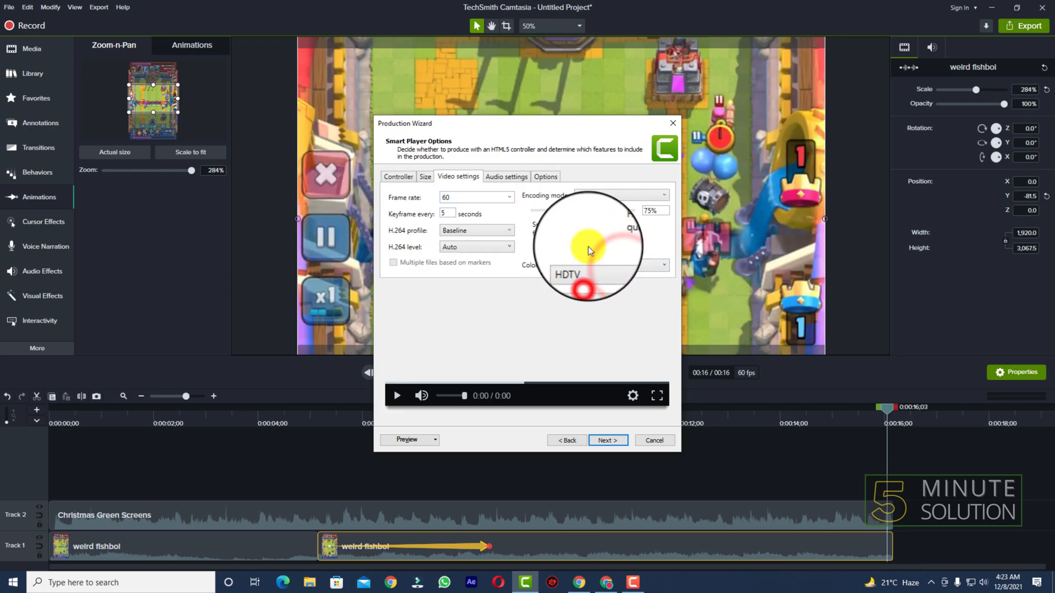
left_click(610, 196)
left_click(599, 218)
left_click(610, 196)
left_click(596, 208)
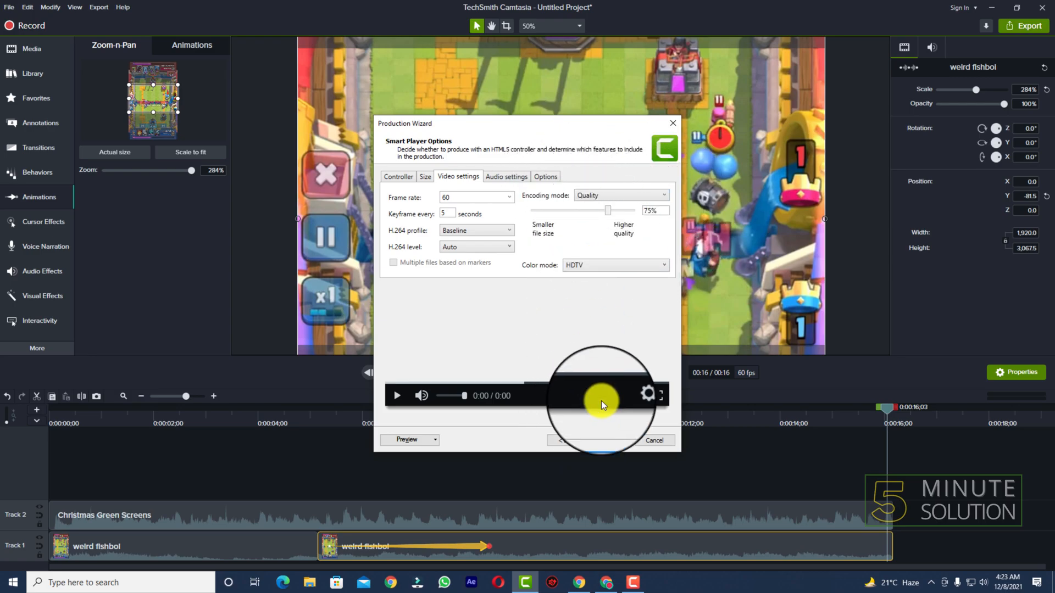
Review the export's audio, player option, size and video settings before continuing
left_click(499, 174)
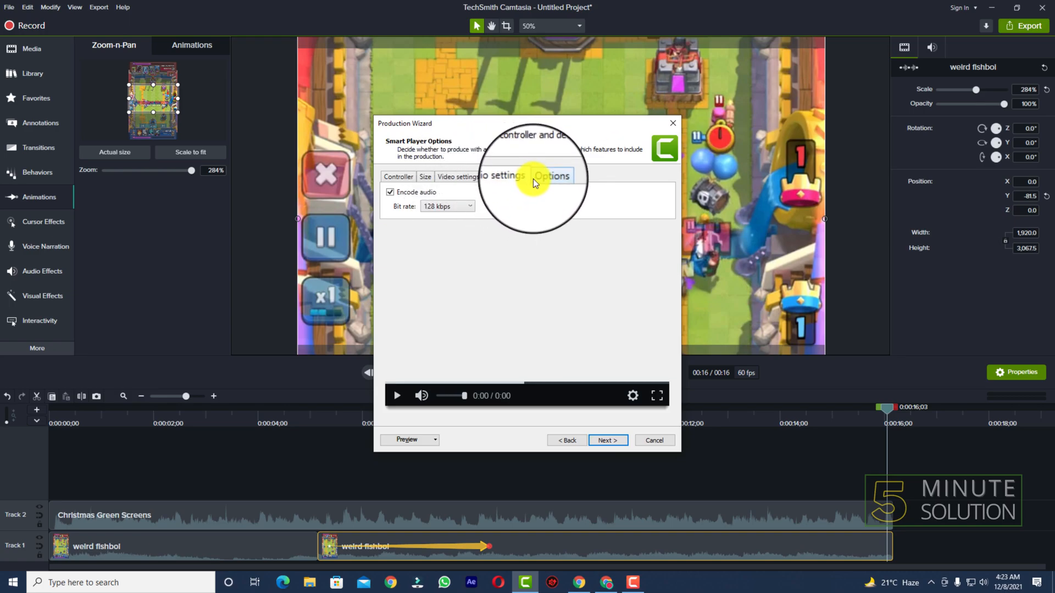
left_click(533, 179)
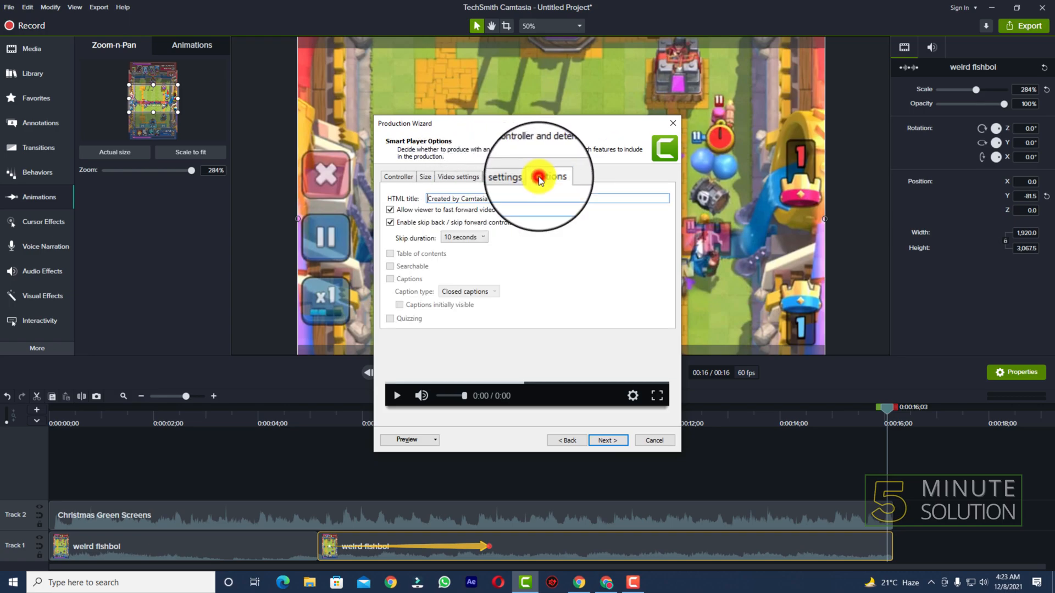
left_click(467, 178)
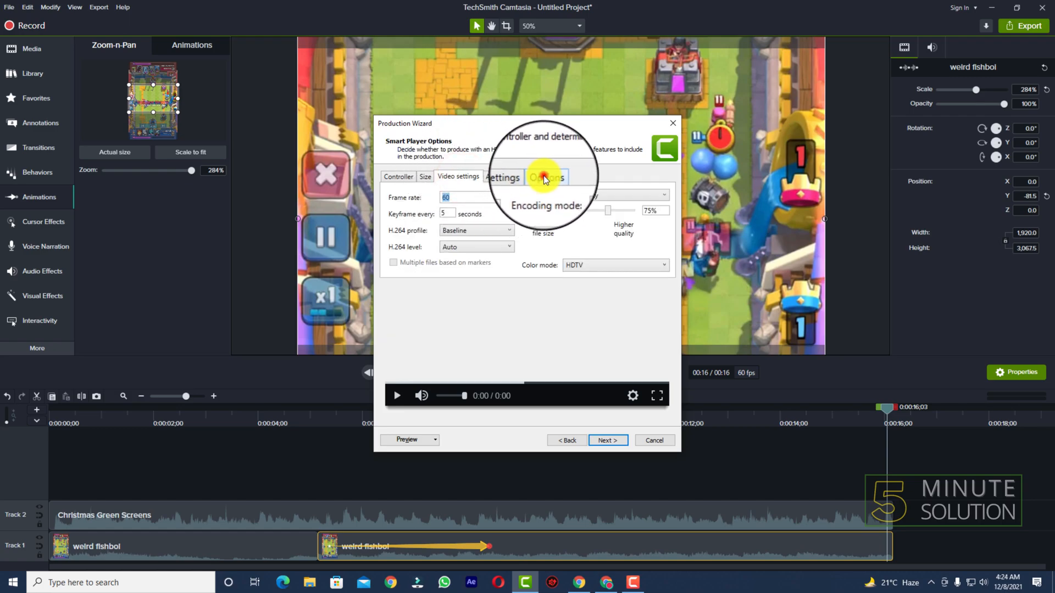
left_click(543, 175)
left_click(499, 178)
left_click(462, 177)
left_click(423, 178)
left_click(463, 177)
left_click(499, 177)
left_click(467, 177)
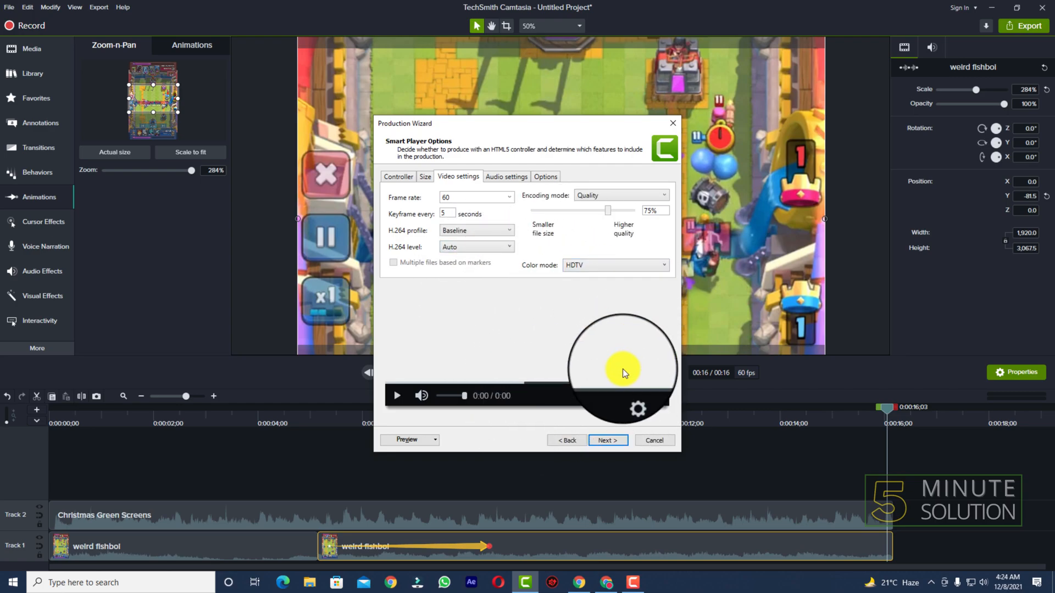
Advance to the output page and name the production "clash royale"
left_click(607, 440)
left_click(606, 441)
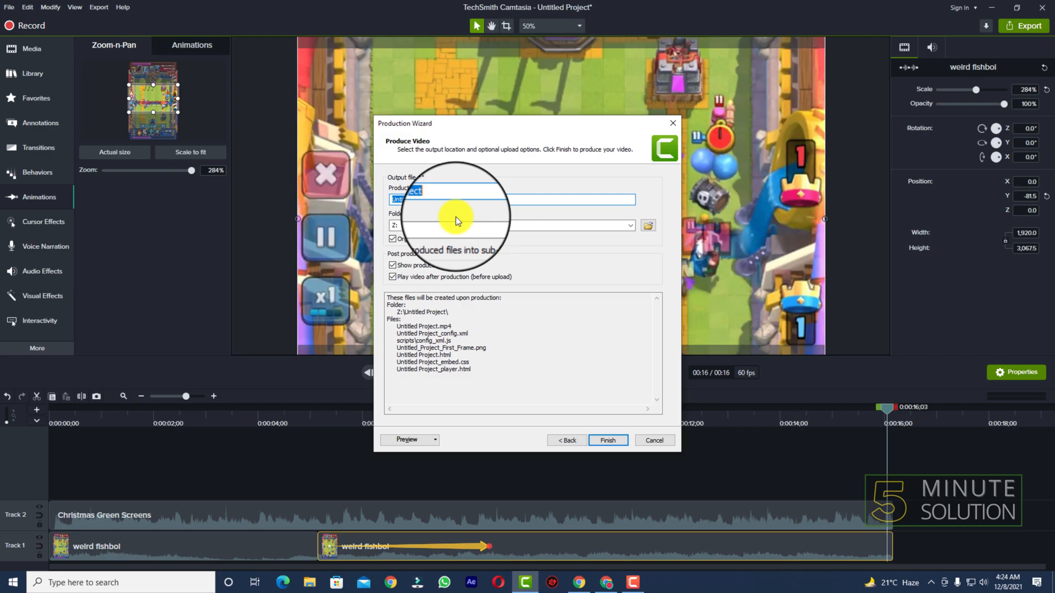
type("clk")
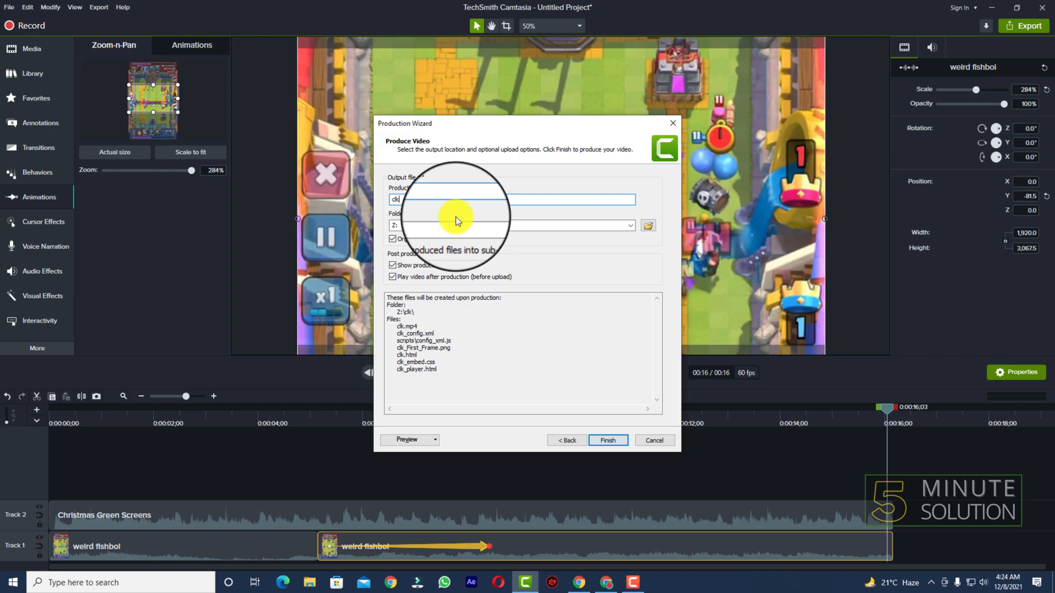
key("BackSpace")
type("as")
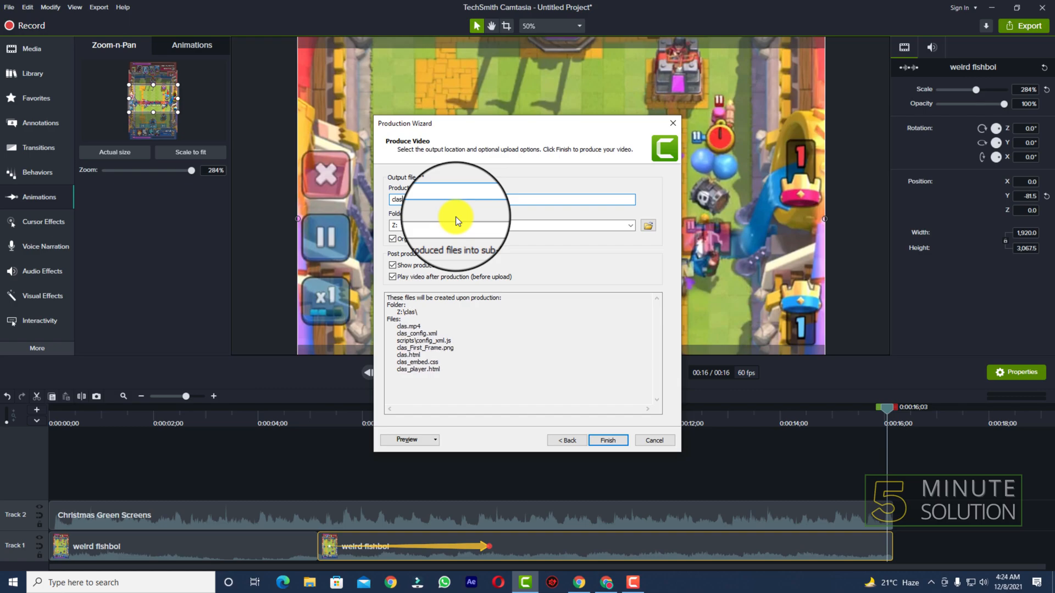
type("h roy")
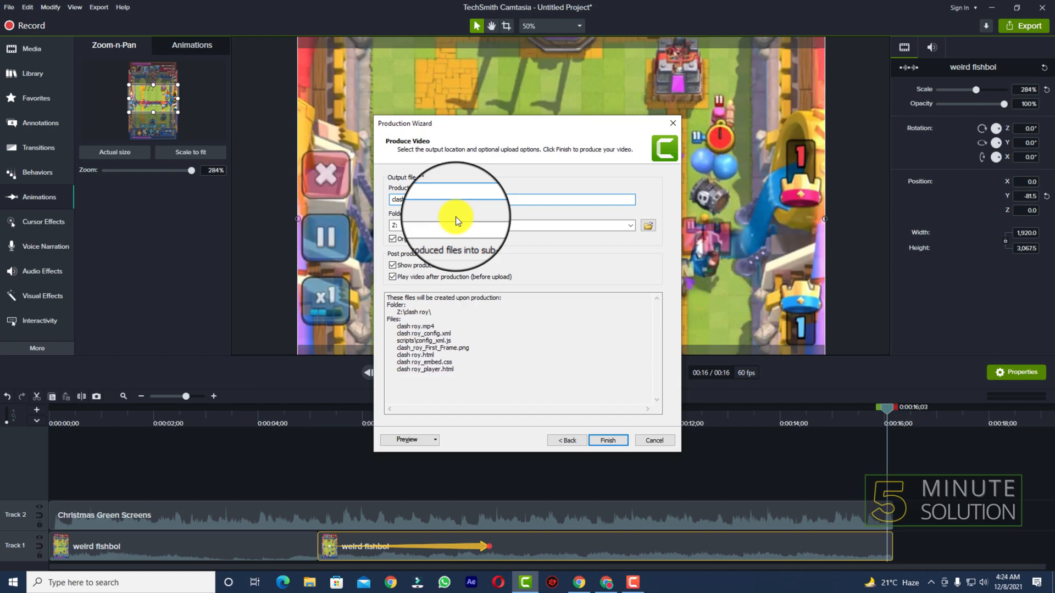
type("ale")
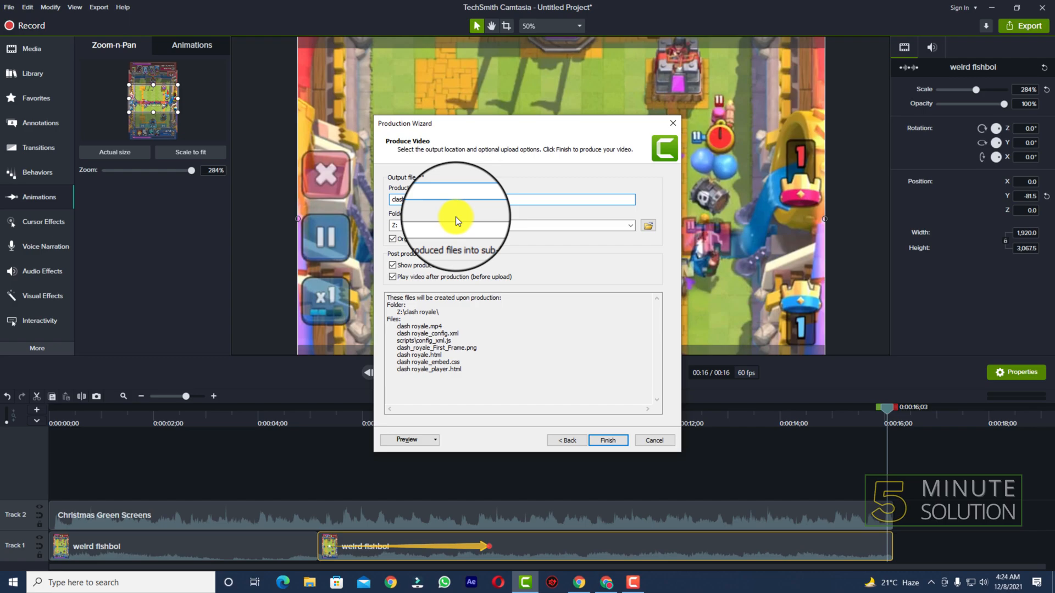
Browse for the output location and save the production as an MPEG-4 file named clash royale on the Z: drive
left_click(631, 226)
left_click(652, 225)
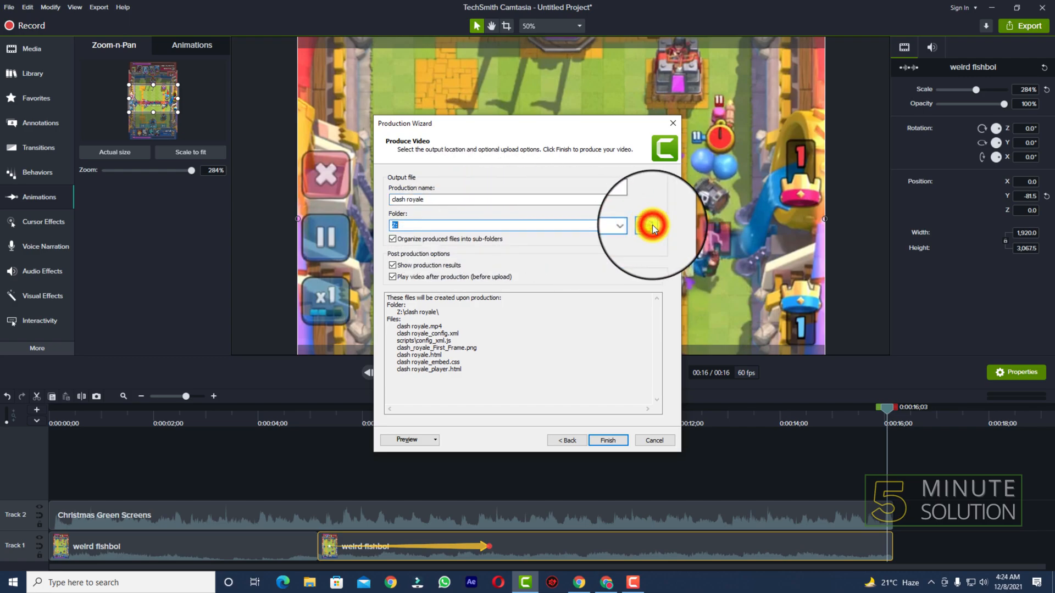
left_click(650, 226)
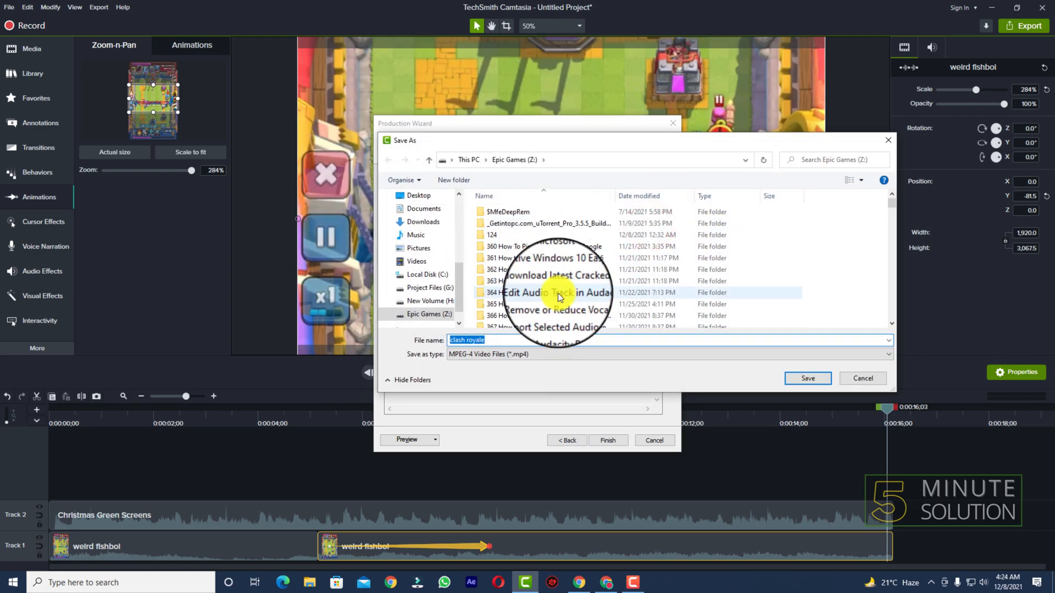
scroll(558, 292, "down", 1)
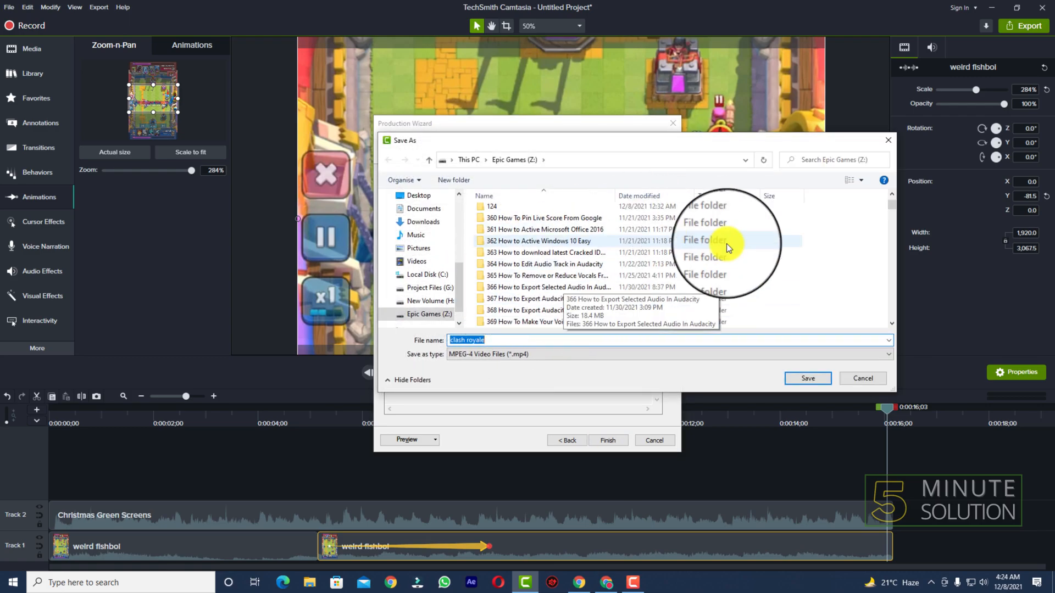
left_click(809, 380)
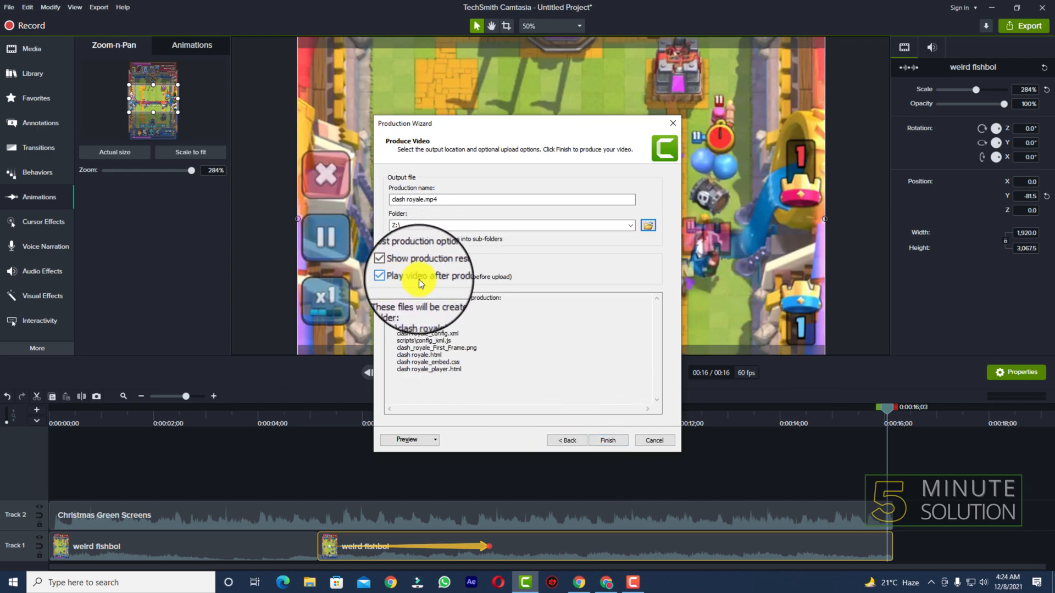
Turn off playing the video after production and produce the video
left_click(394, 280)
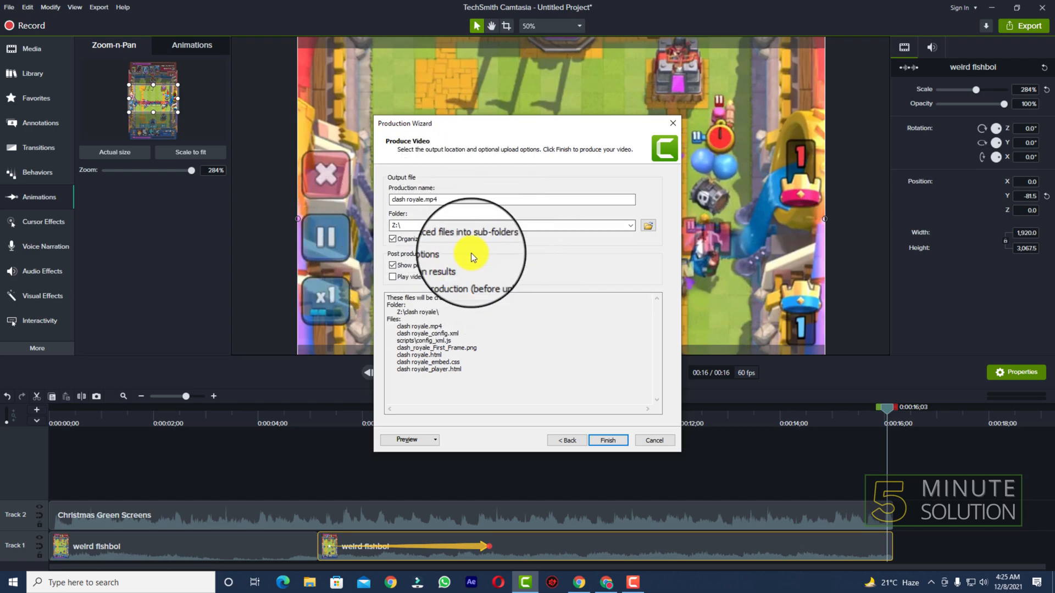
left_click(607, 439)
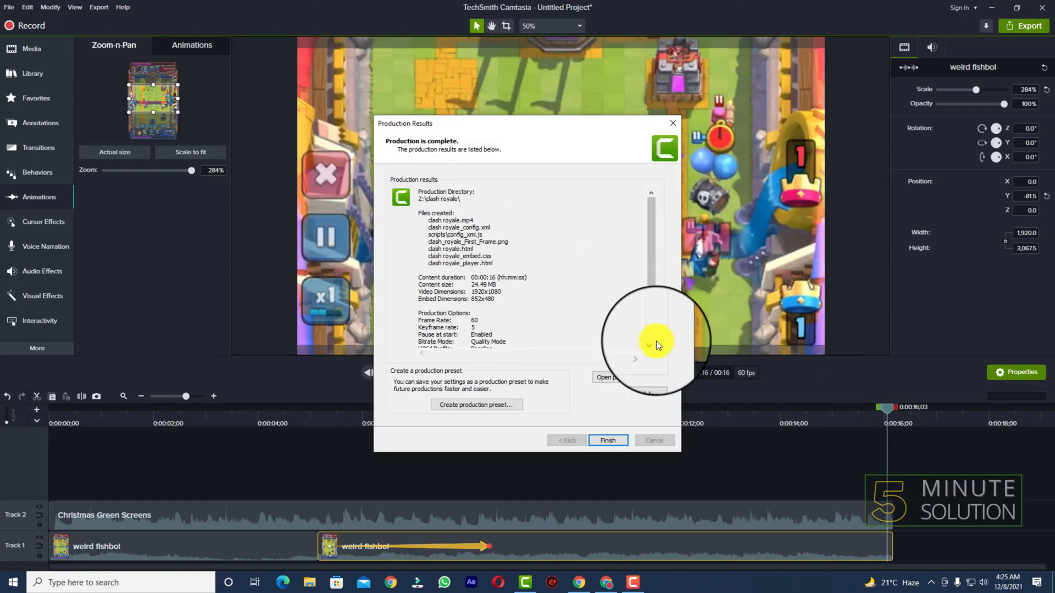
Open the production folder and look through the exported clash royale files, including the MP4, player, config and embed files
left_click(605, 378)
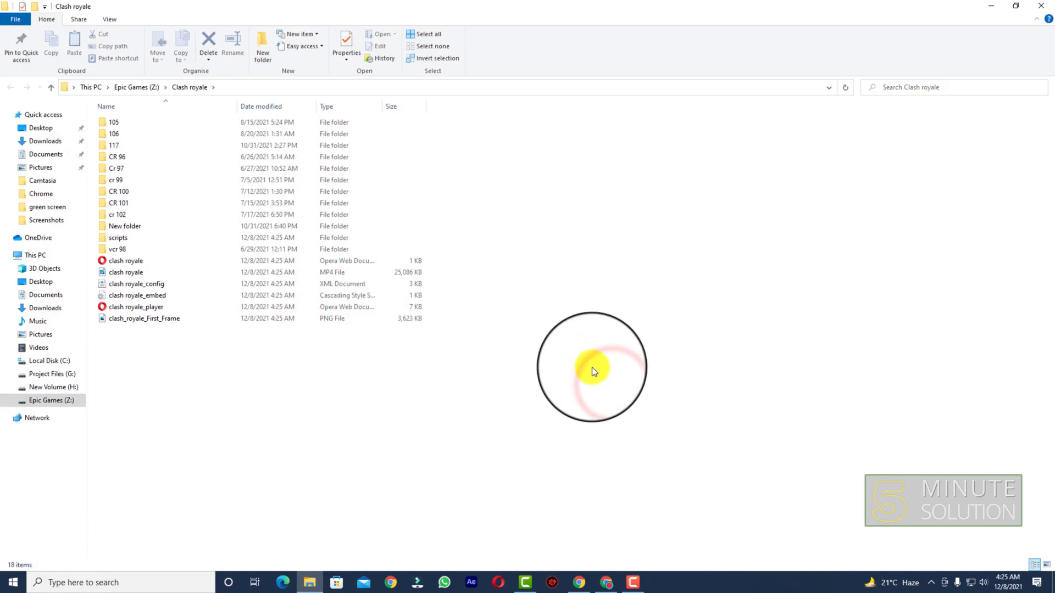
left_click(140, 272)
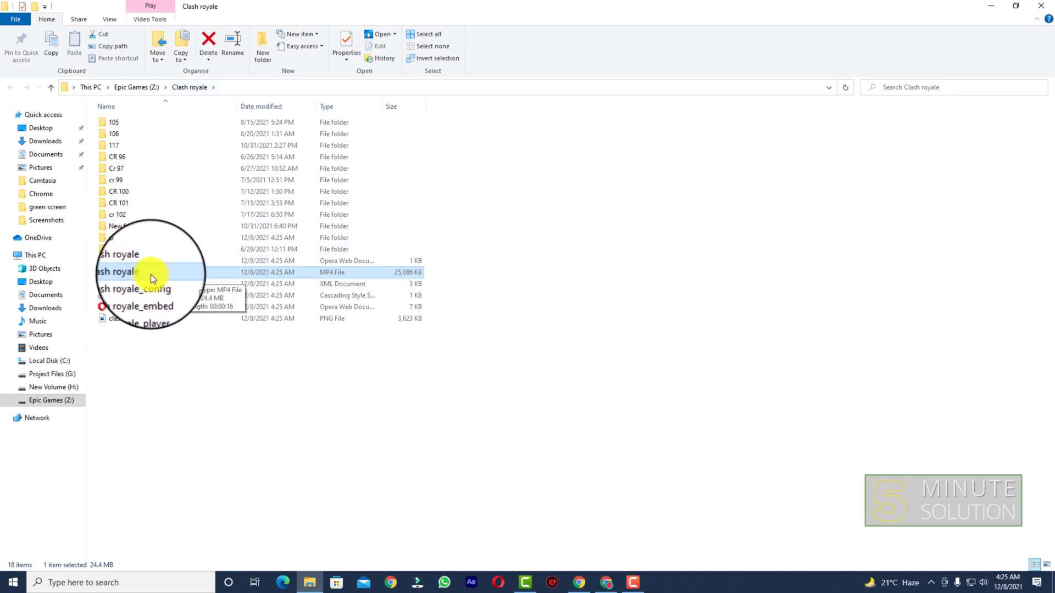
left_click(135, 318)
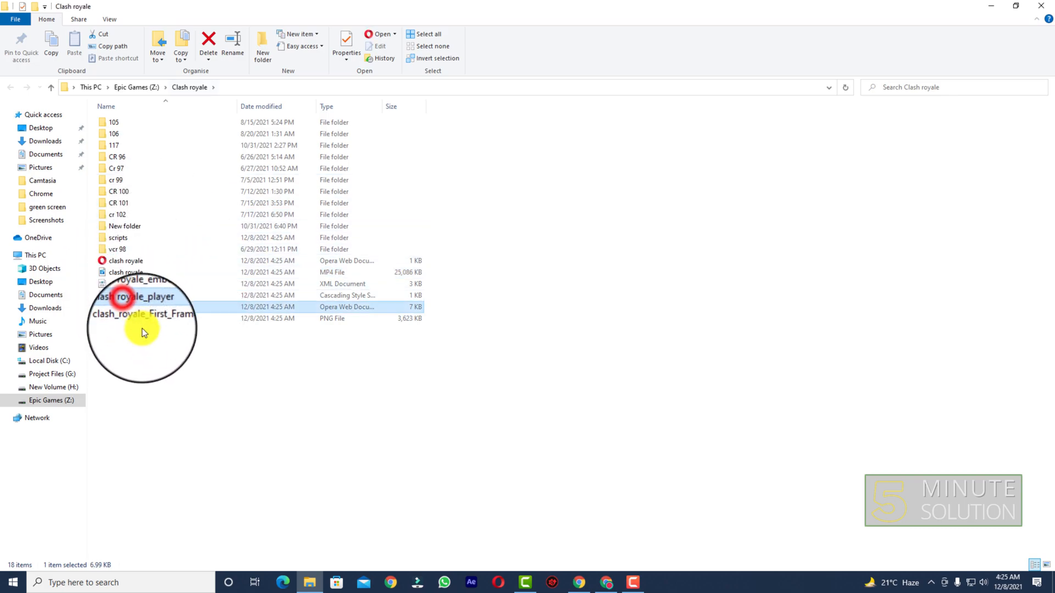
left_click(139, 285)
left_click(153, 296)
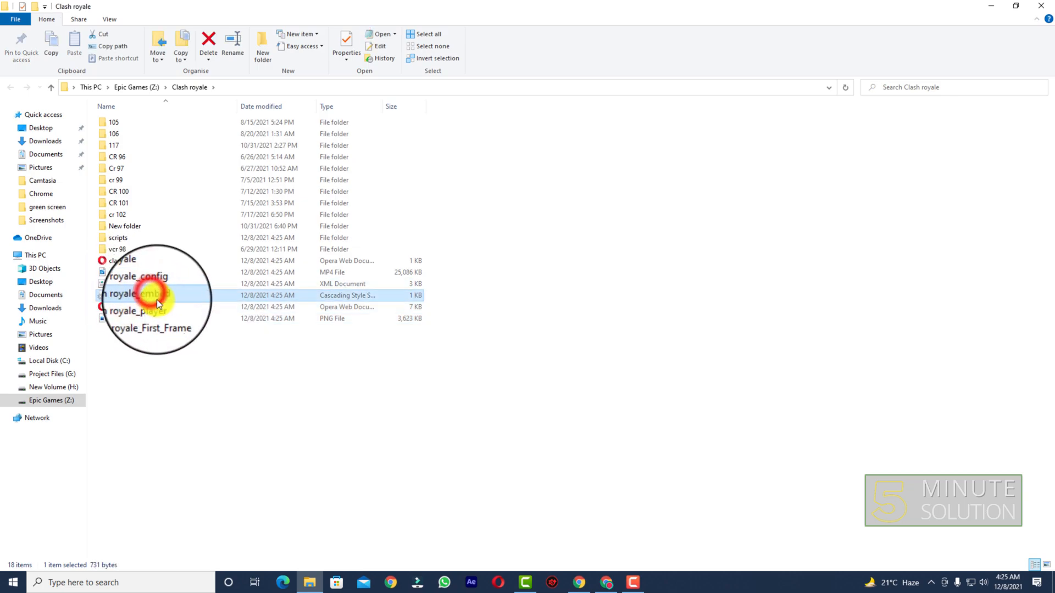
Play the exported clash royale MP4, view it enlarged, and close the player and the production folder to return to Camtasia
double_click(166, 278)
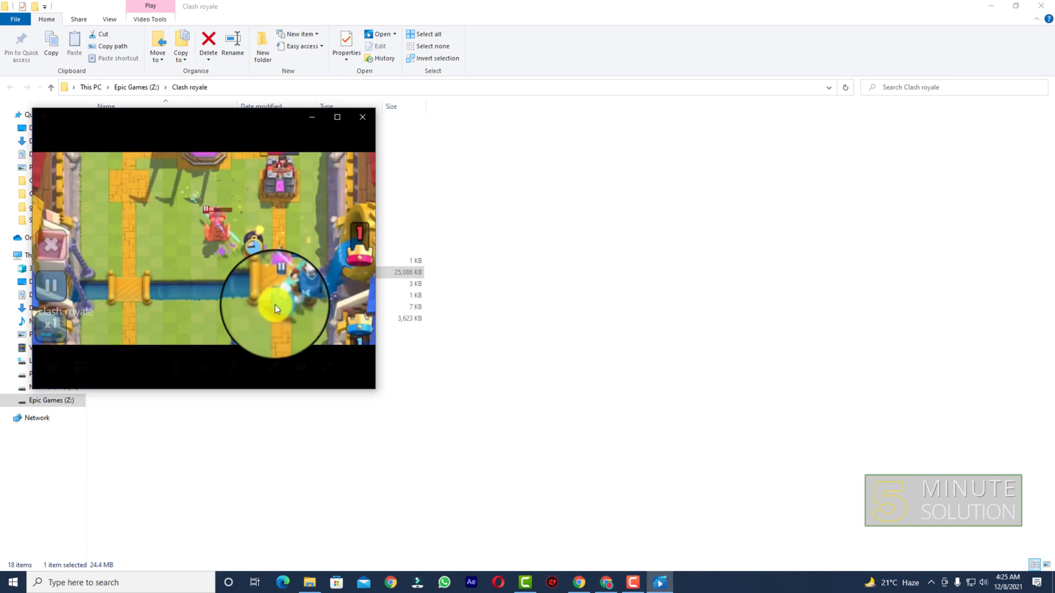
left_click(205, 368)
left_click(205, 368)
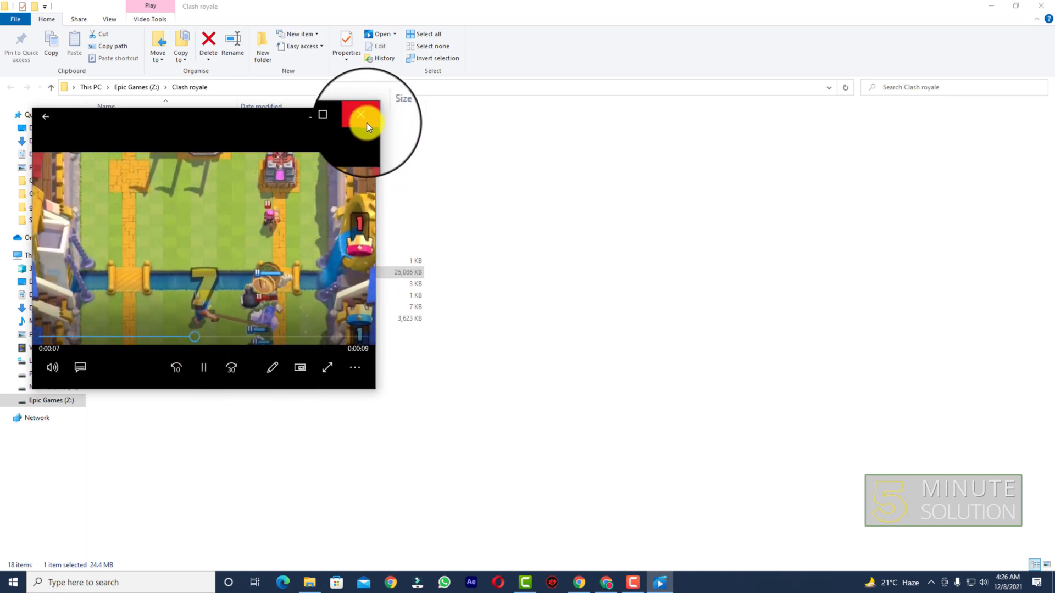
left_click(335, 117)
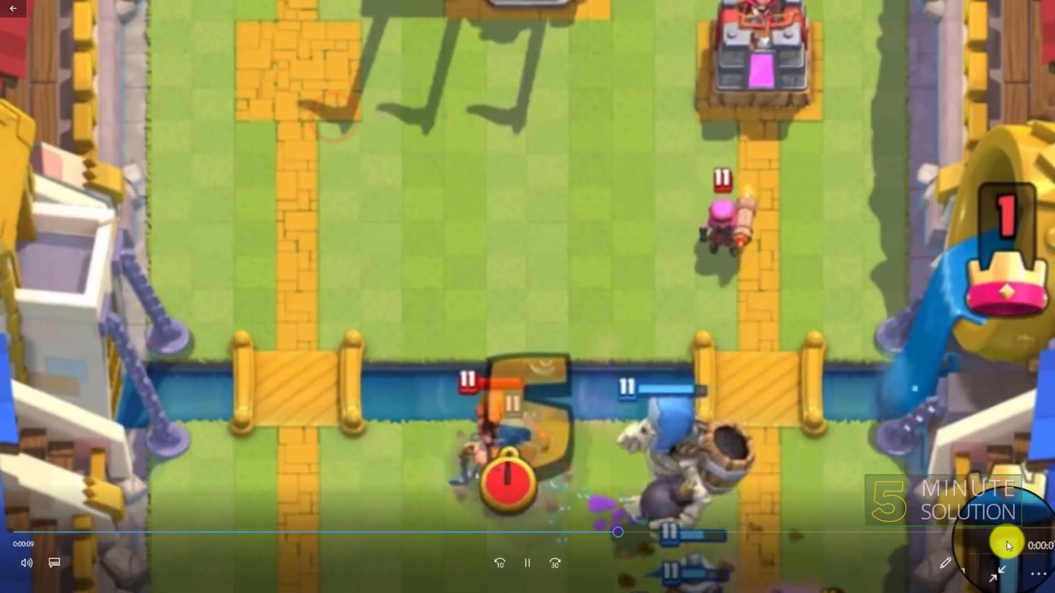
left_click(1000, 563)
left_click(1035, 8)
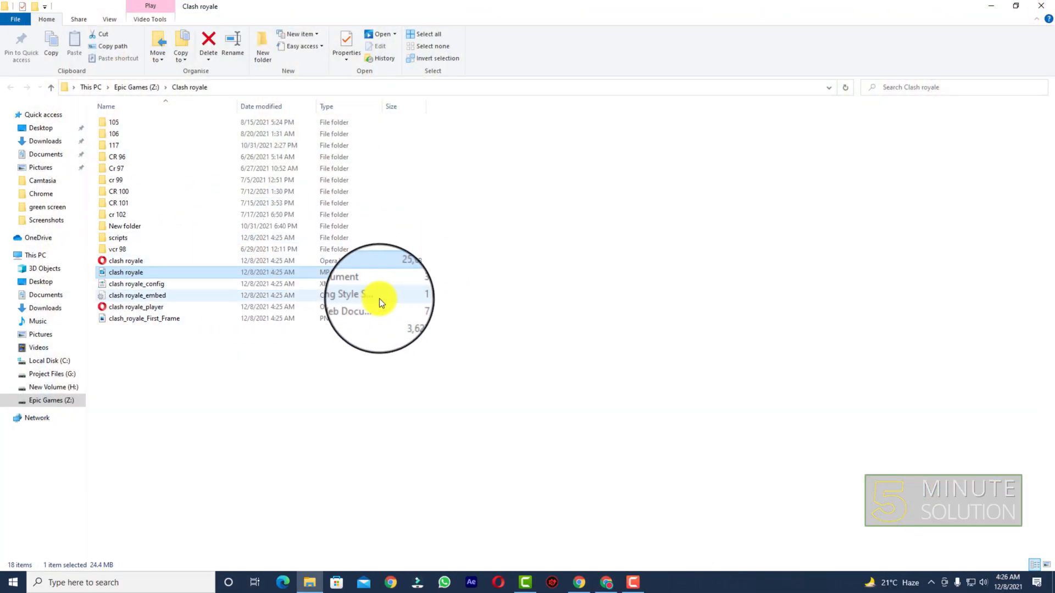
left_click(1034, 8)
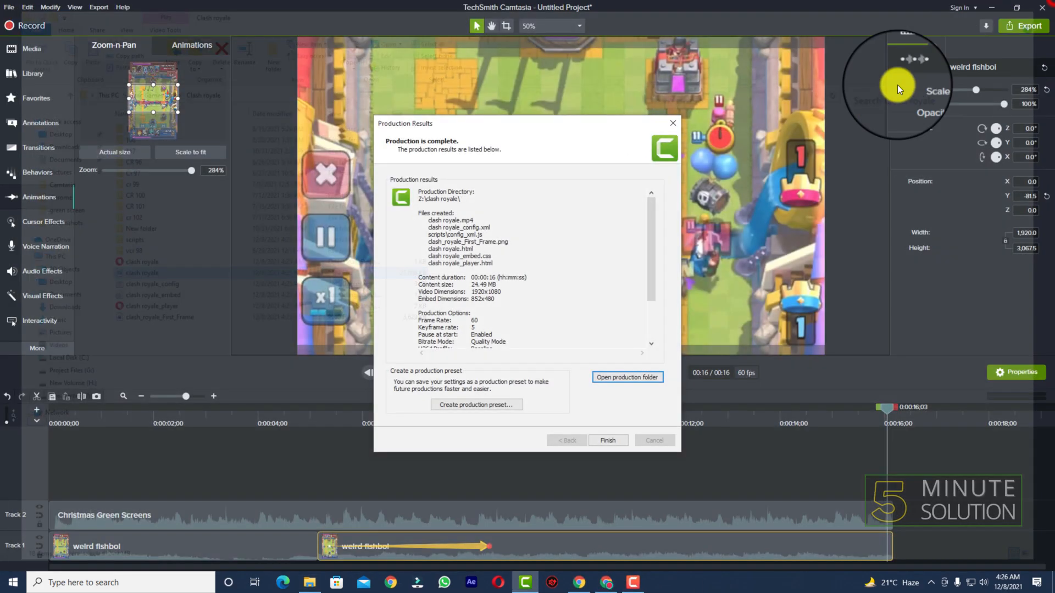